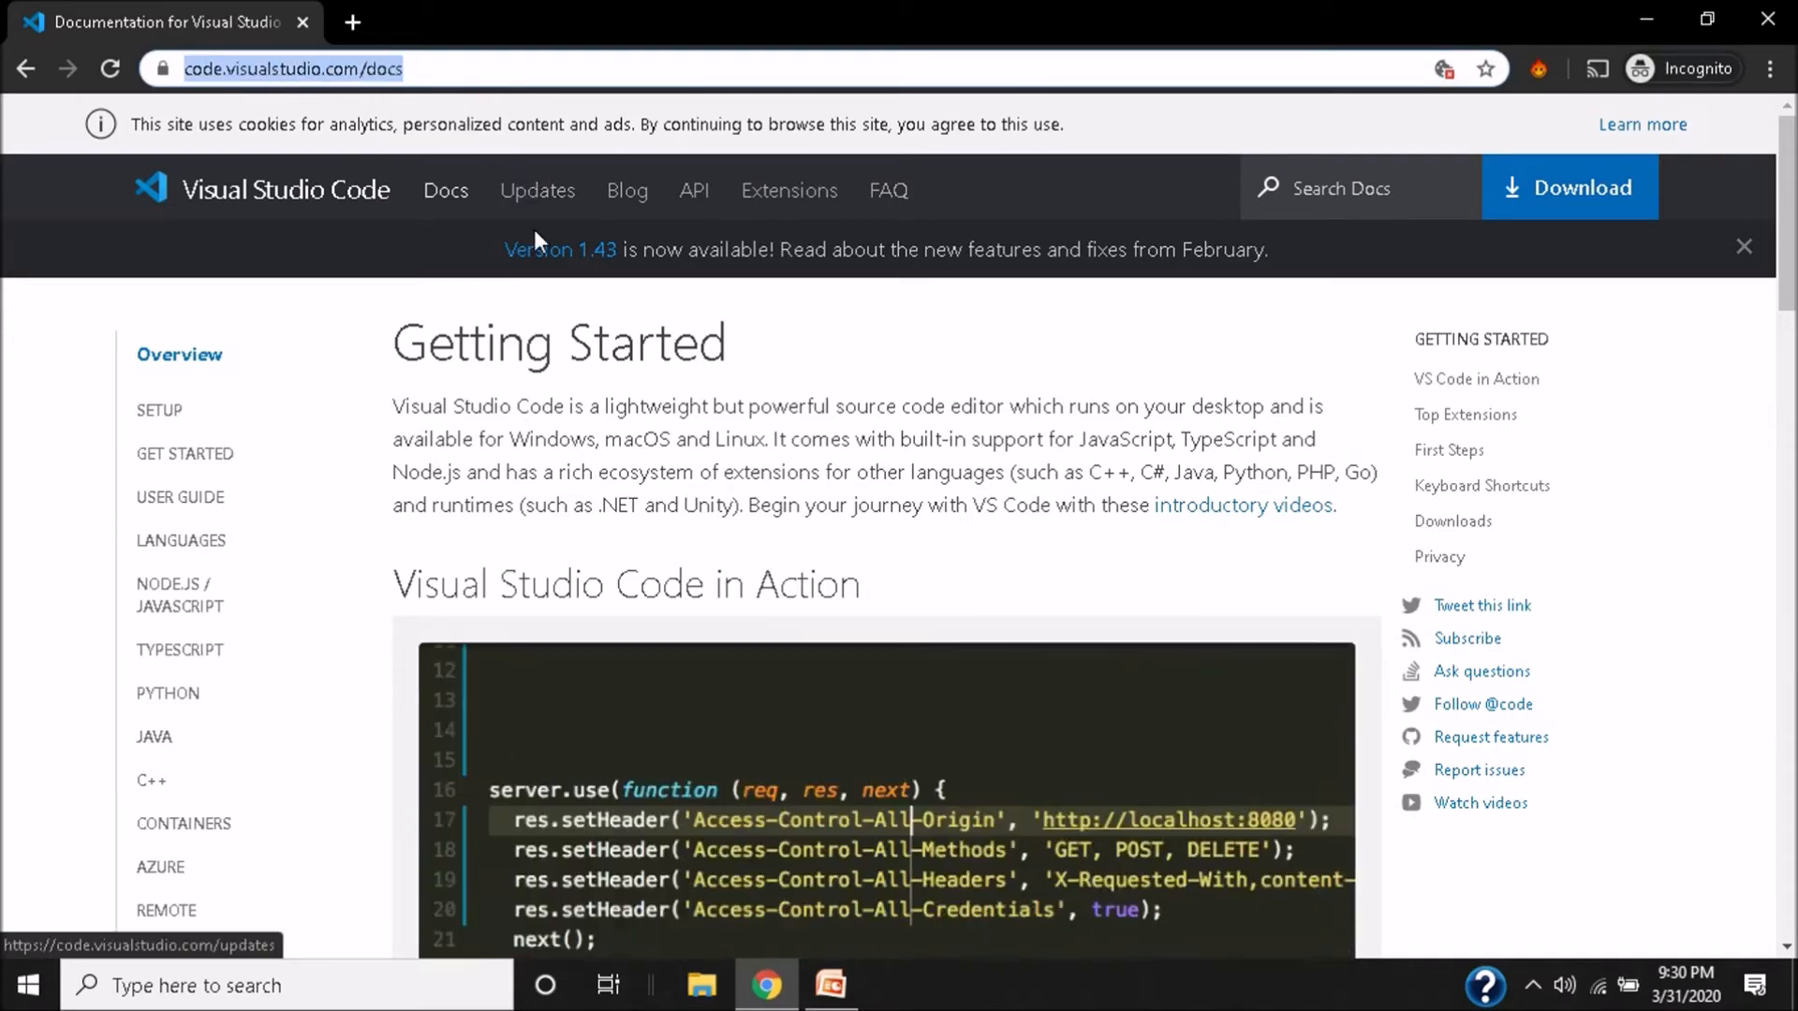
Step: Look through the Visual Studio Code in Action slides on code completion, debugging and source control in the Getting Started docs
{"action": "left_click", "coordinate": [664, 395]}
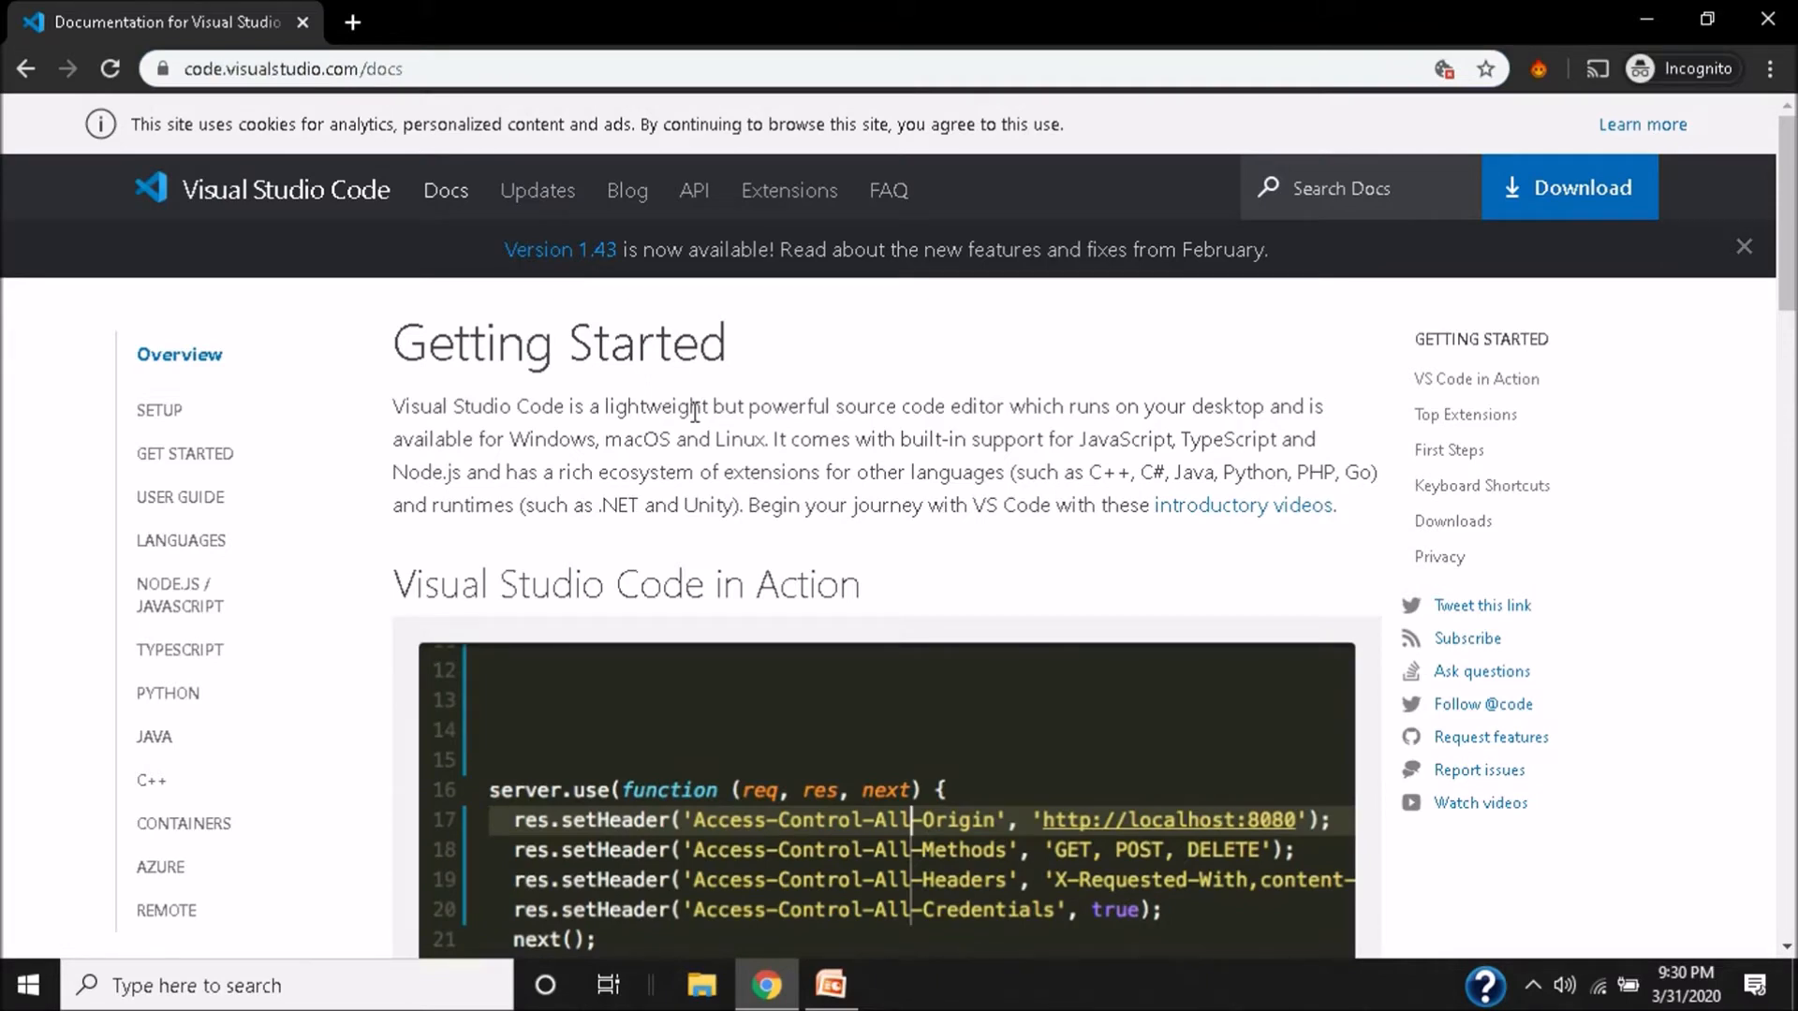
{"action": "scroll", "coordinate": [694, 412], "scroll_direction": "down", "scroll_amount": 4}
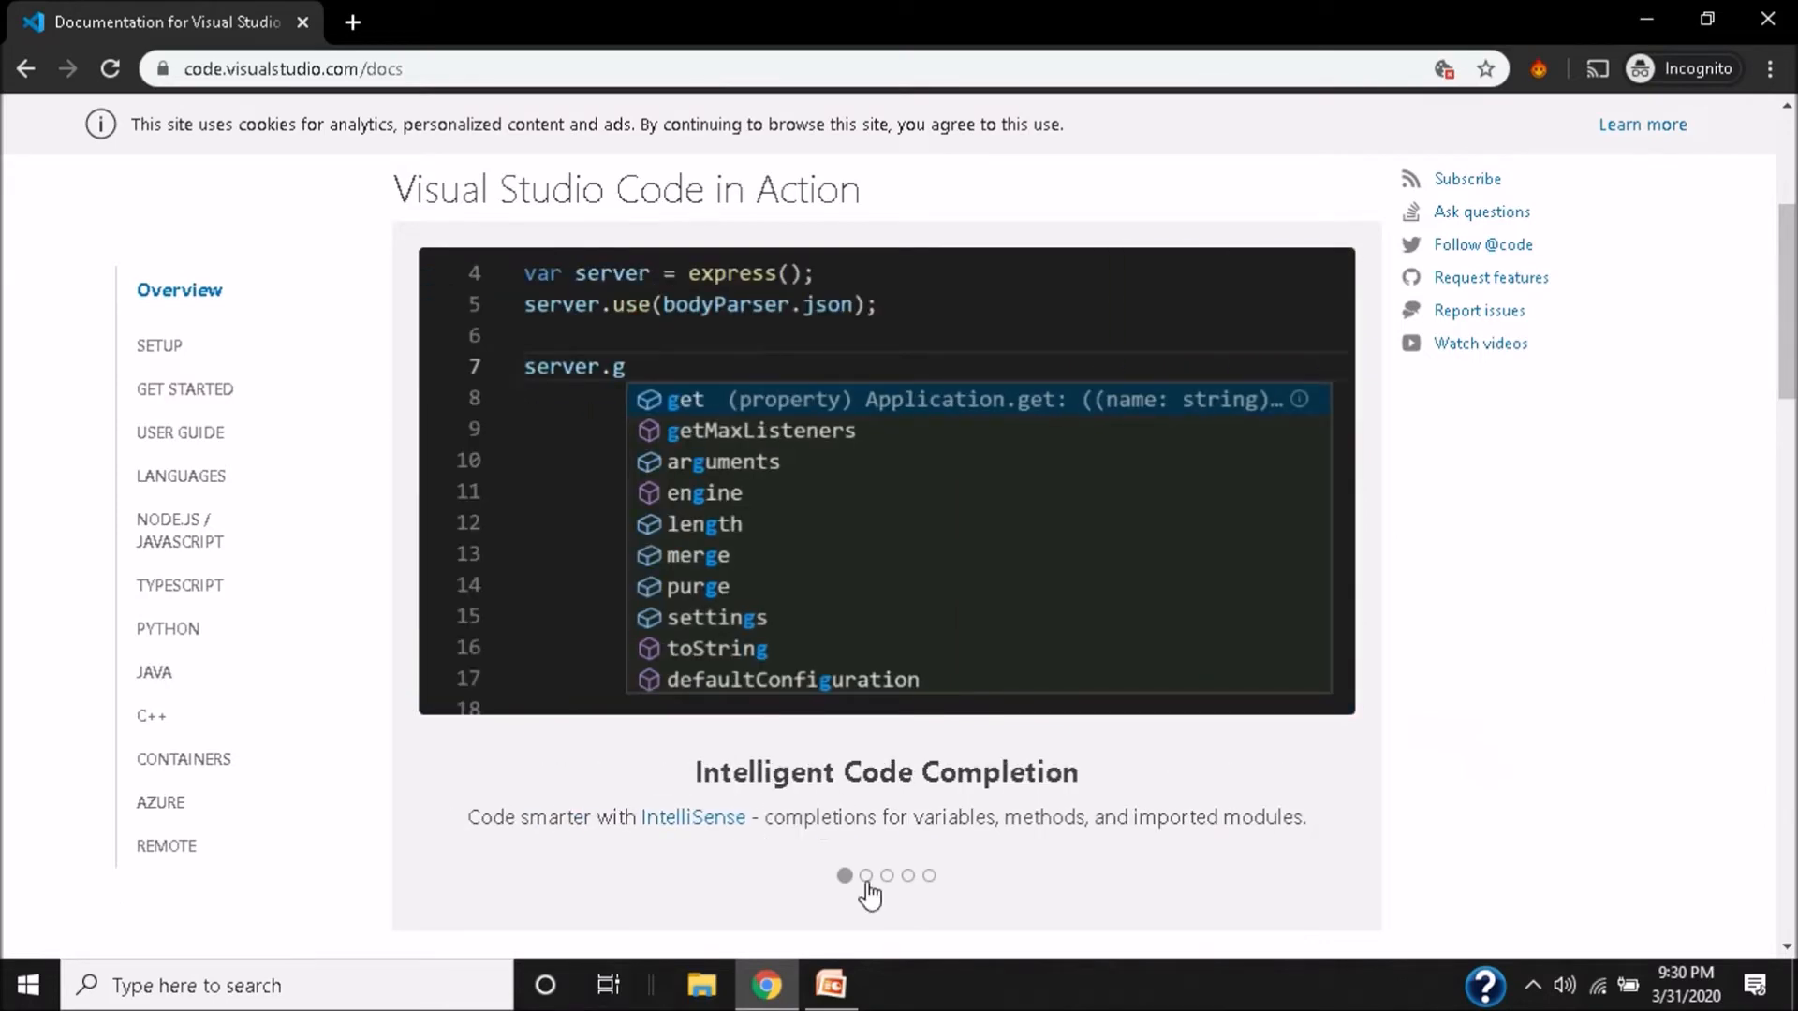
{"action": "left_click", "coordinate": [866, 877]}
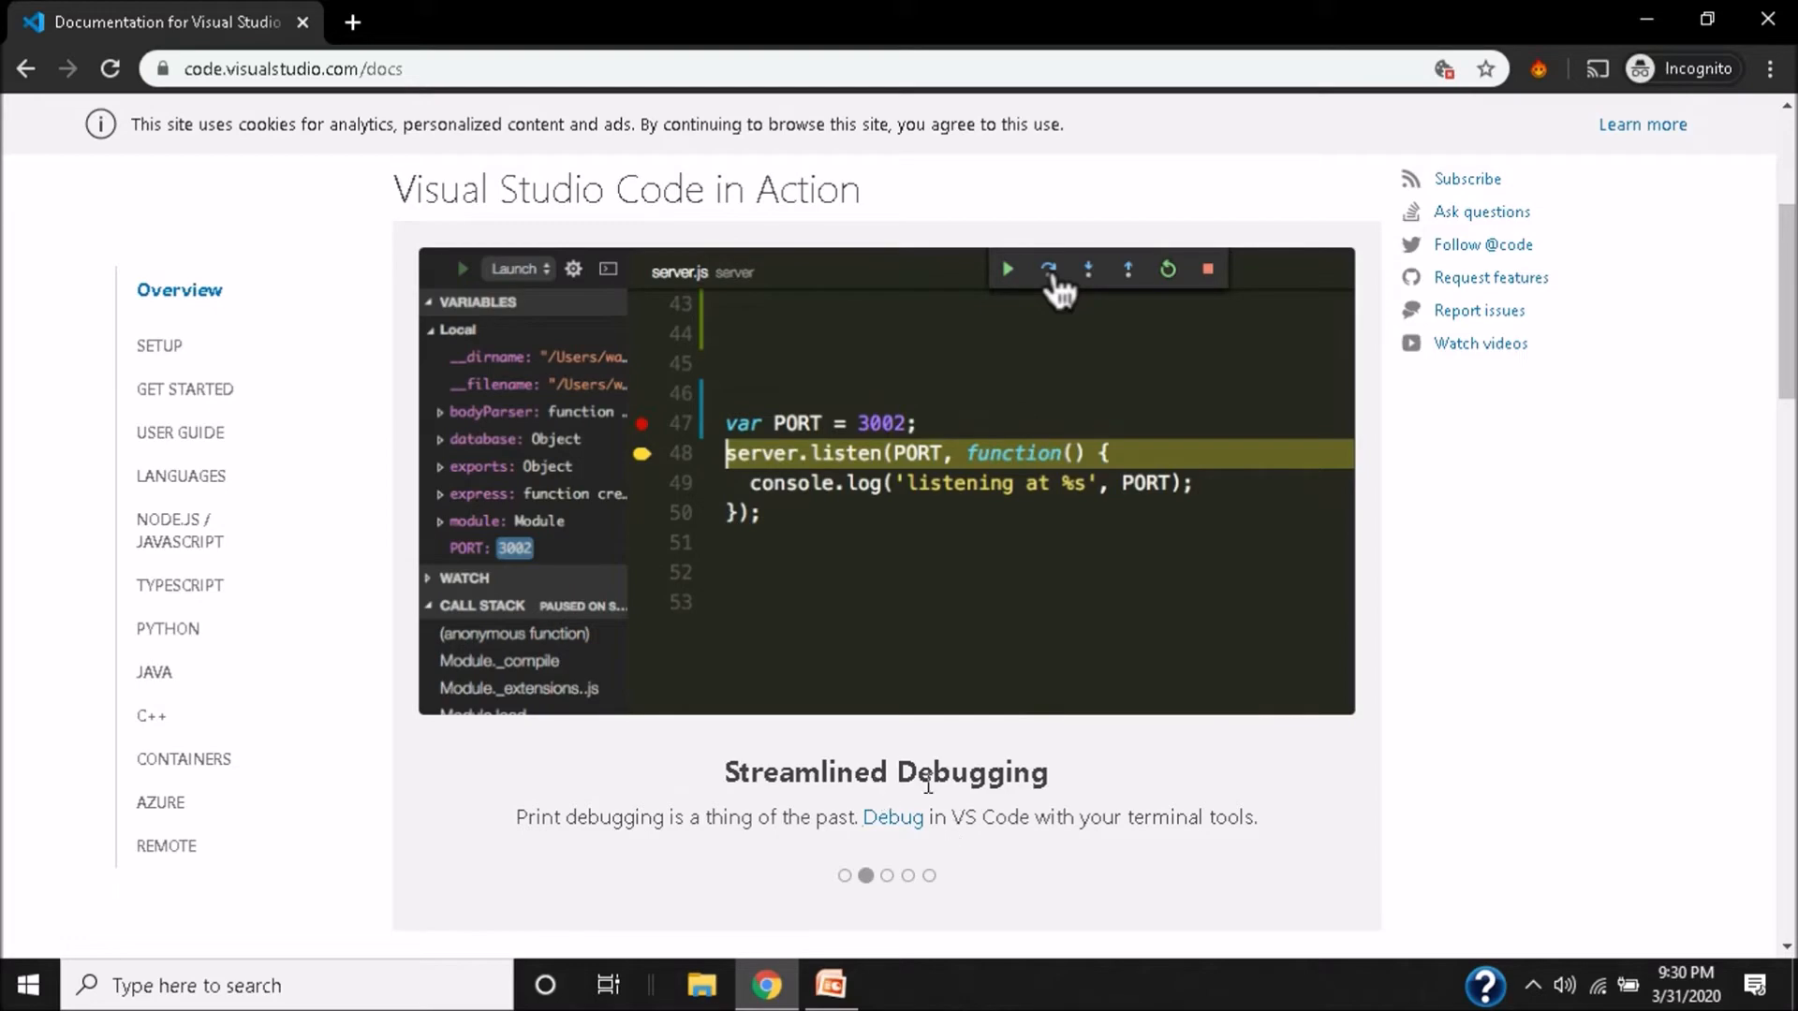
{"action": "left_click", "coordinate": [887, 877]}
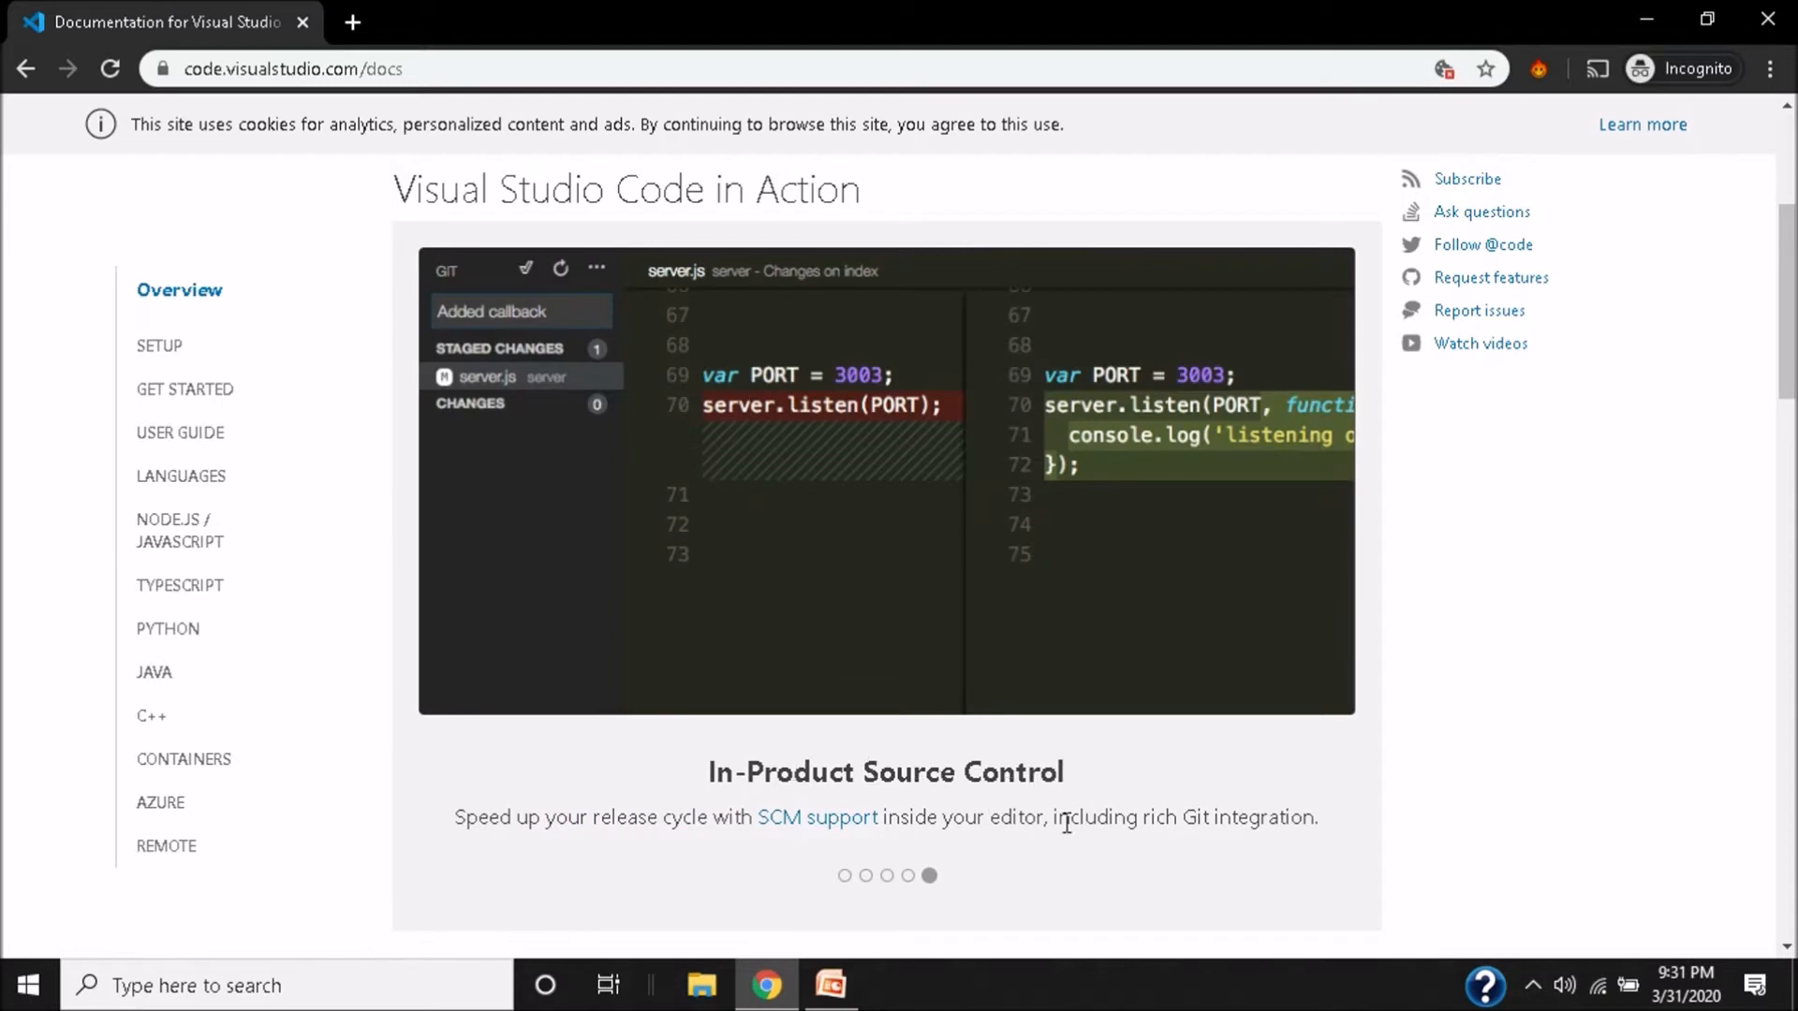
{"action": "left_click_drag", "start_coordinate": [1126, 823], "coordinate": [1284, 824]}
{"action": "left_click", "coordinate": [1295, 821]}
Step: Examine the Top Extensions section of the Getting Started documentation page
{"action": "scroll", "coordinate": [1461, 759], "scroll_direction": "down", "scroll_amount": 4}
{"action": "scroll", "coordinate": [1573, 667], "scroll_direction": "down", "scroll_amount": 3}
{"action": "scroll", "coordinate": [1545, 665], "scroll_direction": "up", "scroll_amount": 3}
{"action": "scroll", "coordinate": [1237, 674], "scroll_direction": "down", "scroll_amount": 3}
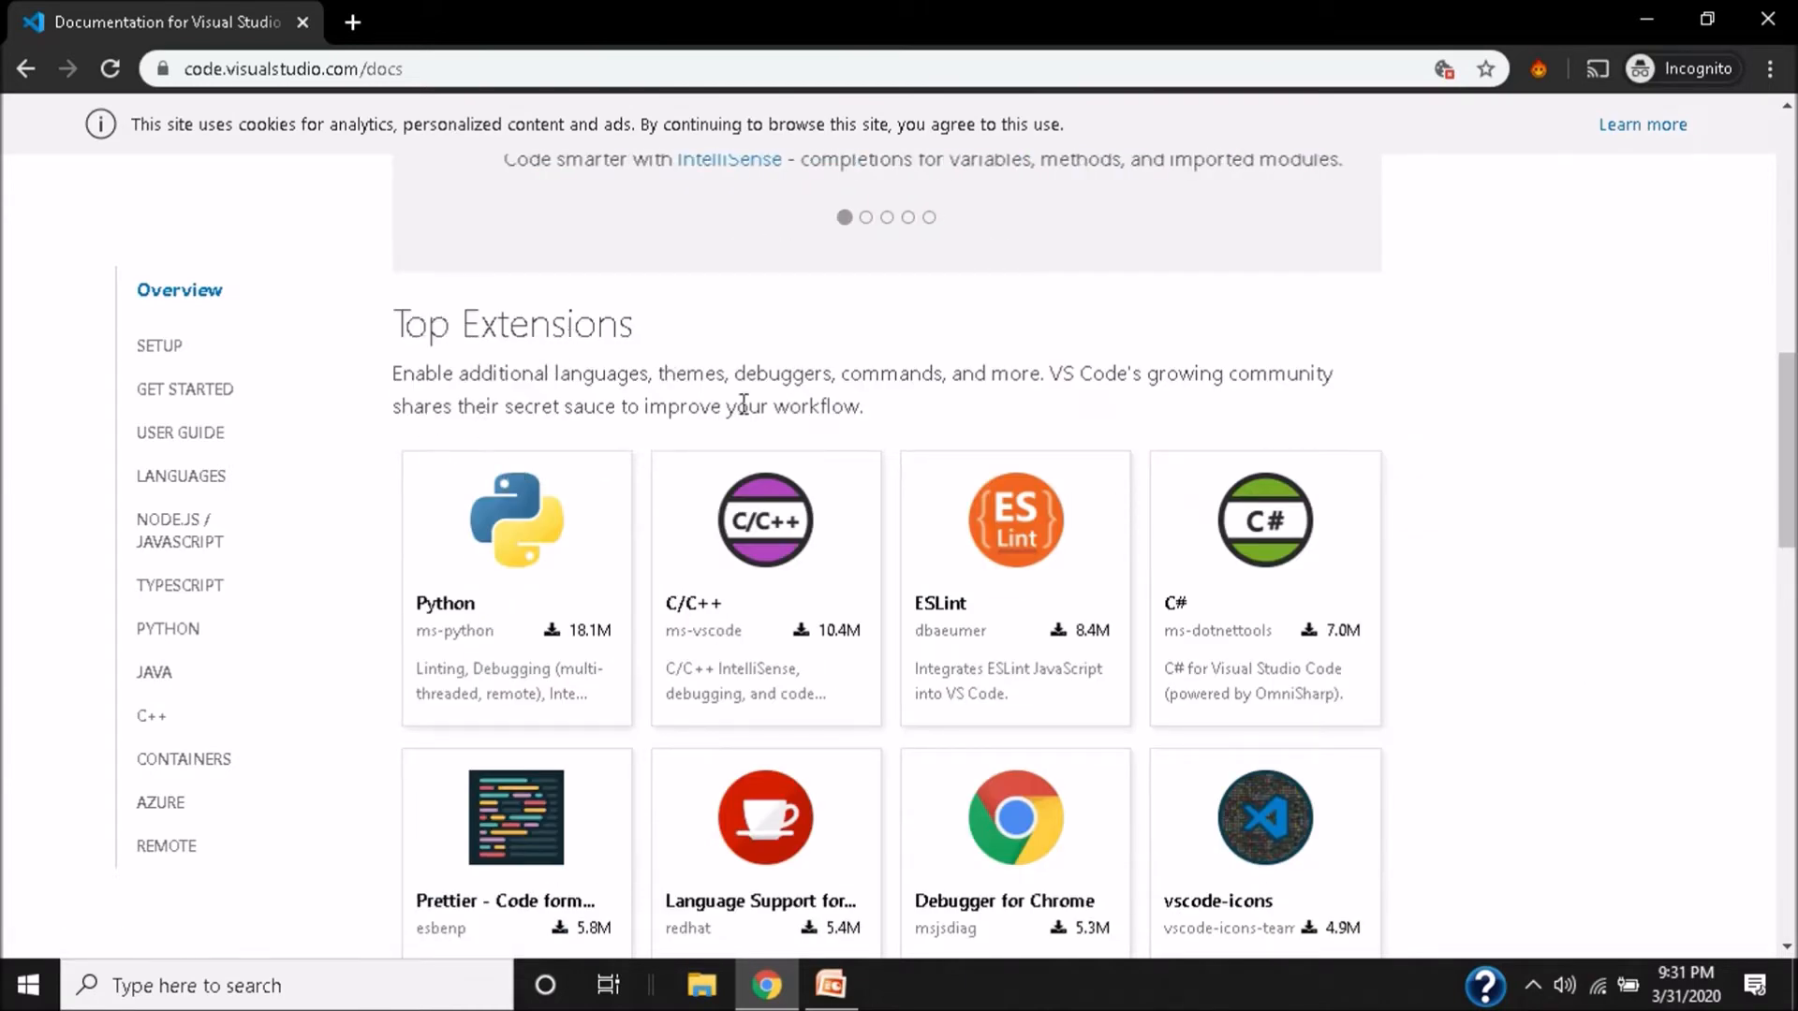
{"action": "scroll", "coordinate": [937, 440], "scroll_direction": "down", "scroll_amount": 2}
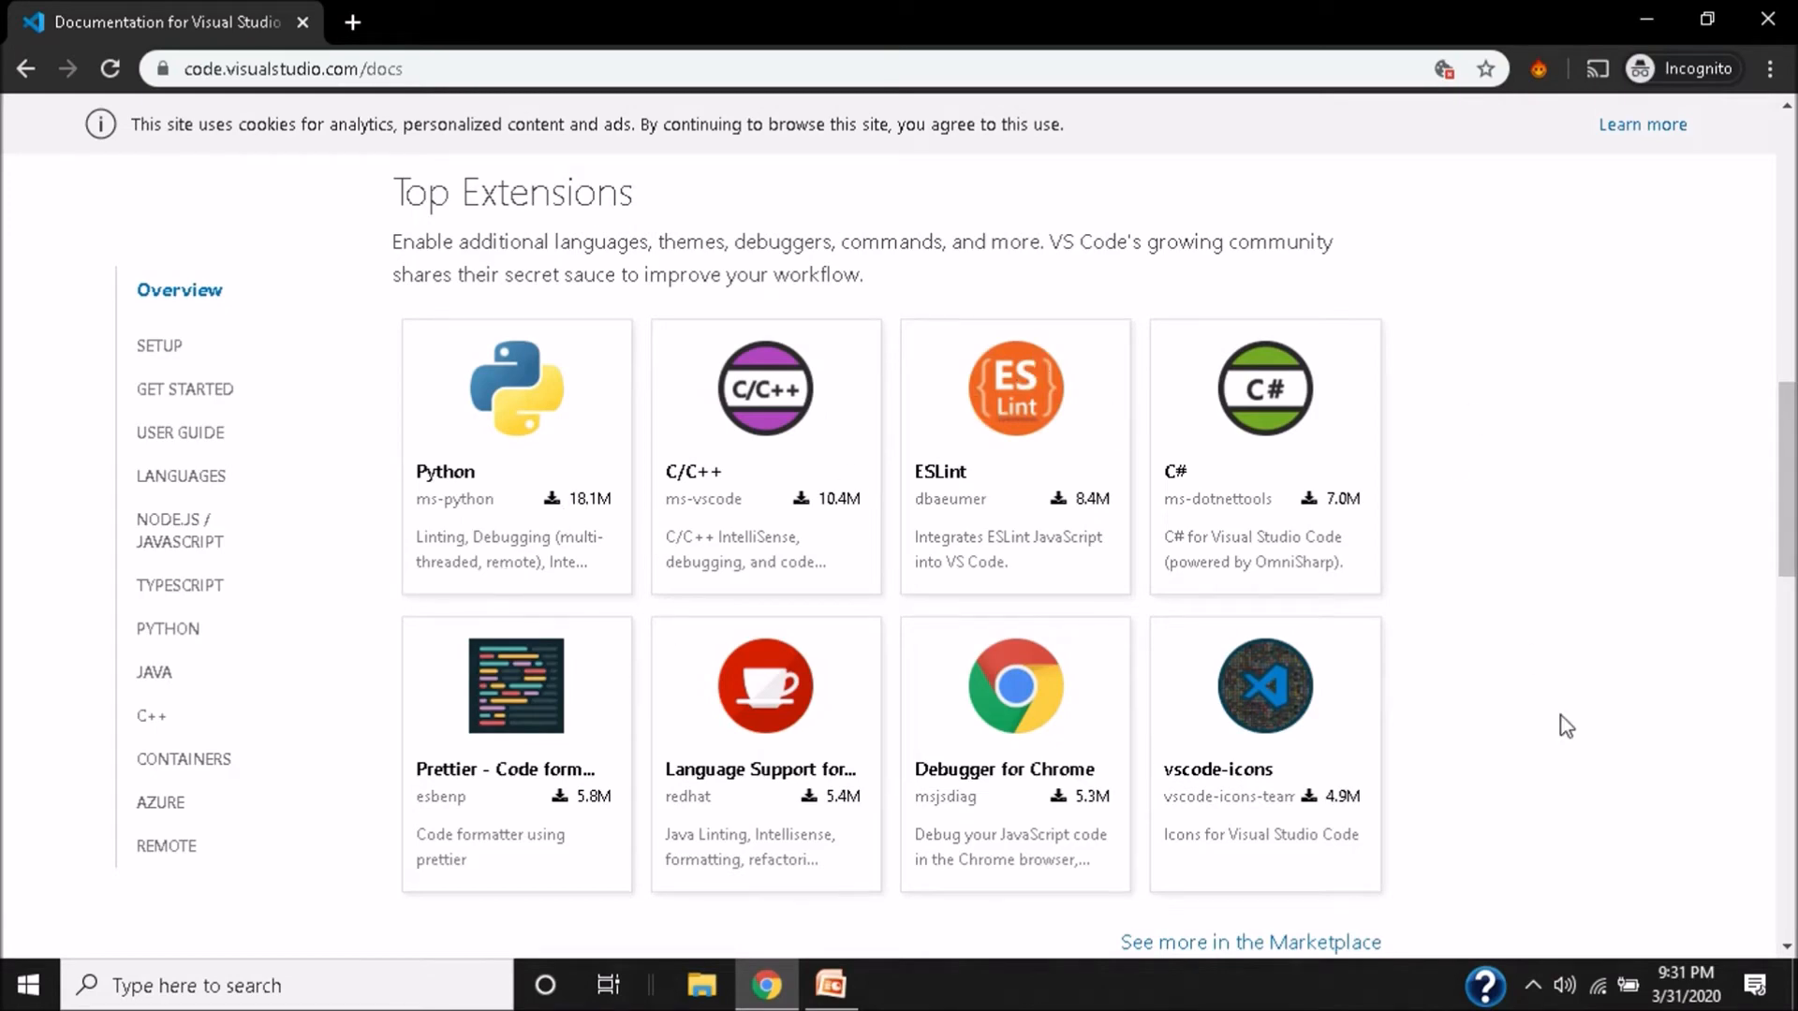
Step: Open the Setup overview article in the documentation and read through it
{"action": "scroll", "coordinate": [1569, 796], "scroll_direction": "up", "scroll_amount": 8}
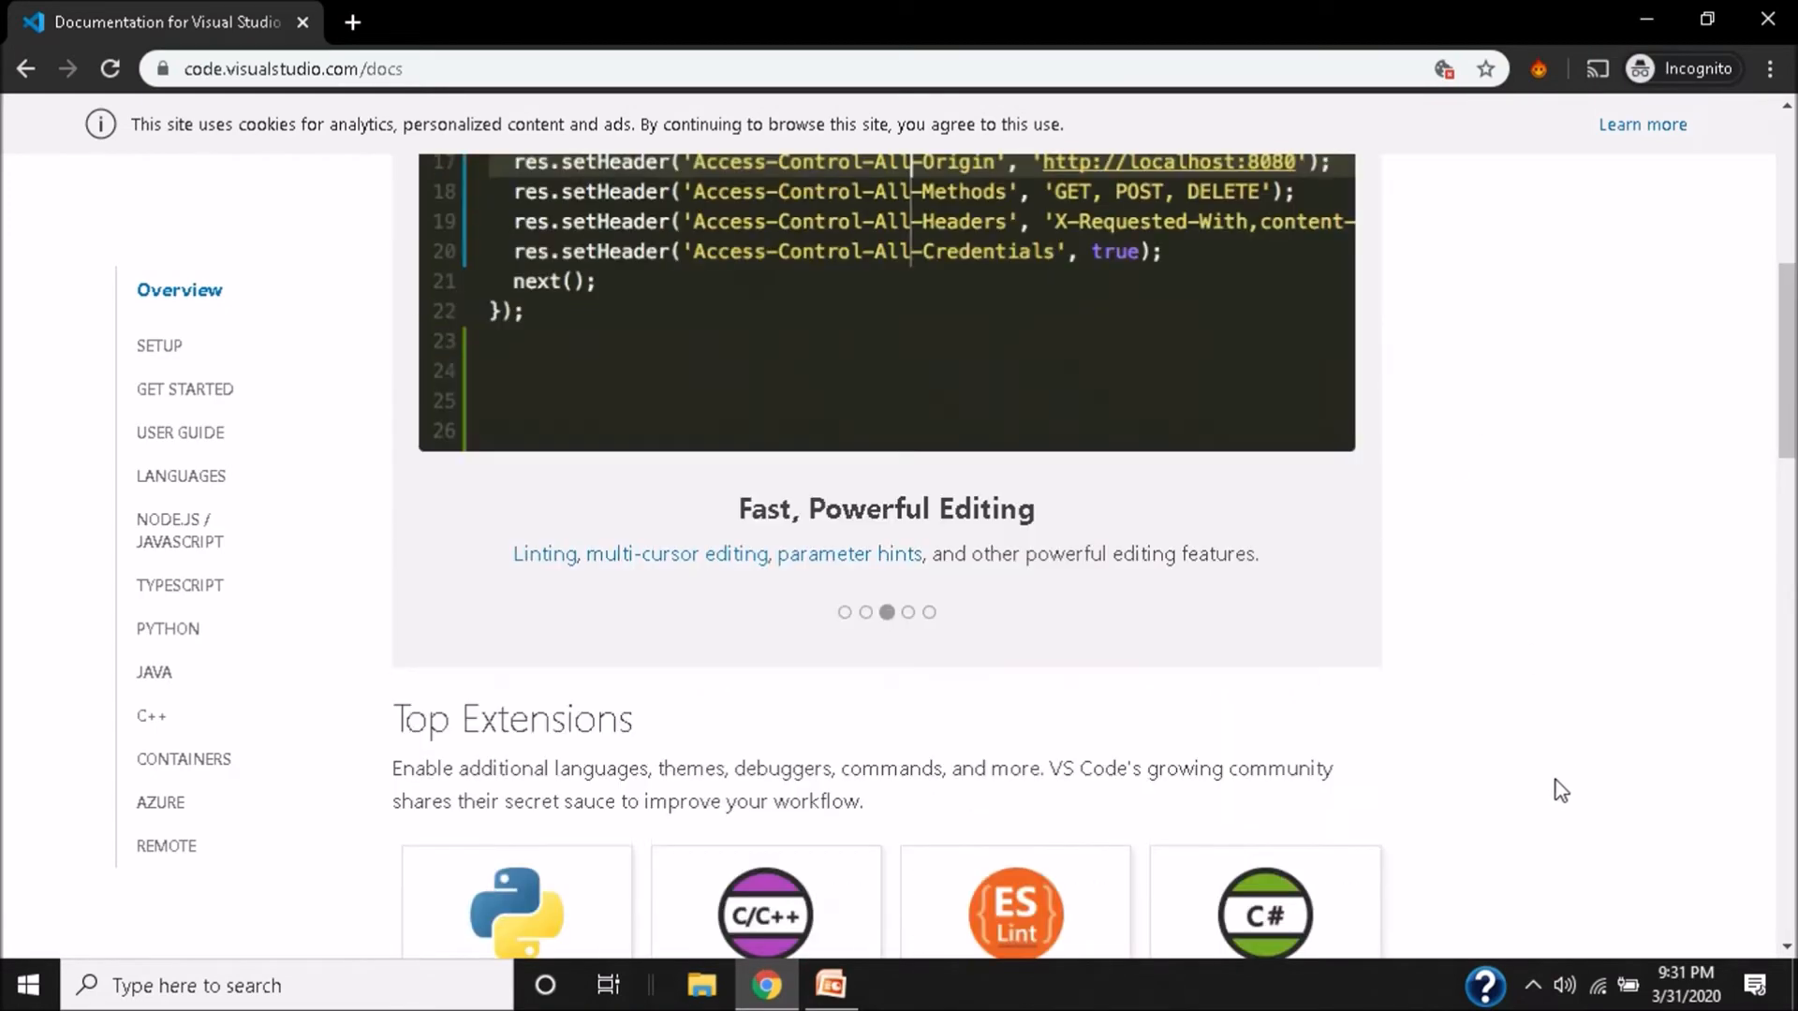
{"action": "left_click", "coordinate": [178, 358]}
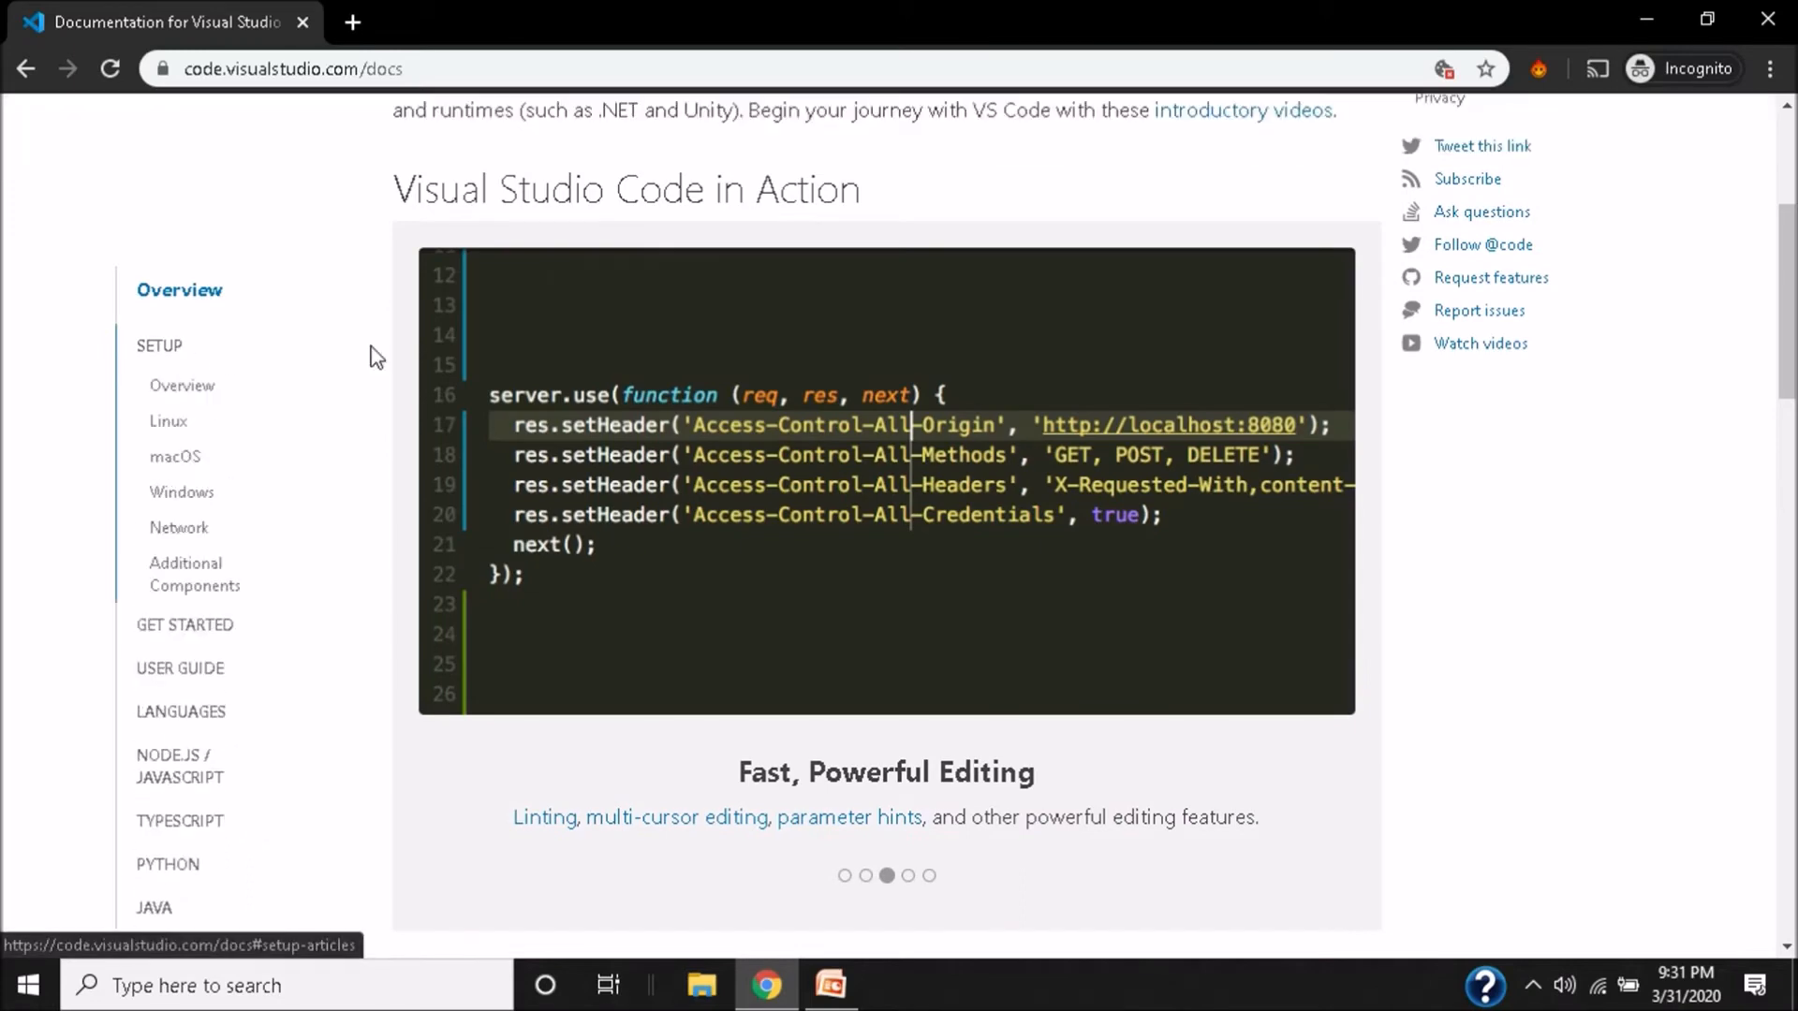
{"action": "left_click", "coordinate": [167, 387]}
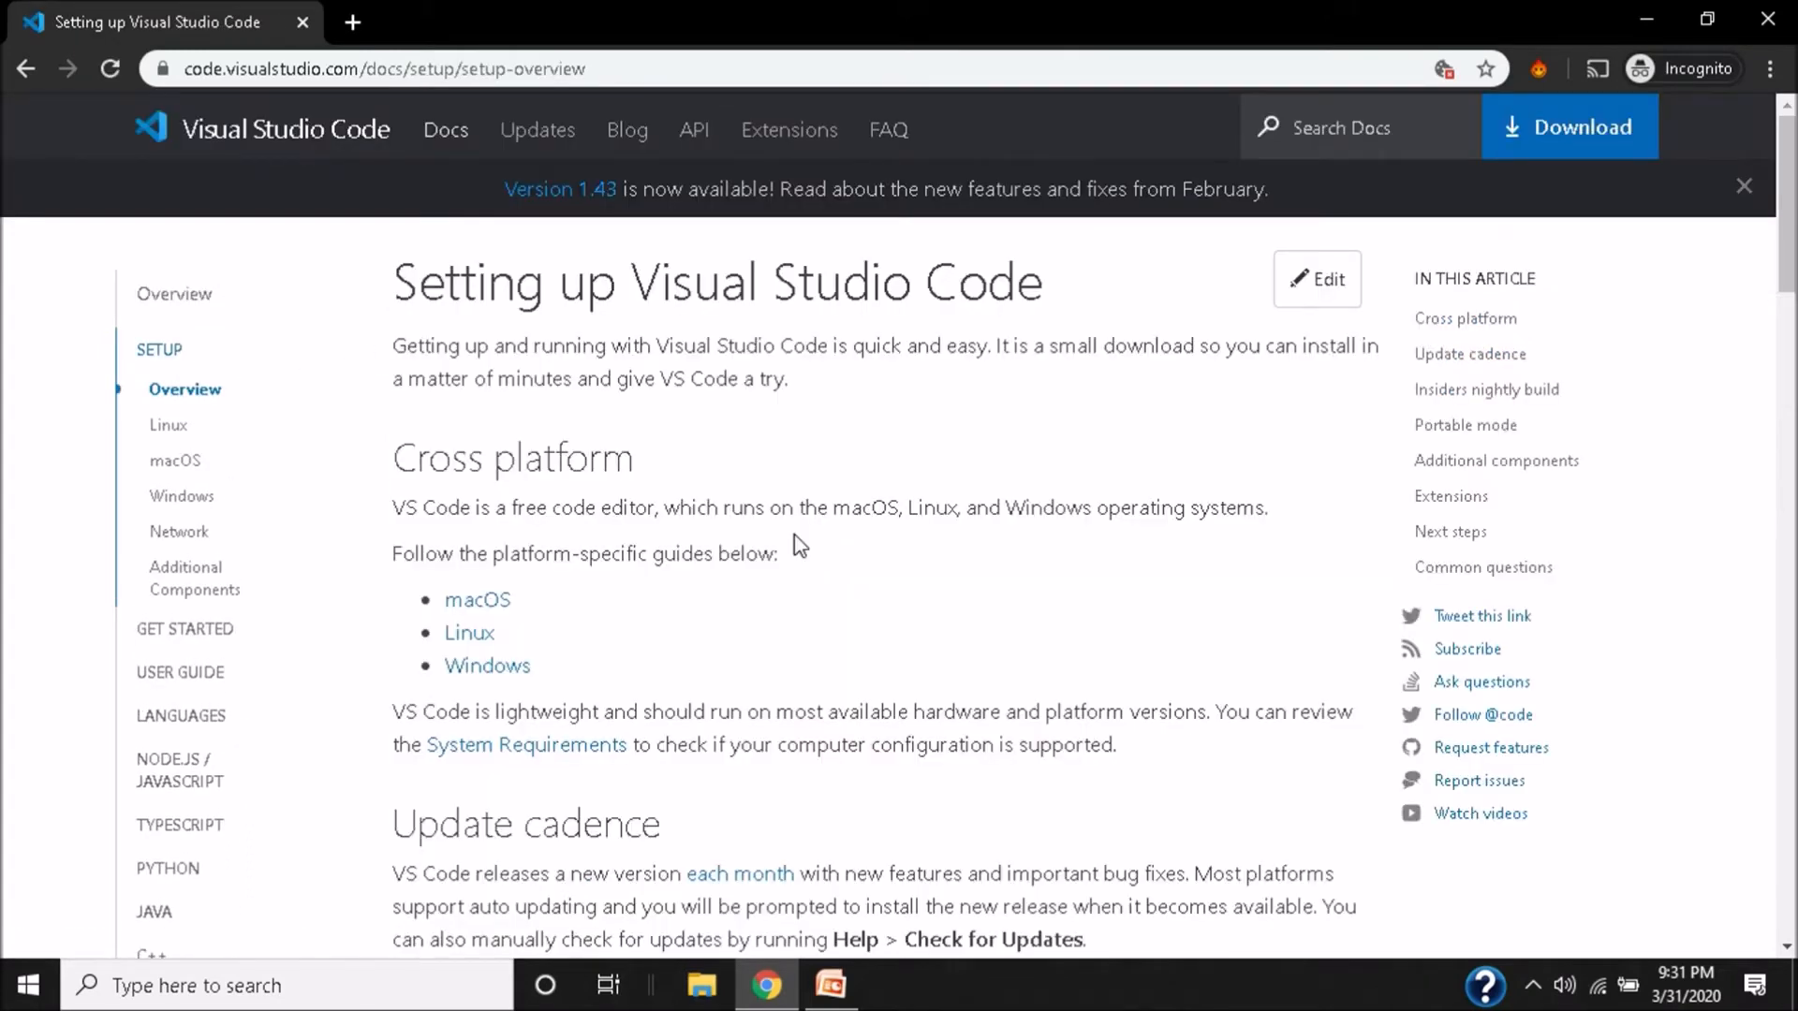
{"action": "scroll", "coordinate": [799, 546], "scroll_direction": "down", "scroll_amount": 12}
{"action": "scroll", "coordinate": [1012, 512], "scroll_direction": "up", "scroll_amount": 14}
{"action": "scroll", "coordinate": [1048, 518], "scroll_direction": "down", "scroll_amount": 4}
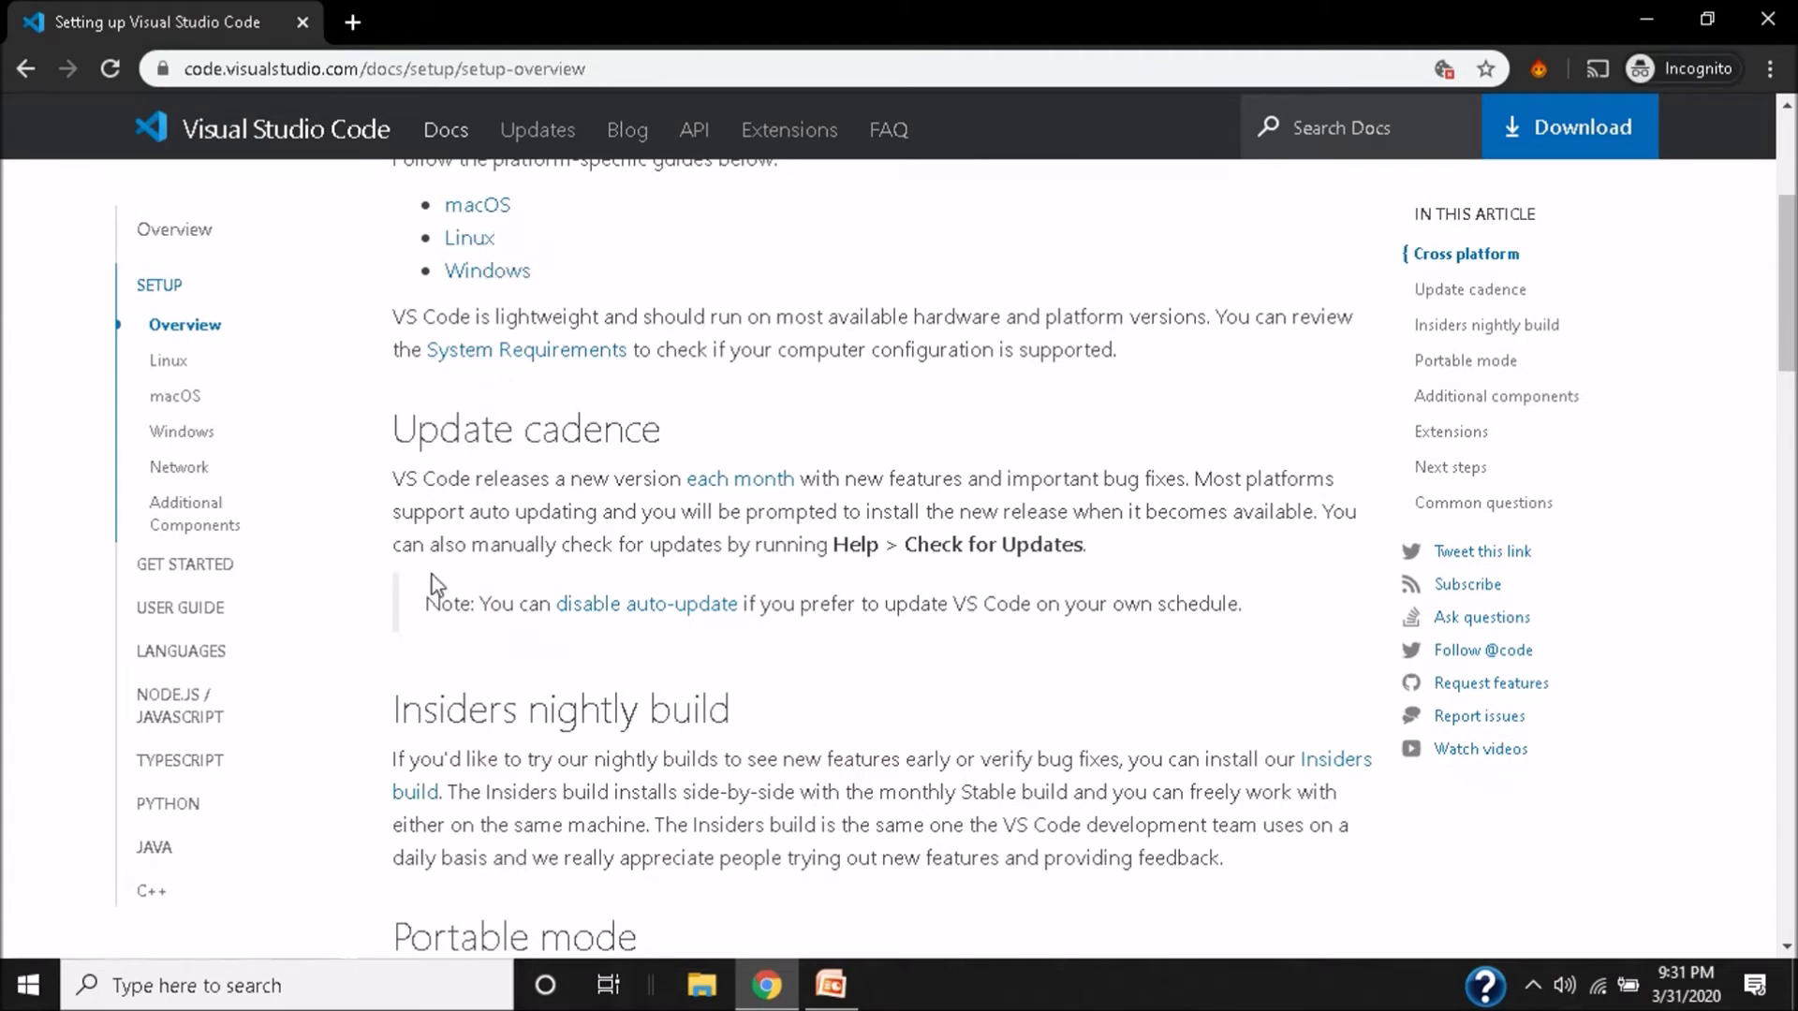
Step: Open the Python tutorial article in the documentation and look over its contents
{"action": "left_click", "coordinate": [168, 804]}
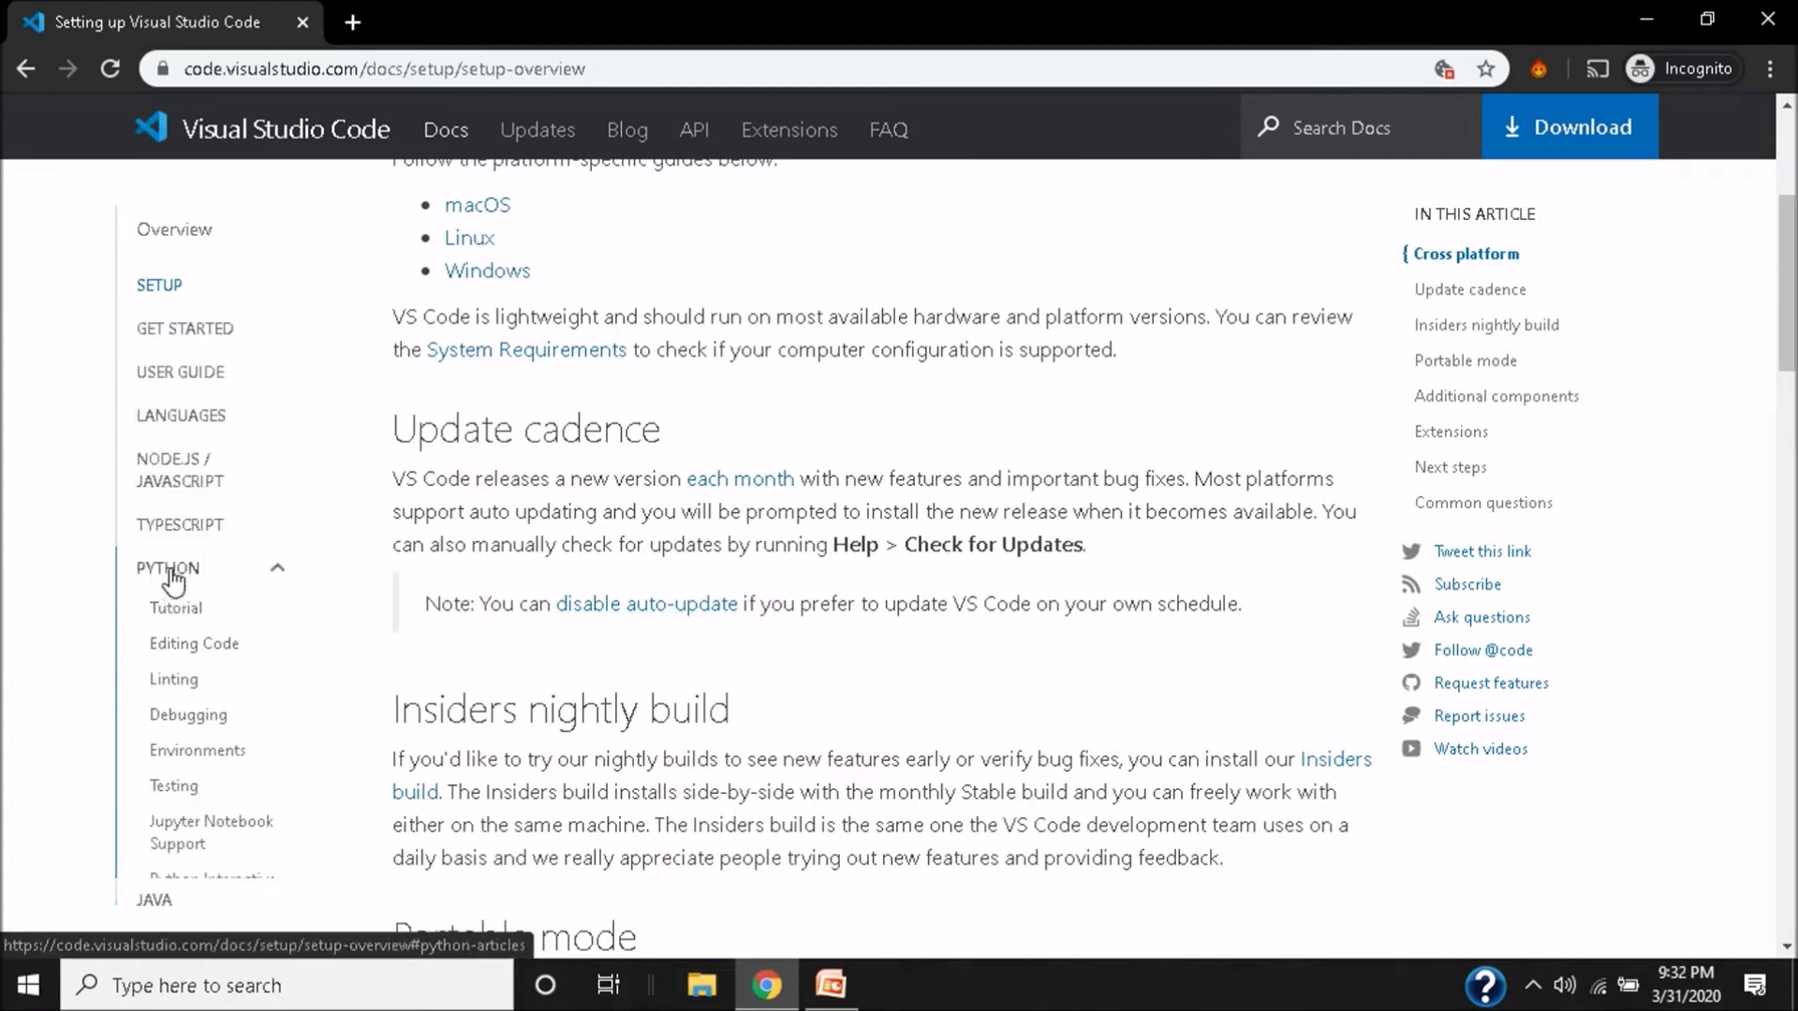
{"action": "left_click", "coordinate": [208, 620]}
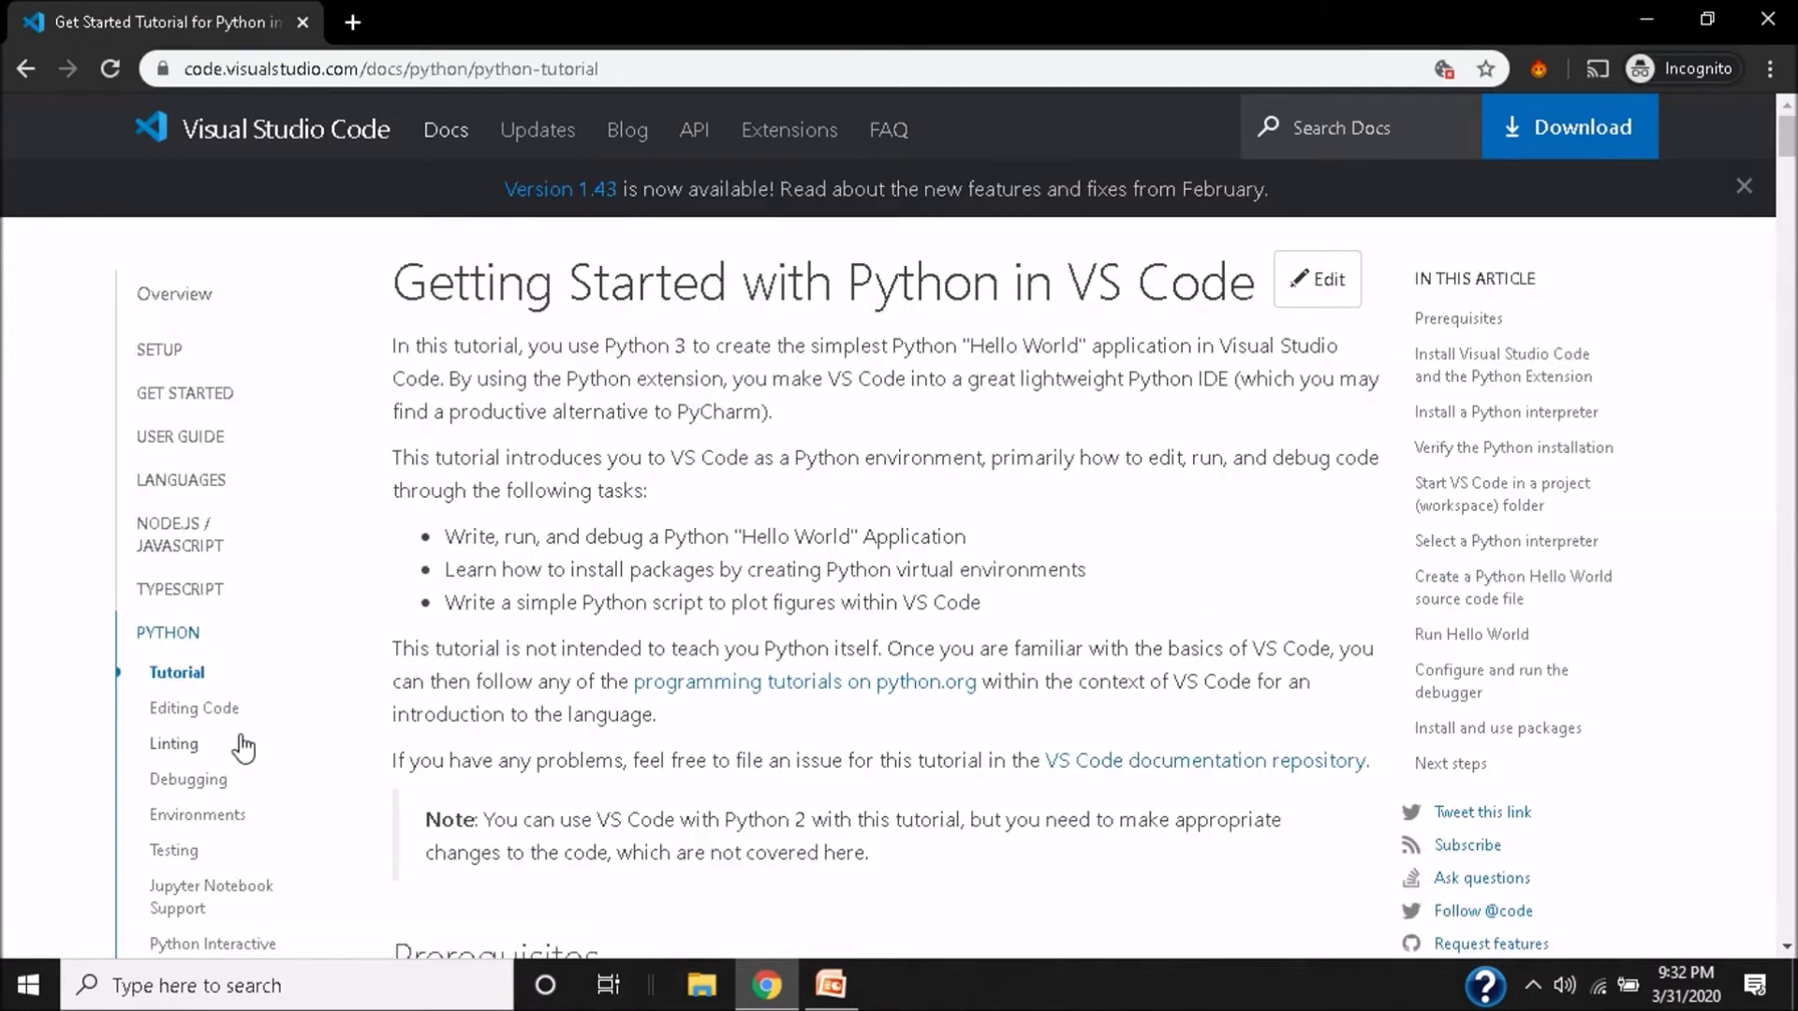
{"action": "scroll", "coordinate": [238, 749], "scroll_direction": "down", "scroll_amount": 5}
{"action": "left_click", "coordinate": [175, 778]}
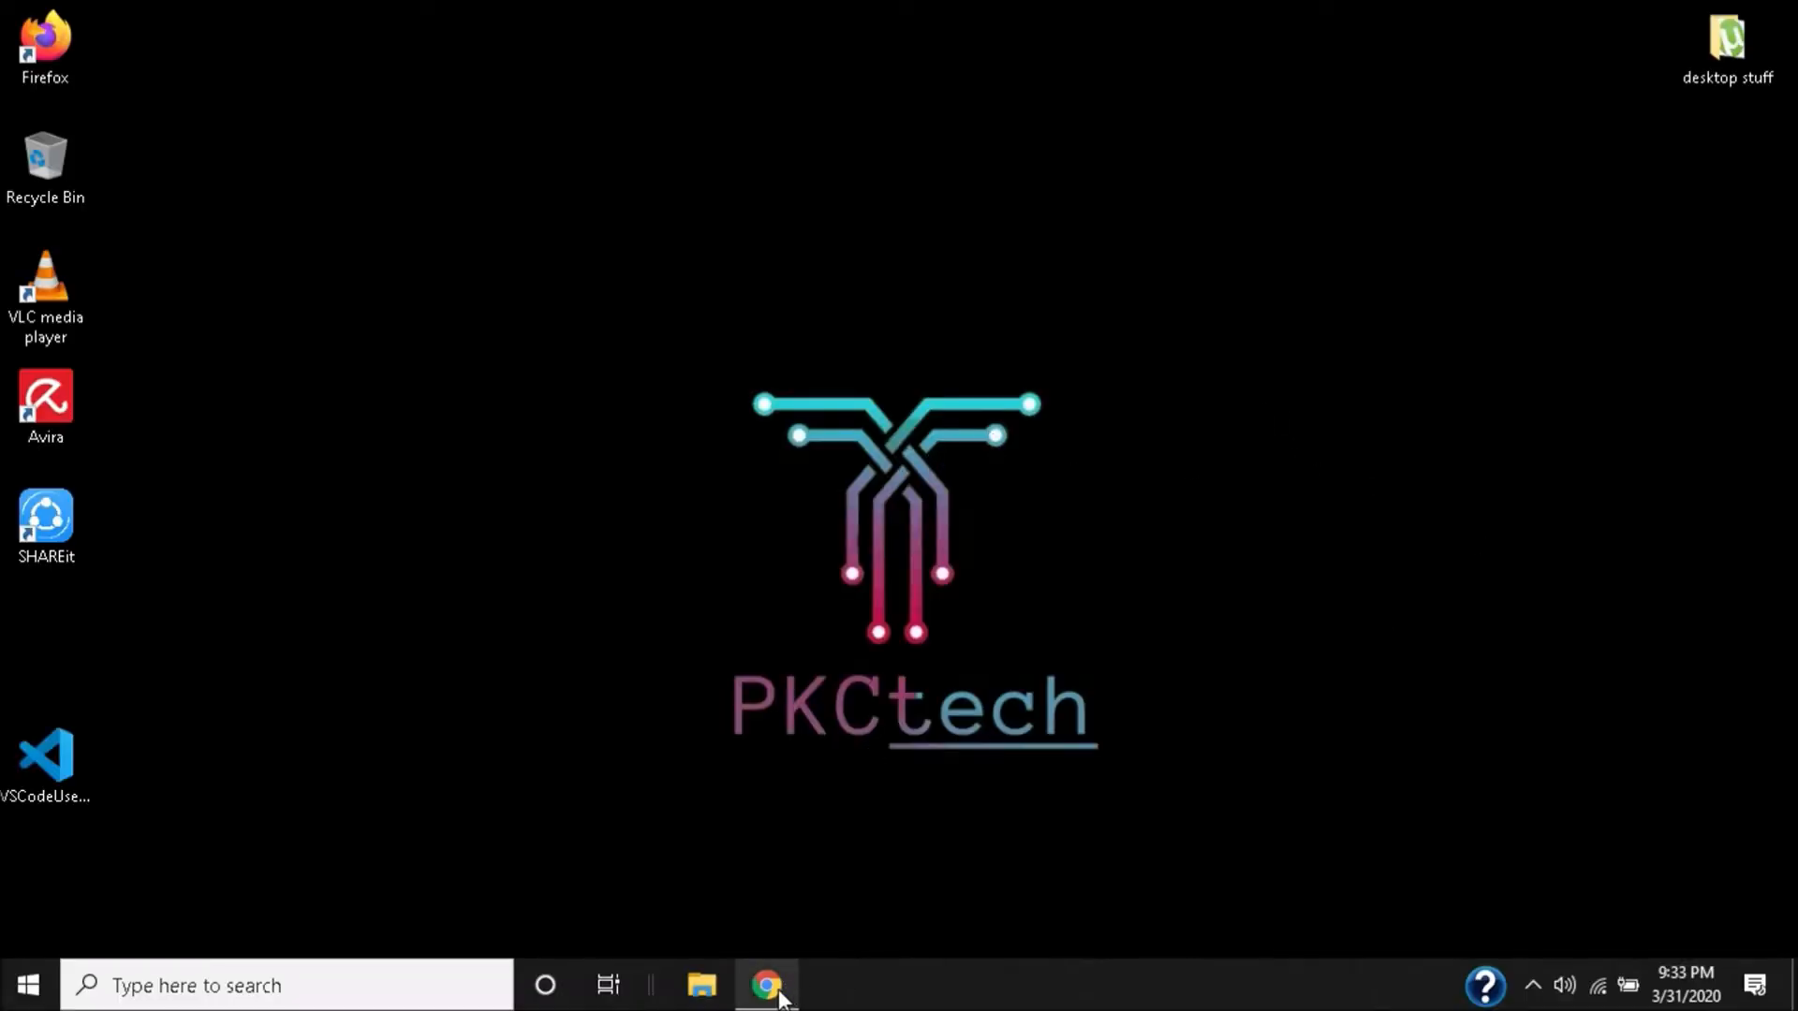
Step: Switch to Chrome, open the Download Visual Studio Code search result and start downloading the Windows installer
{"action": "left_click", "coordinate": [766, 984]}
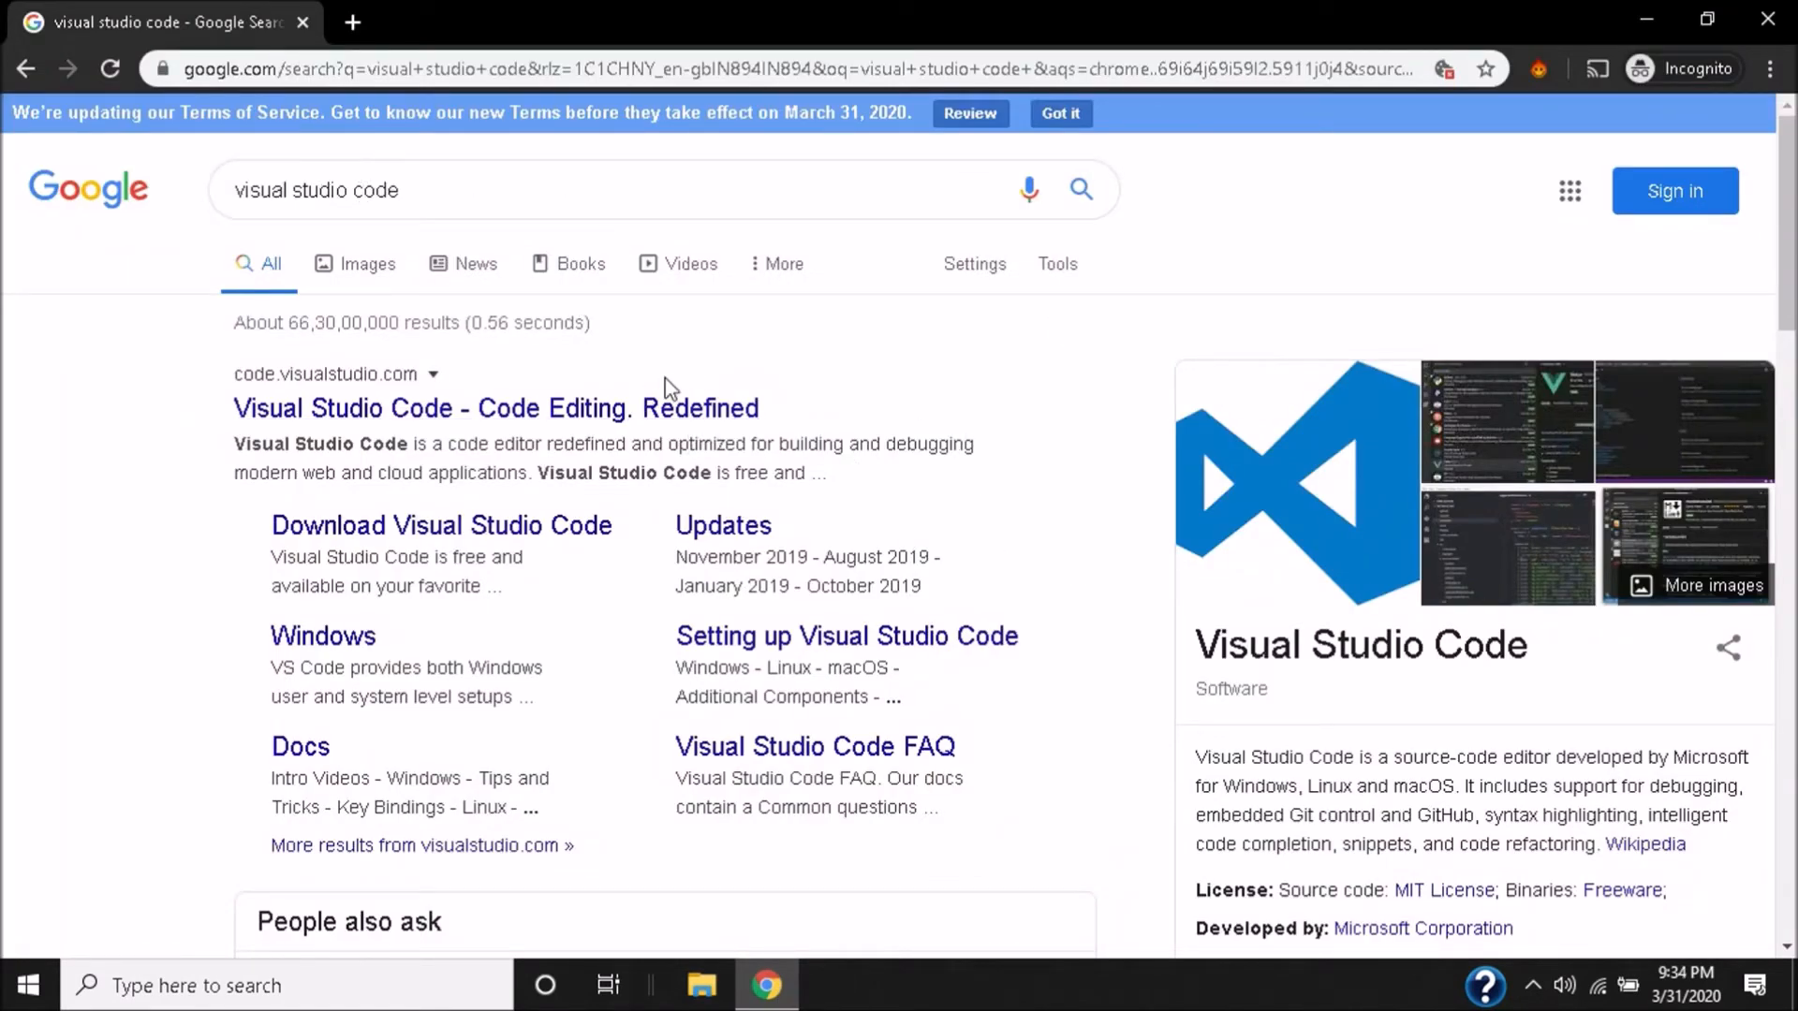
{"action": "left_click", "coordinate": [458, 530]}
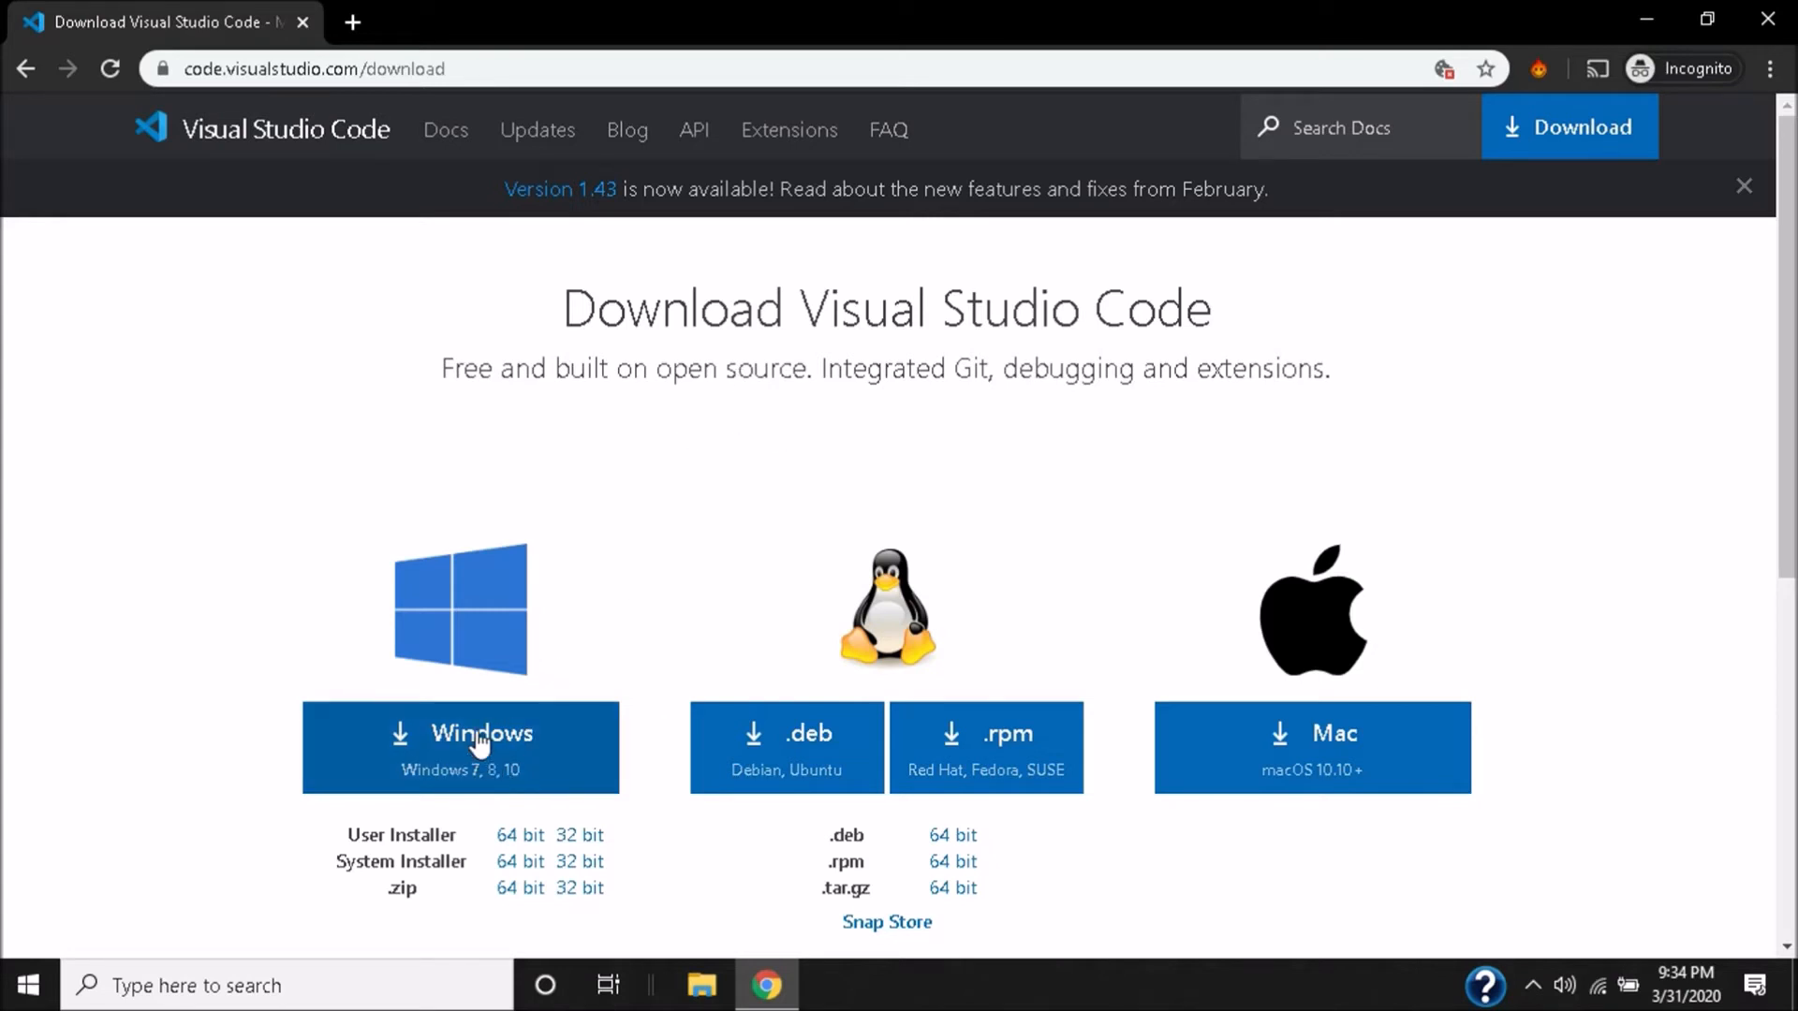
{"action": "left_click", "coordinate": [420, 740]}
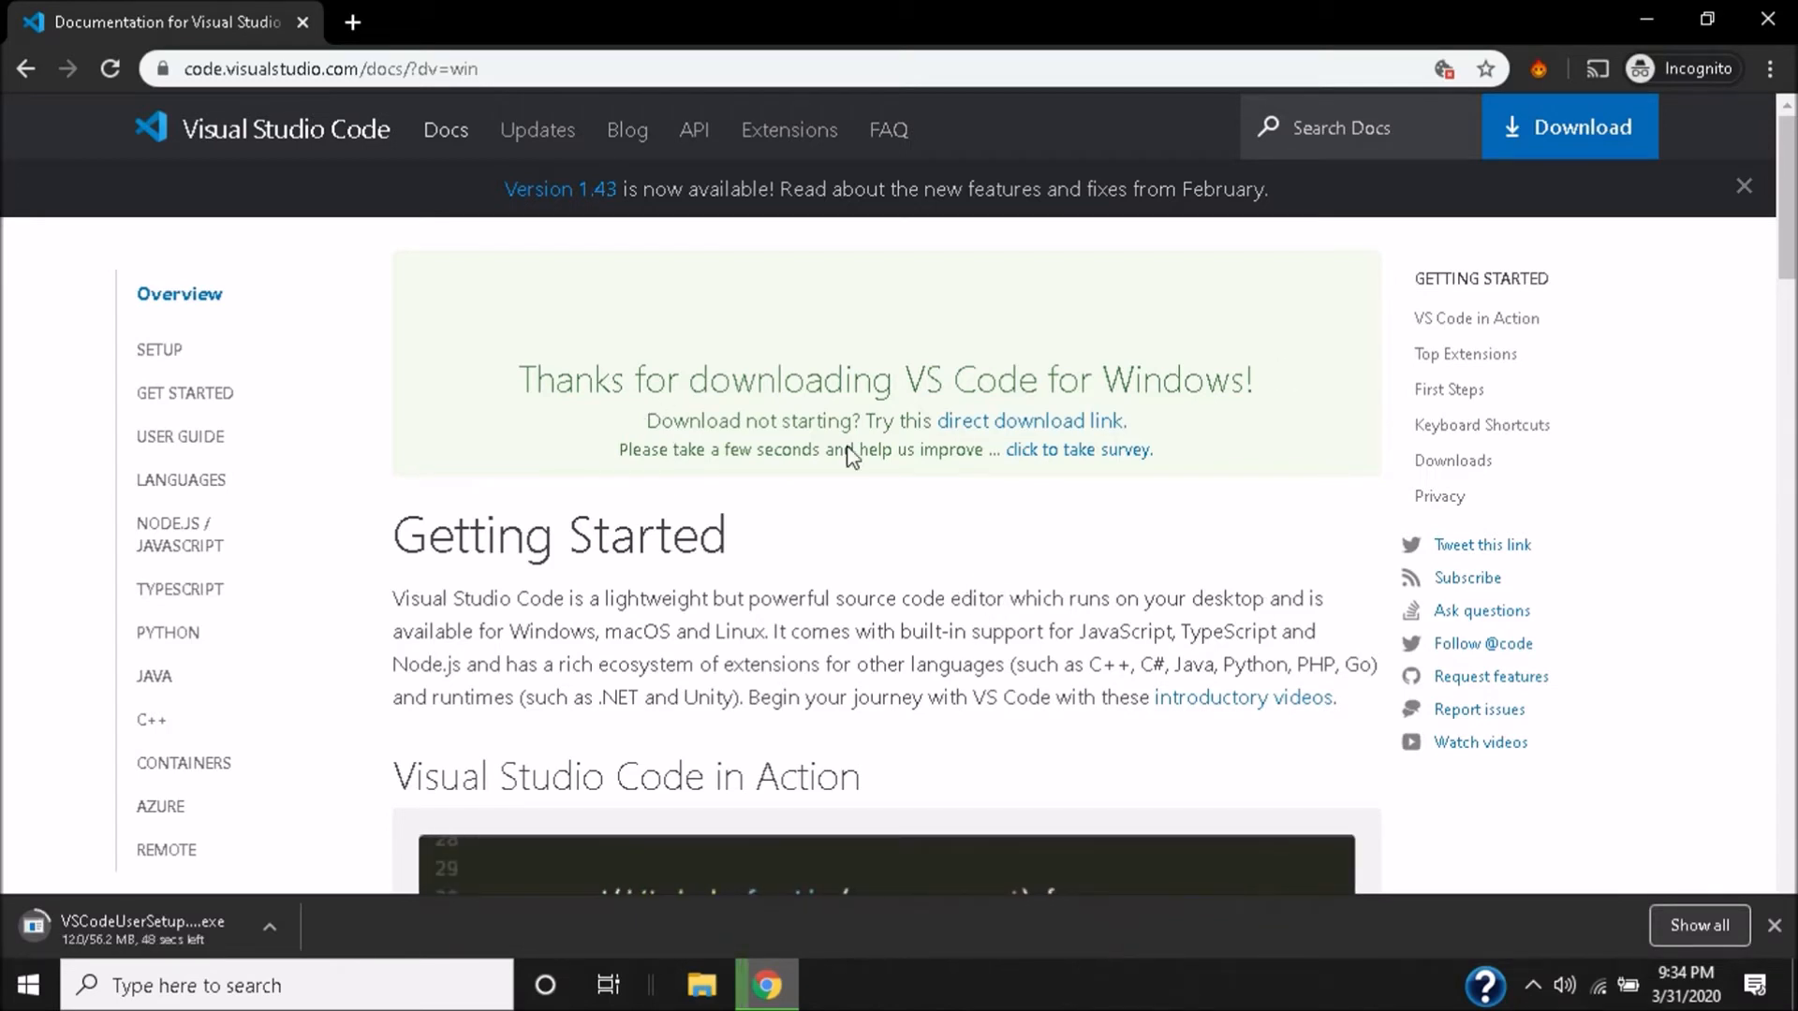
Step: Cancel the running installer download and return to the Visual Studio Code download page
{"action": "left_click", "coordinate": [270, 929]}
{"action": "left_click", "coordinate": [326, 888]}
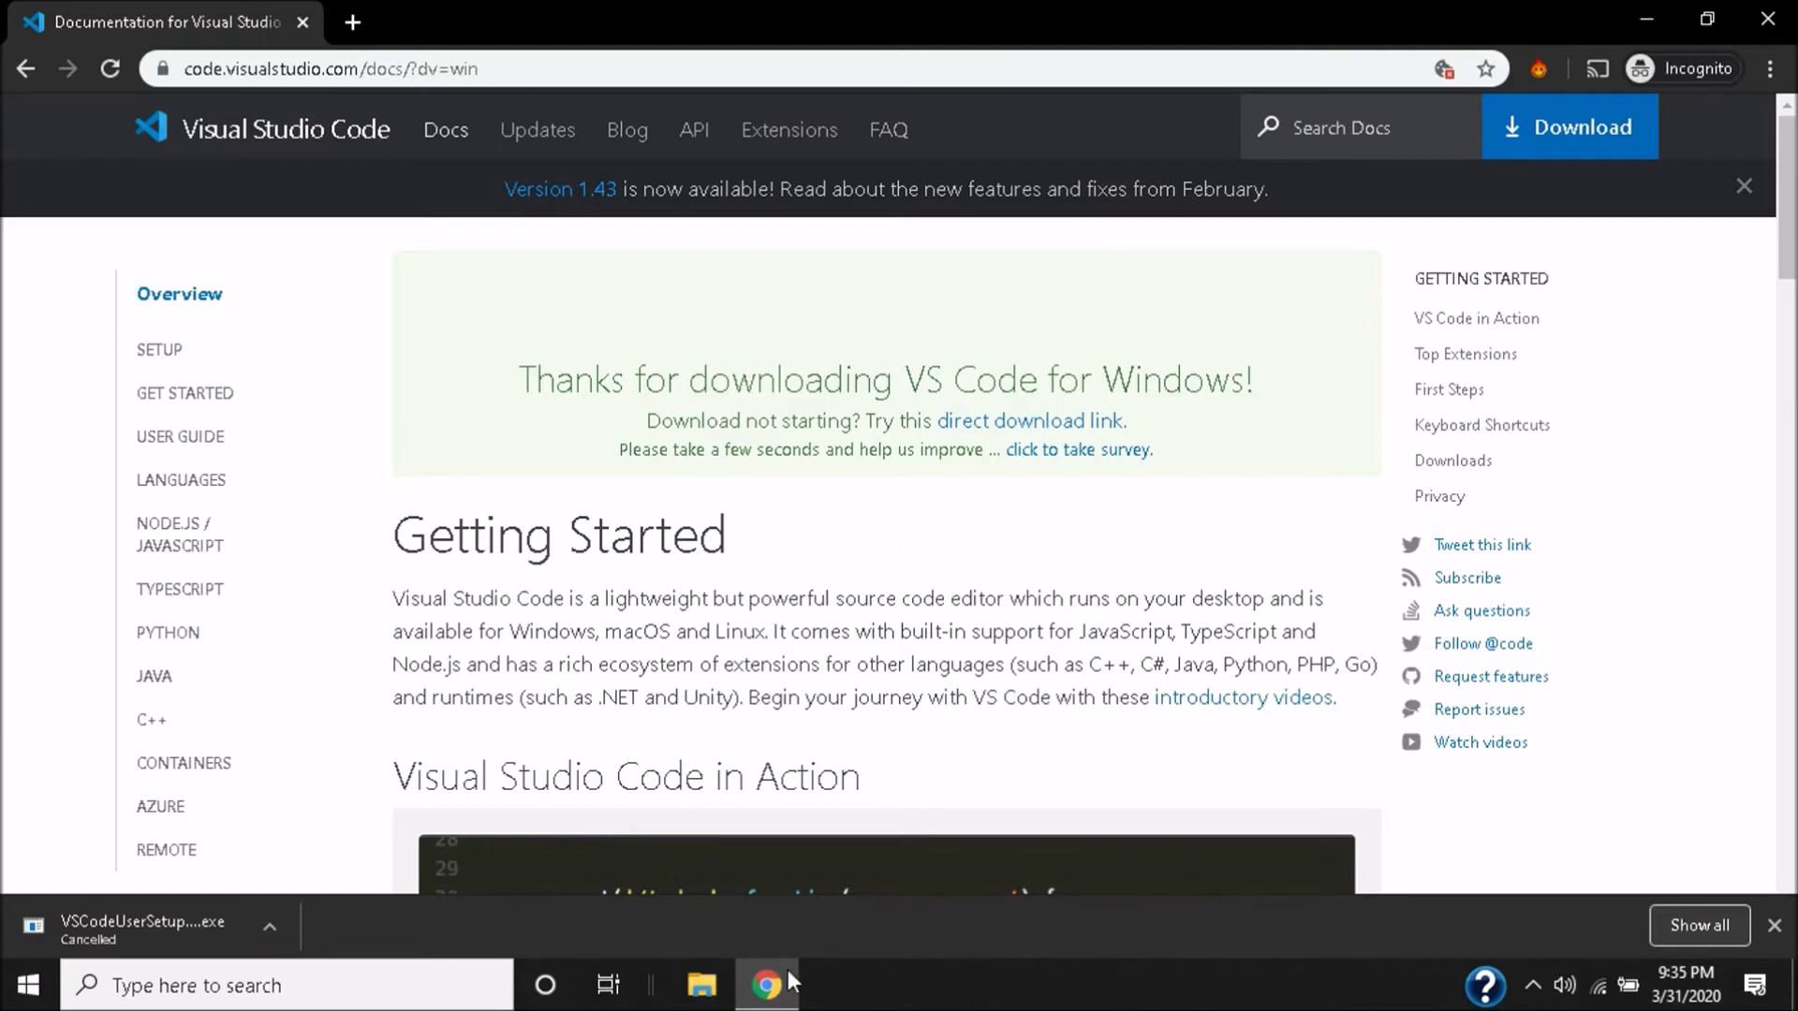
{"action": "mouse_move", "coordinate": [789, 995]}
{"action": "left_click", "coordinate": [31, 69]}
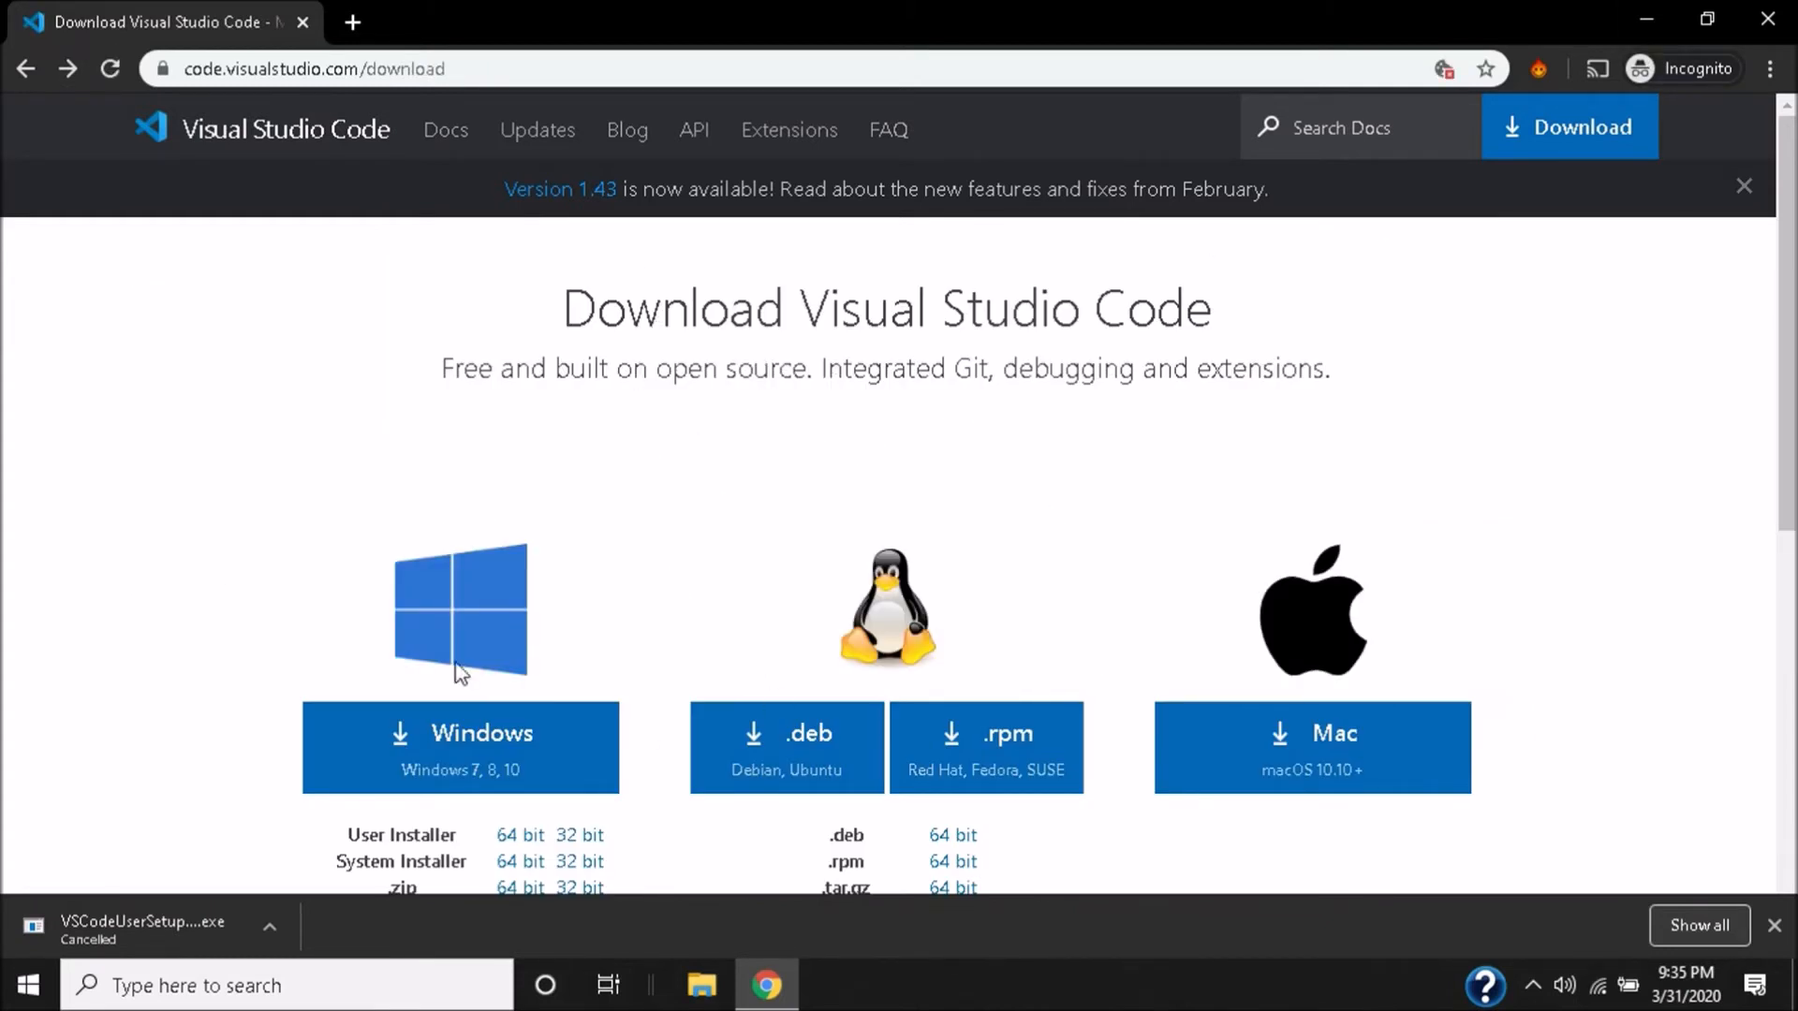
Step: Minimize the browser and move the VSCodeUserSetup-x64-1.43.2.exe file away from the other desktop icons
{"action": "left_click", "coordinate": [1641, 20]}
{"action": "left_click_drag", "start_coordinate": [81, 791], "coordinate": [575, 313]}
{"action": "left_click", "coordinate": [648, 489]}
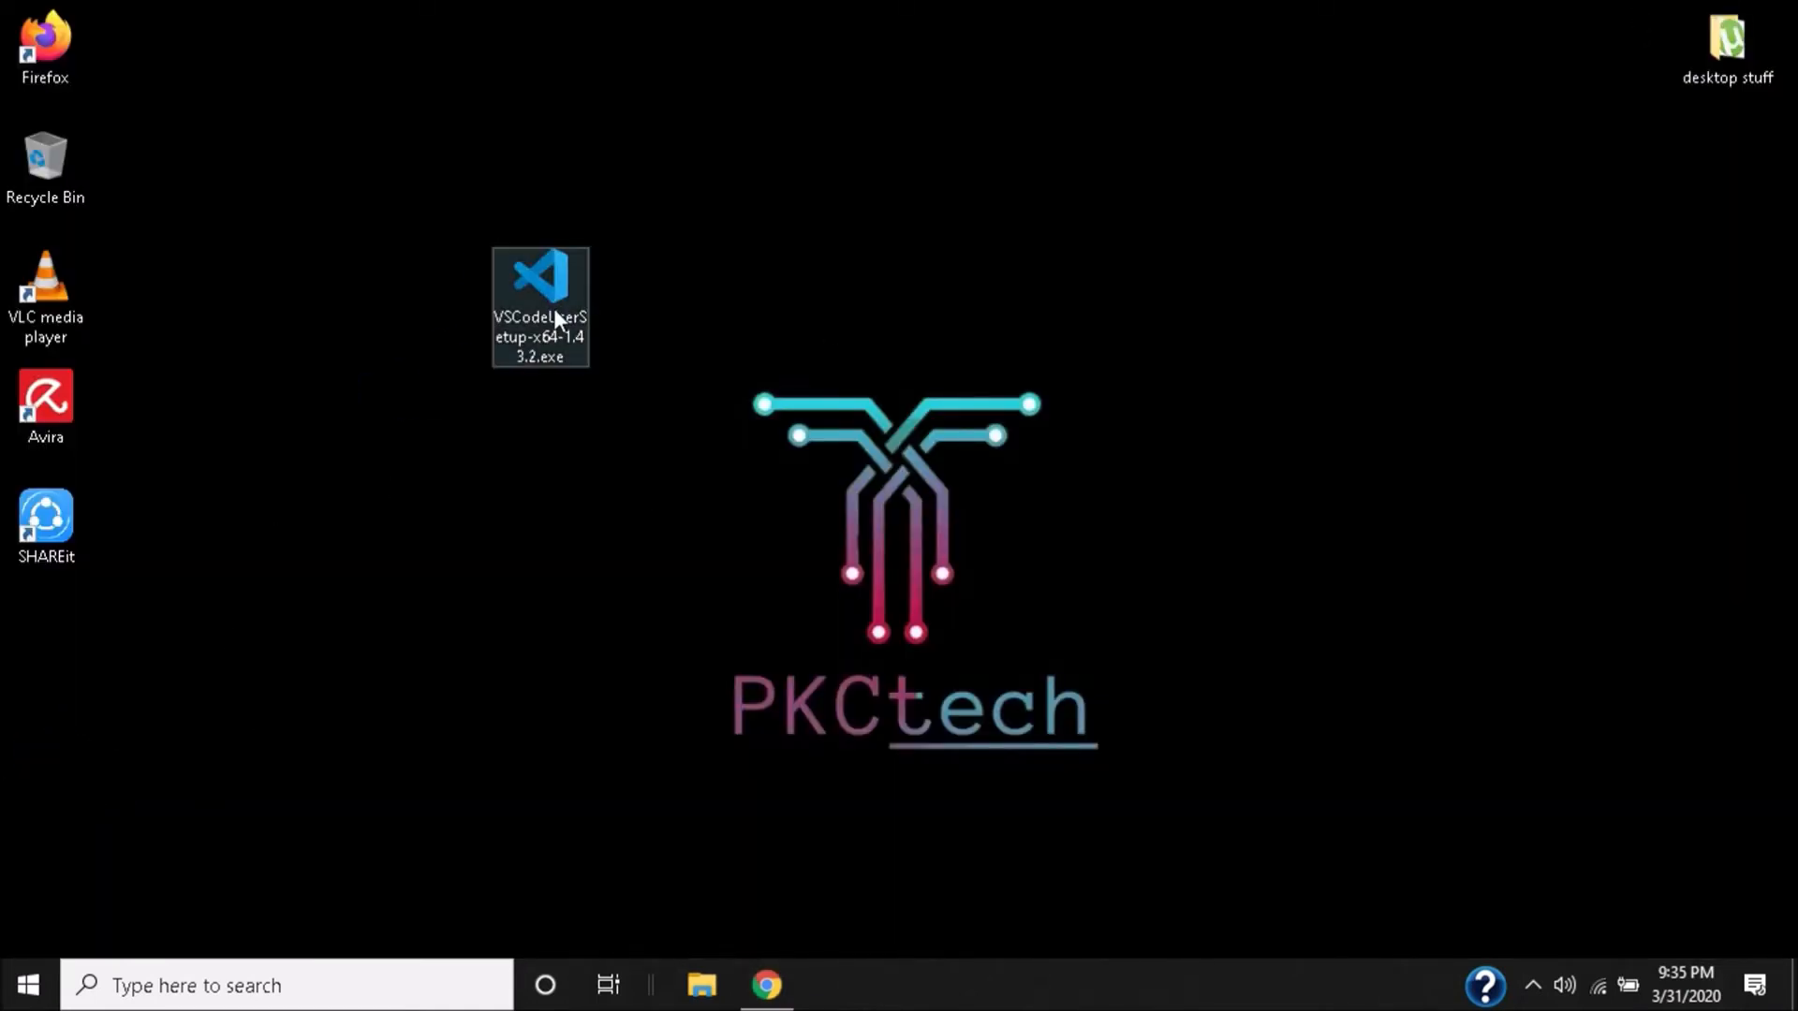
{"action": "left_click", "coordinate": [715, 504]}
{"action": "left_click_drag", "start_coordinate": [525, 278], "coordinate": [549, 414]}
{"action": "left_click", "coordinate": [655, 406]}
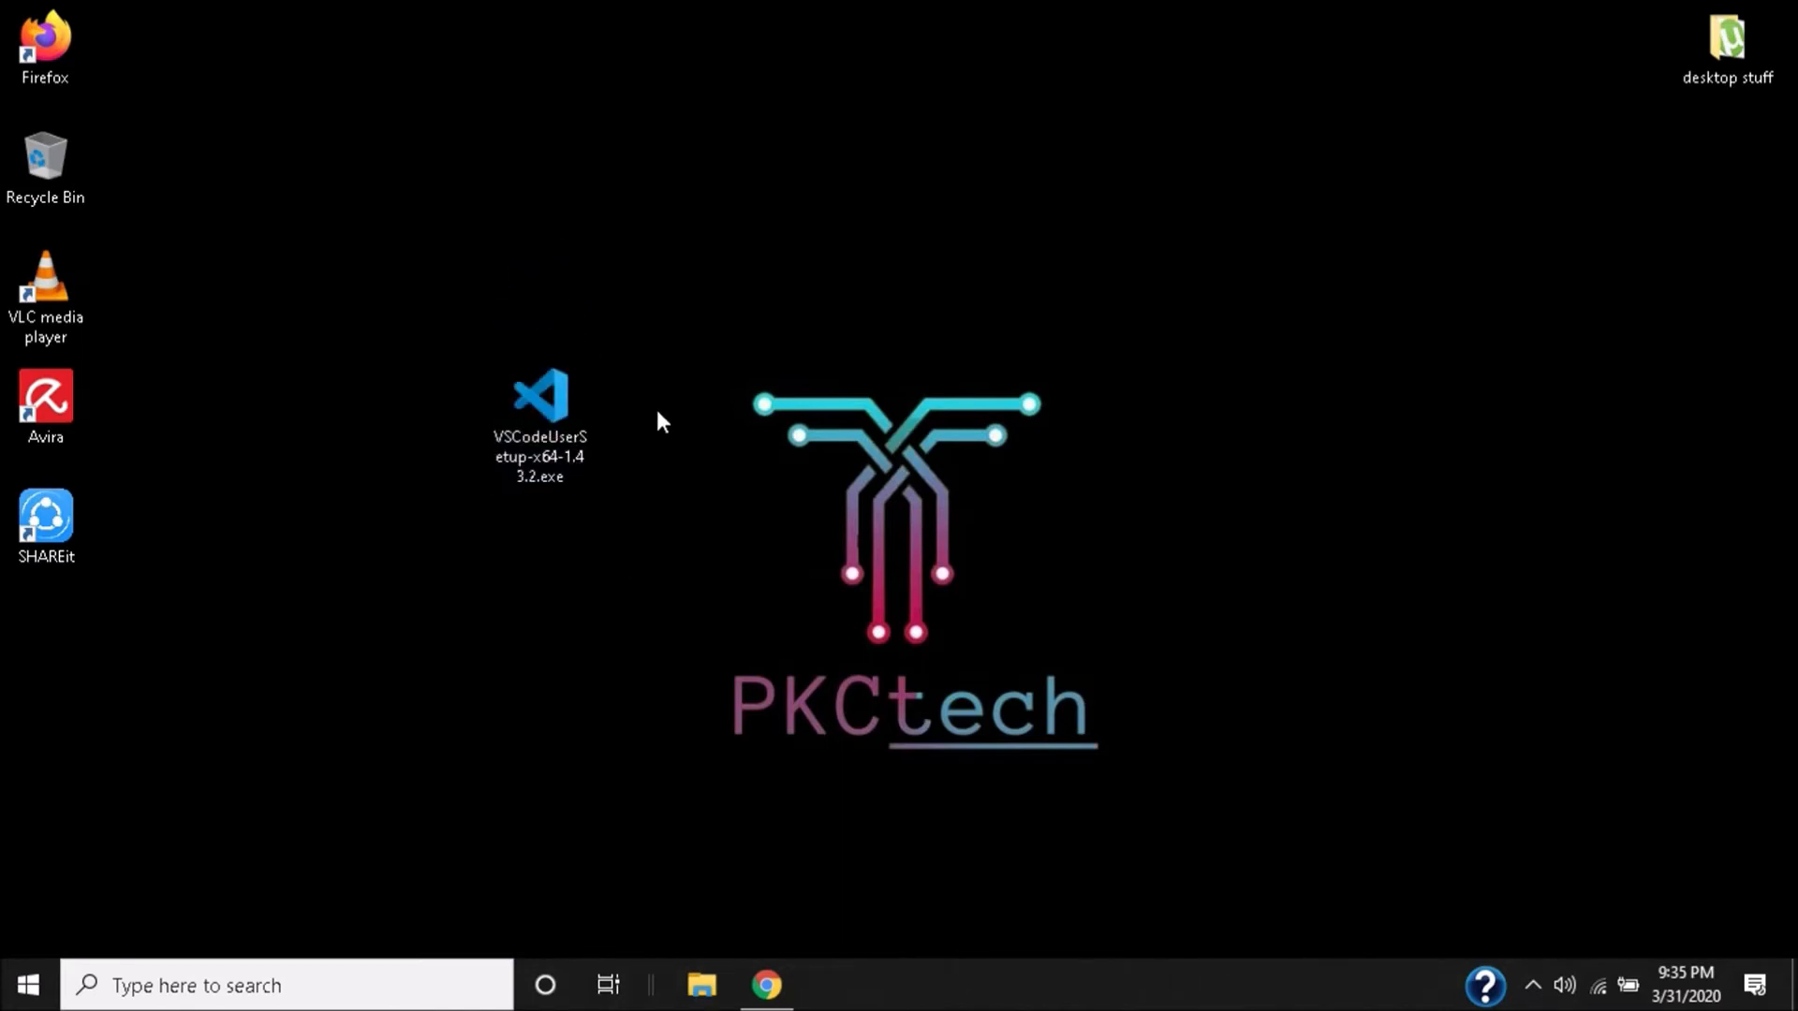
Step: Run the Visual Studio Code setup file from the desktop and accept the license agreement
{"action": "double_click", "coordinate": [562, 423]}
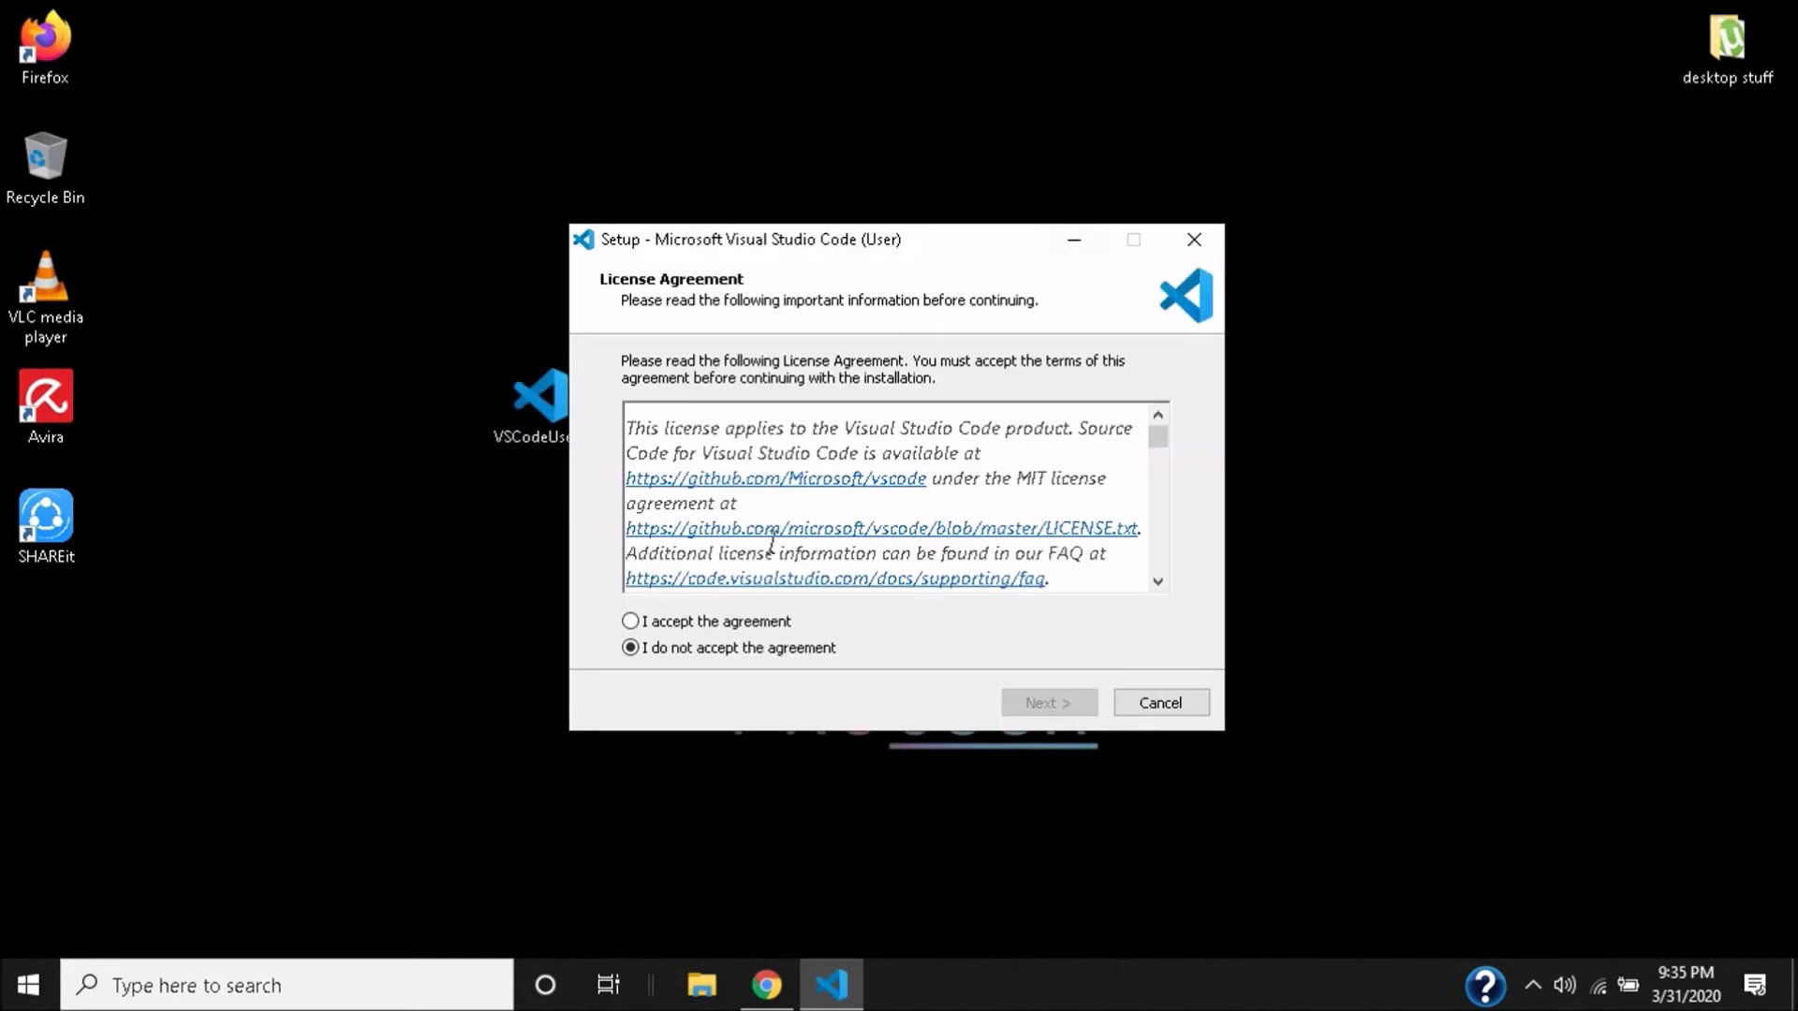
{"action": "left_click", "coordinate": [714, 623]}
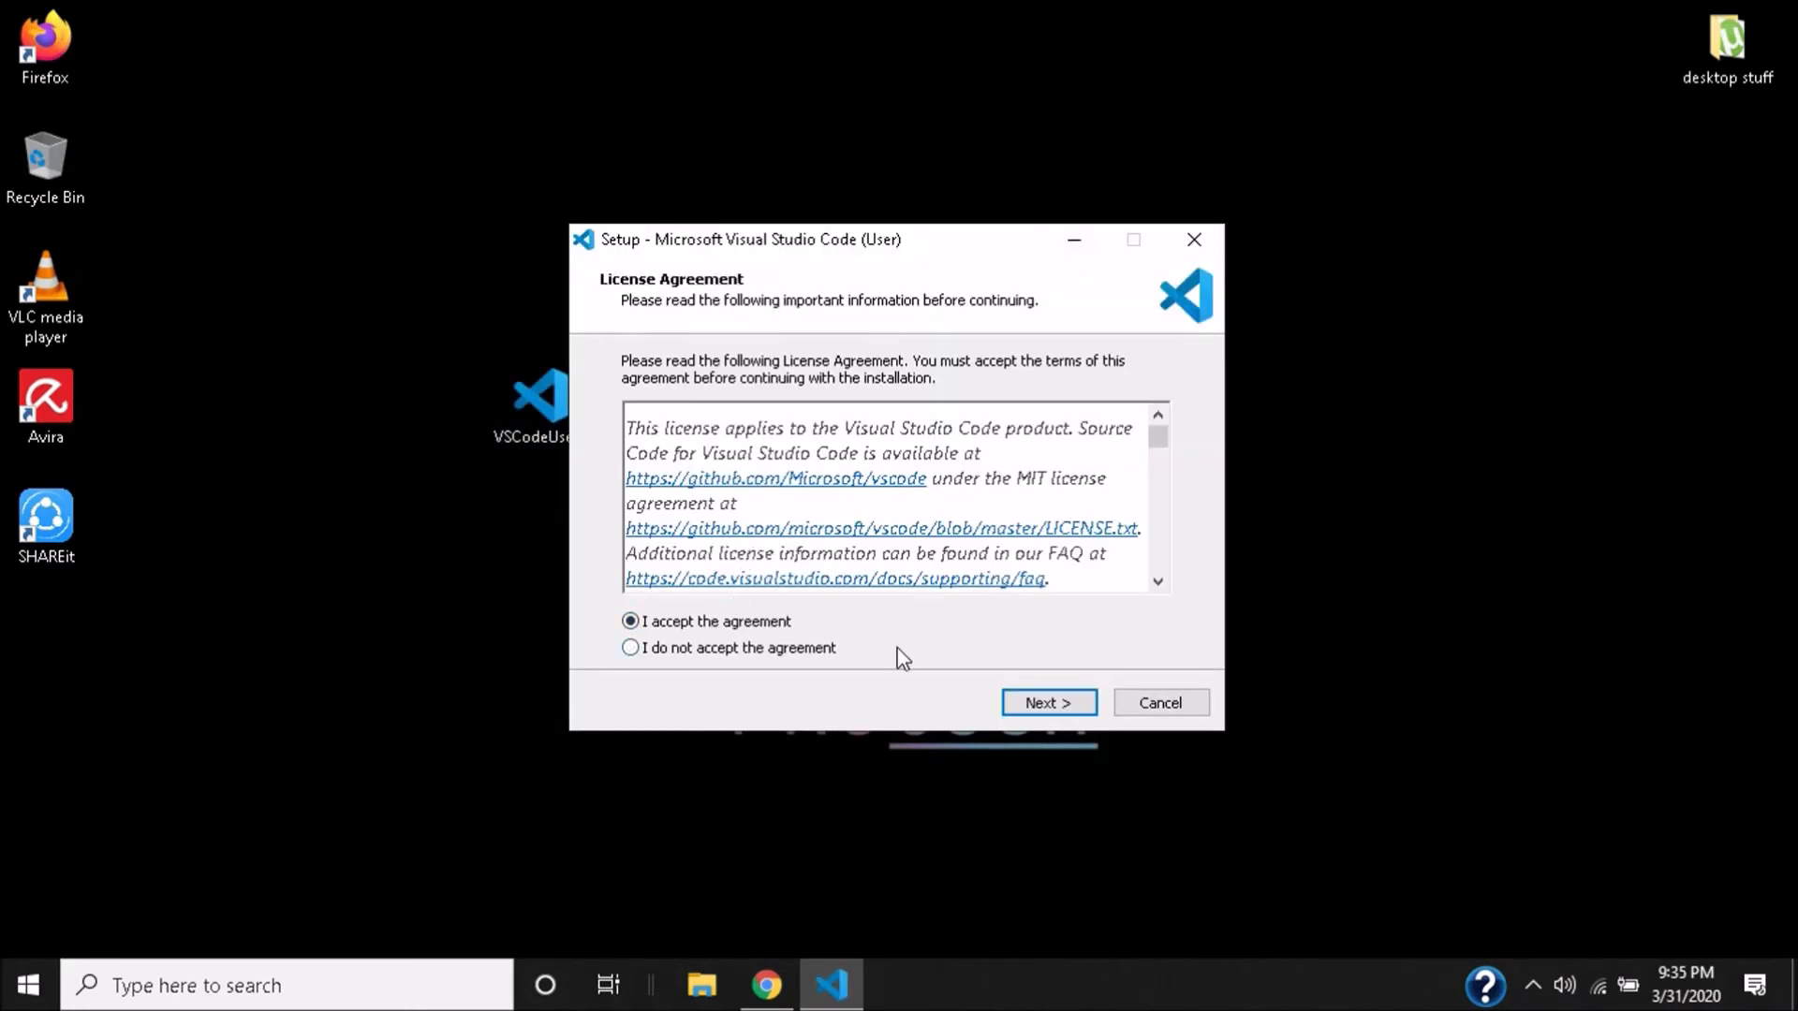
{"action": "left_click", "coordinate": [1060, 709]}
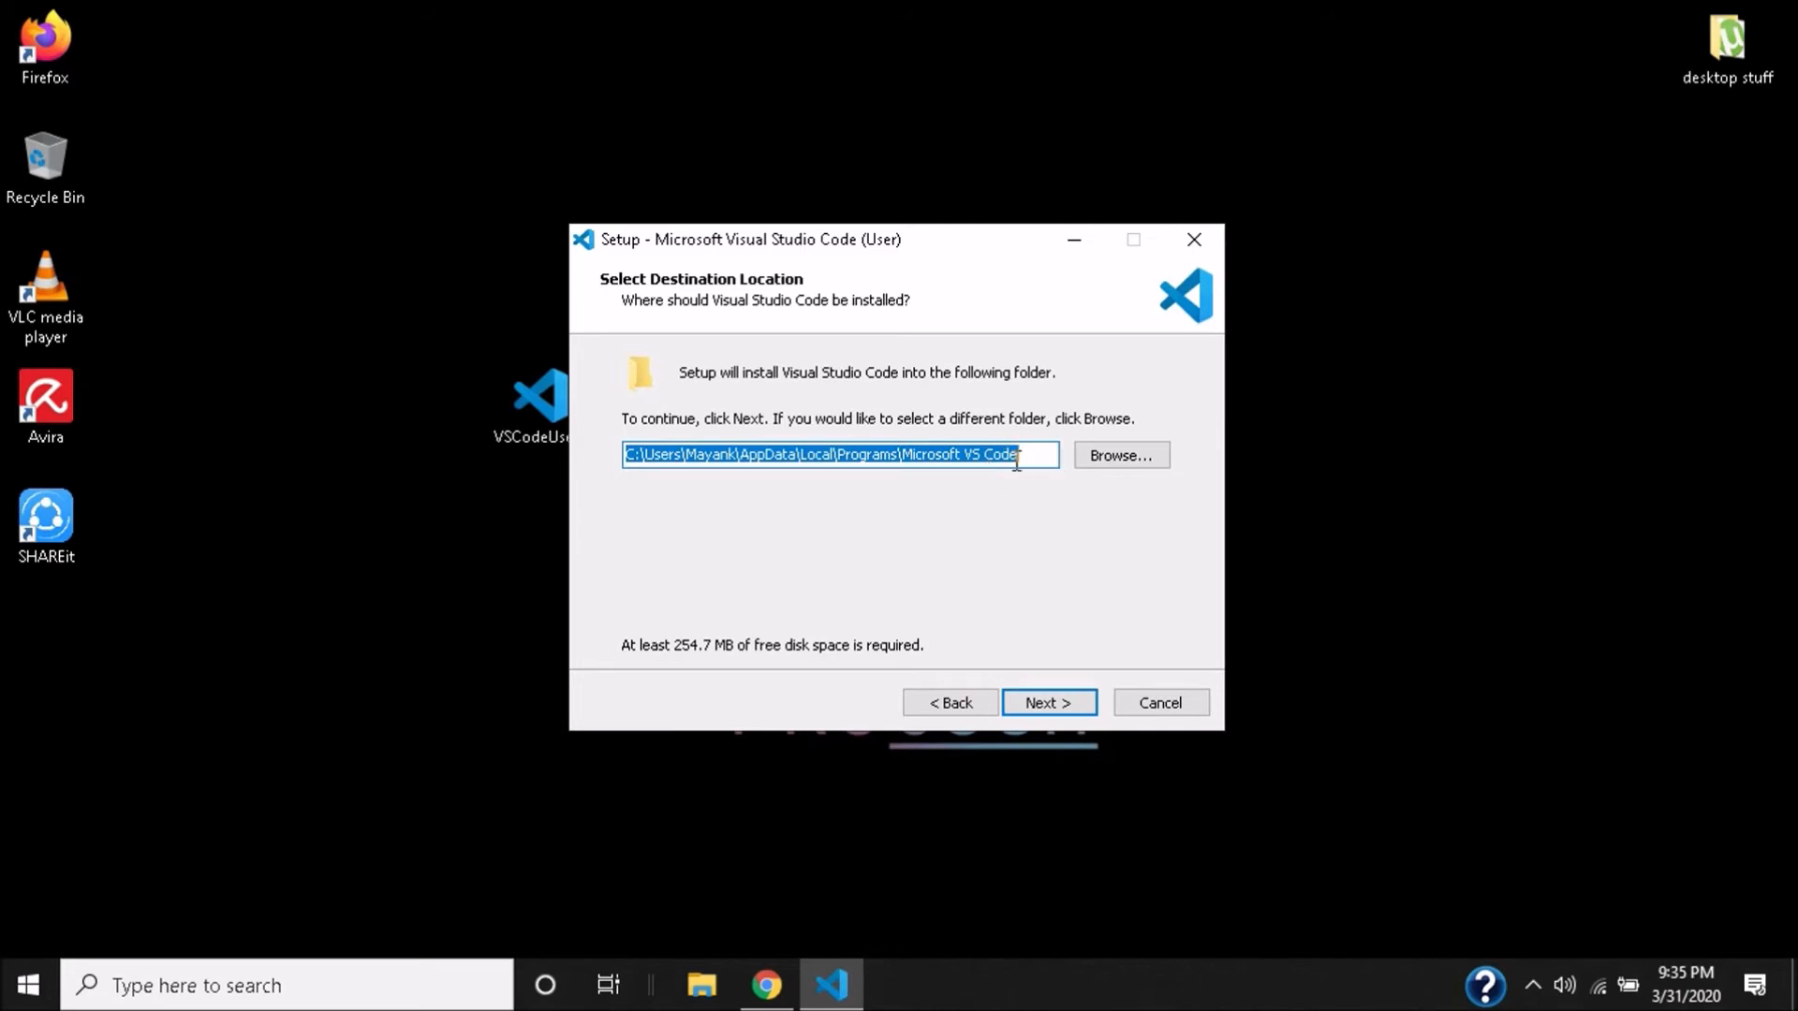
Step: Install Visual Studio Code with the default destination and Start Menu folder, adding a desktop icon
{"action": "left_click", "coordinate": [1041, 703]}
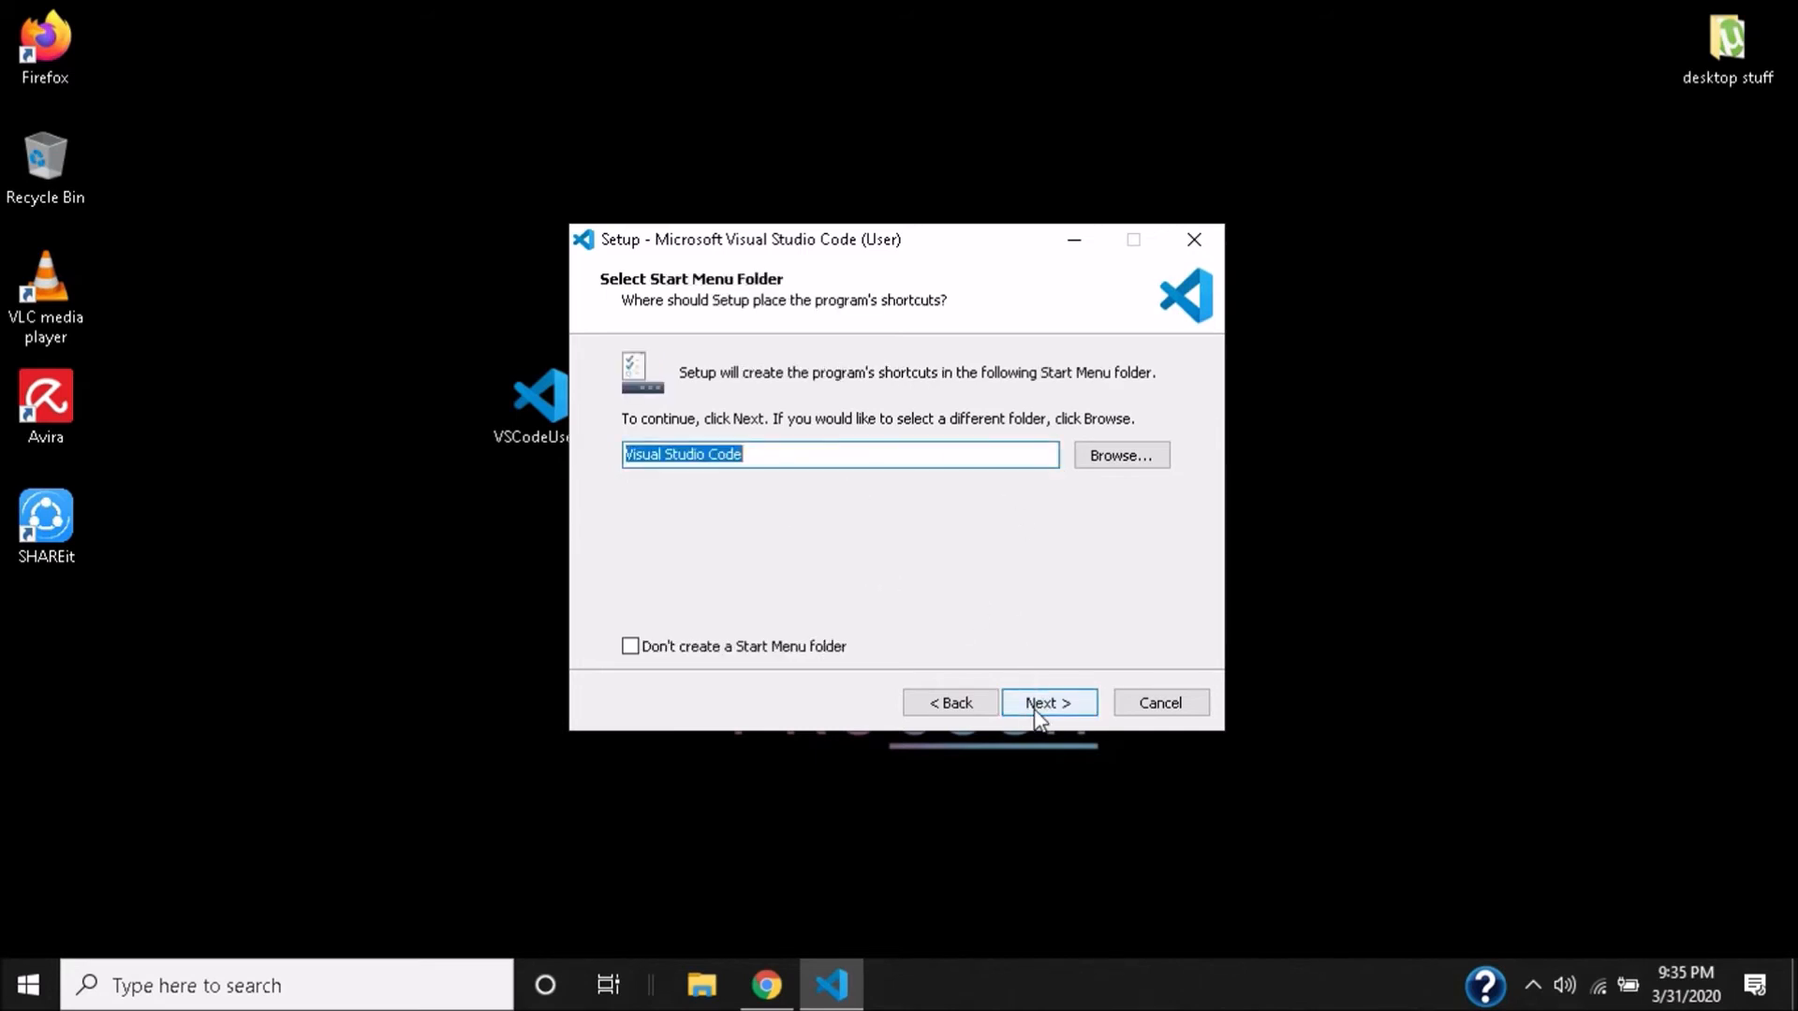
{"action": "left_click", "coordinate": [1040, 717]}
{"action": "left_click", "coordinate": [725, 446]}
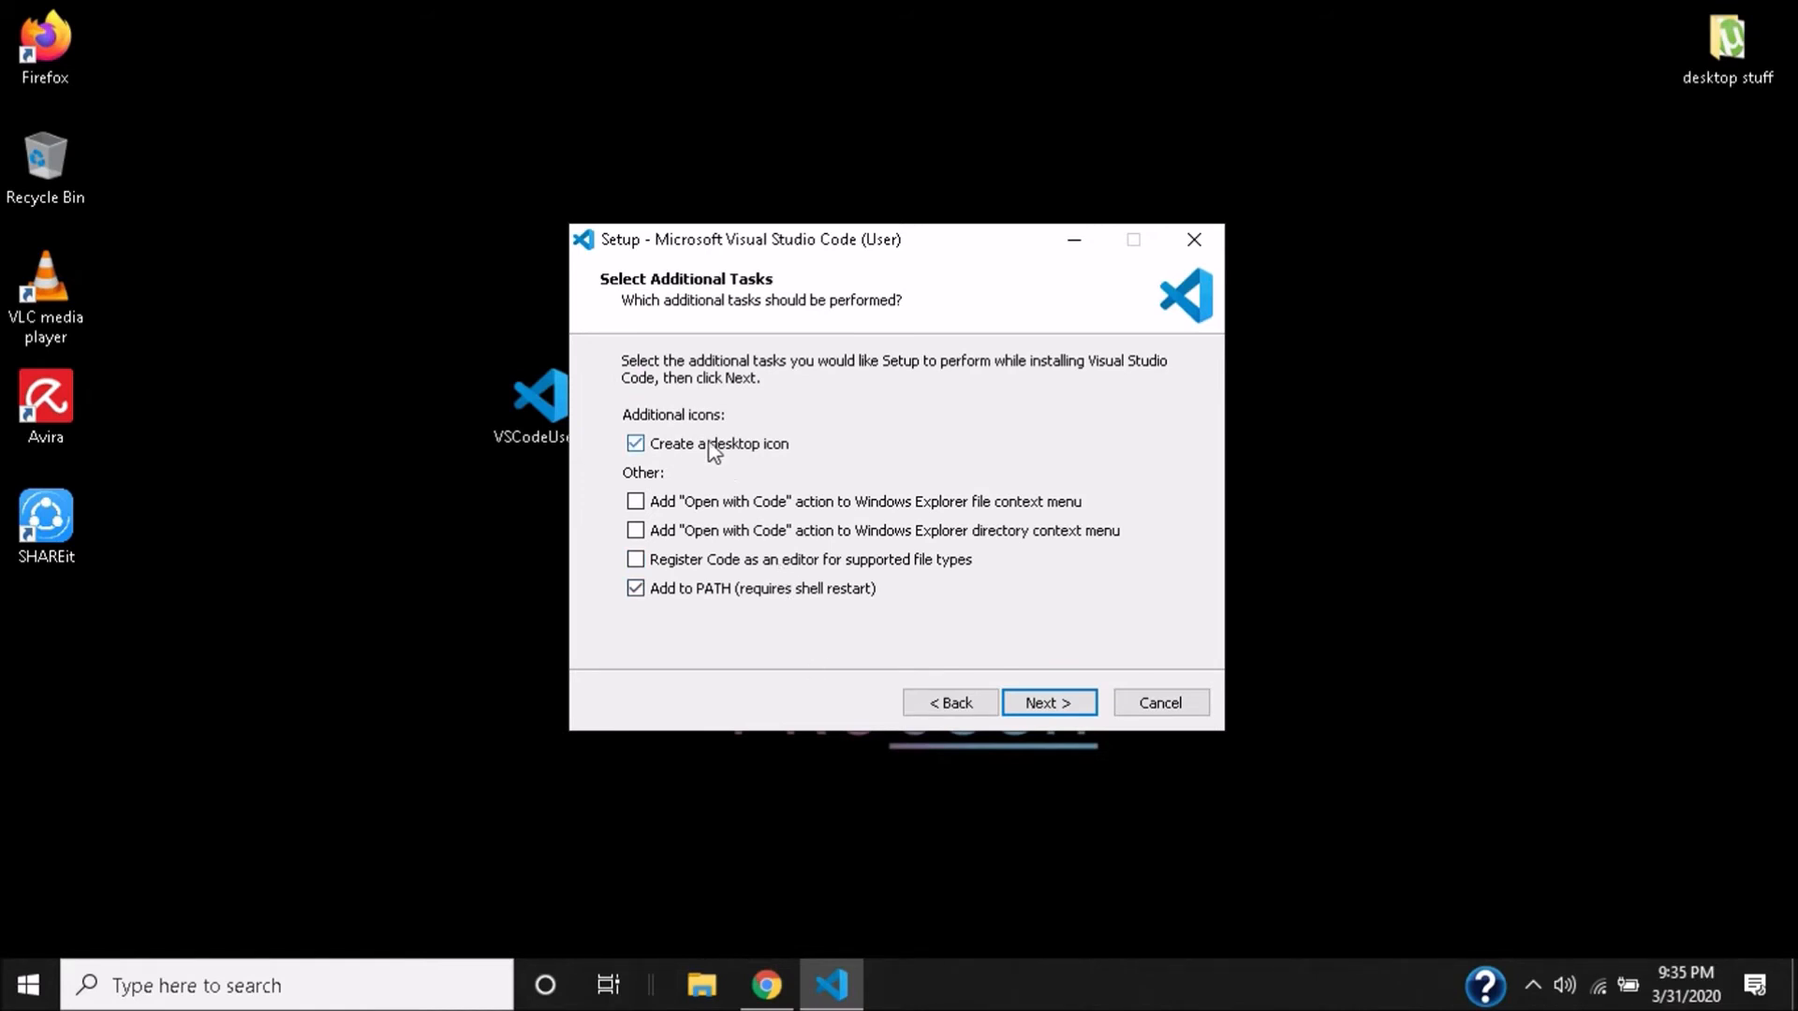
{"action": "left_click", "coordinate": [1049, 704]}
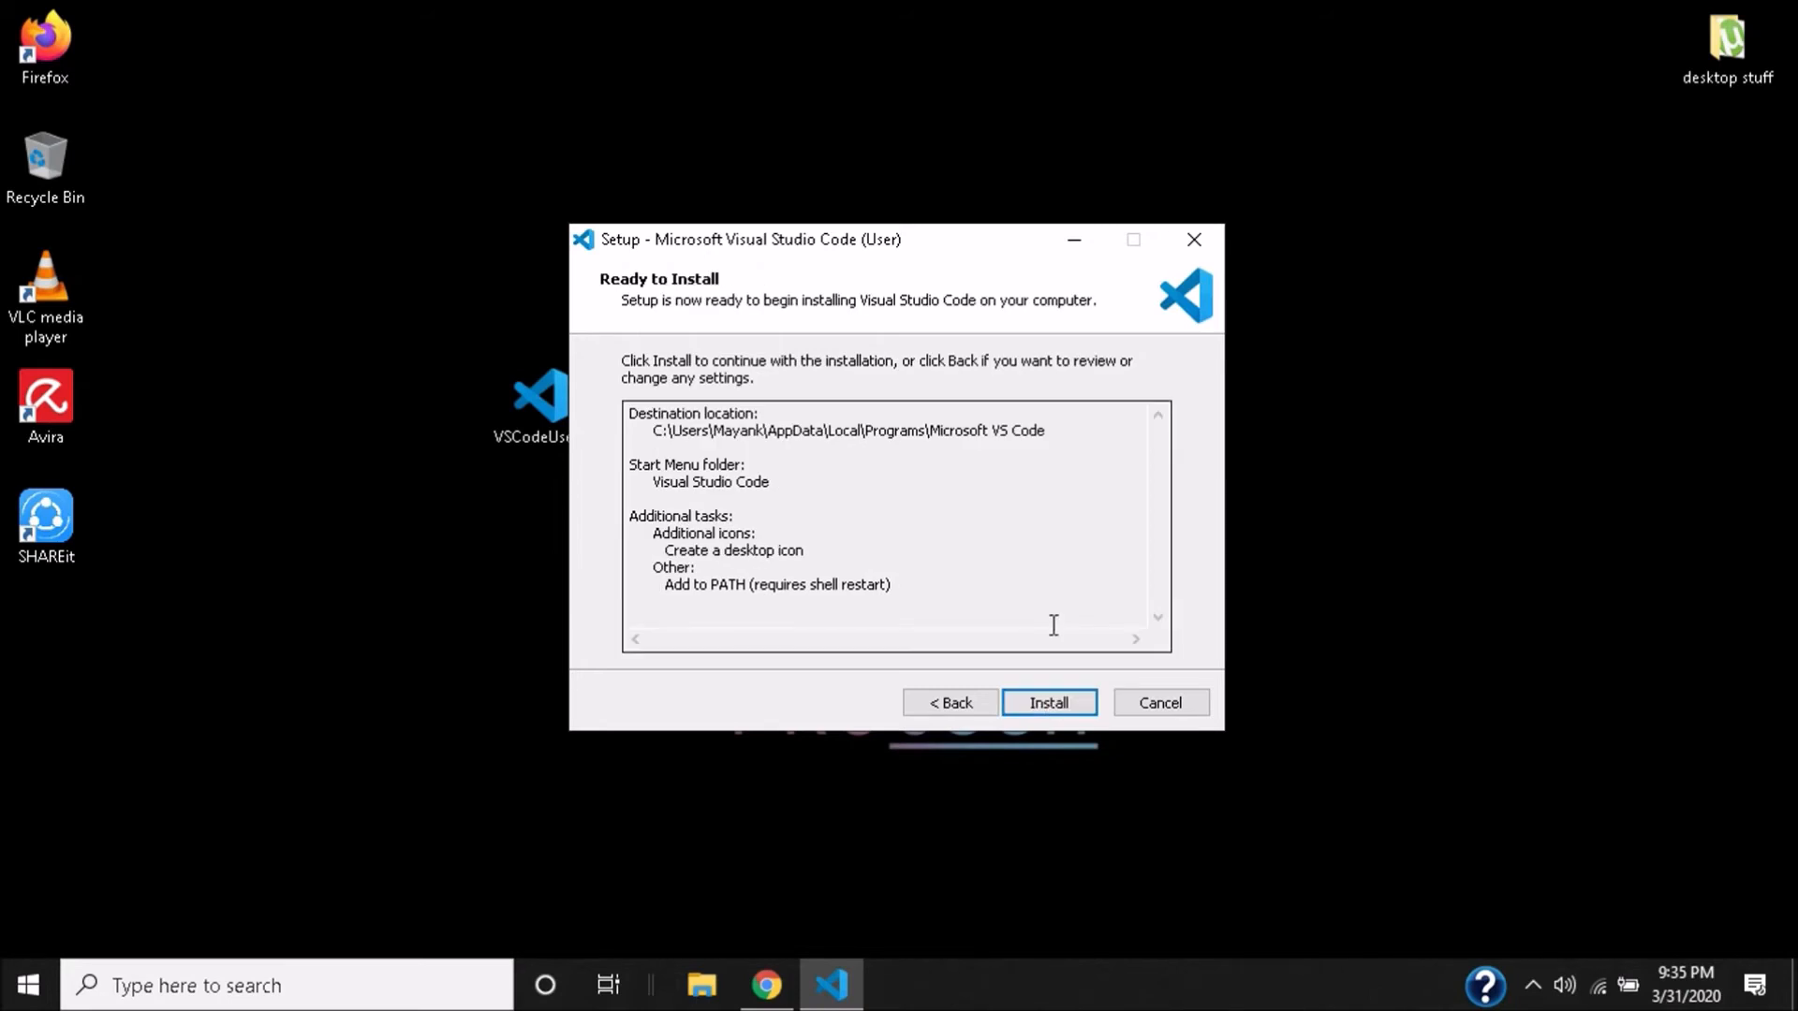
{"action": "left_click", "coordinate": [1050, 705]}
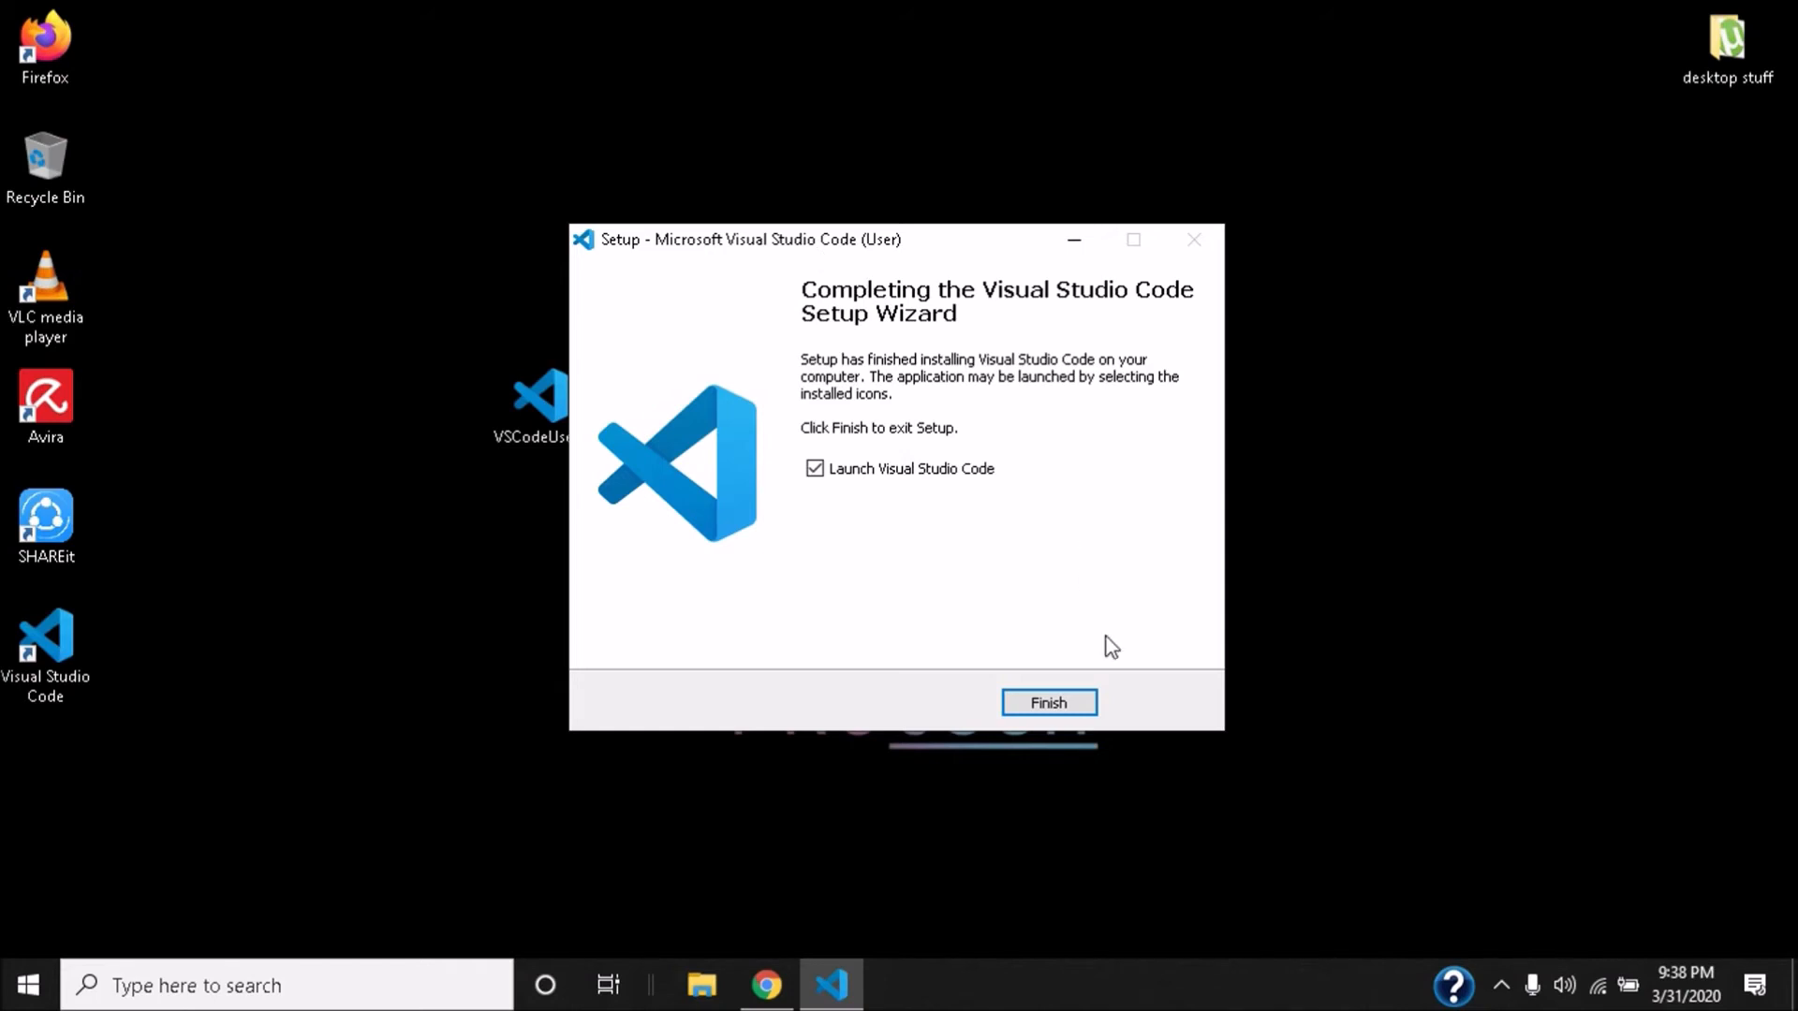
Step: Finish the setup wizard with Launch Visual Studio Code enabled and maximize the editor window
{"action": "left_click", "coordinate": [1049, 703]}
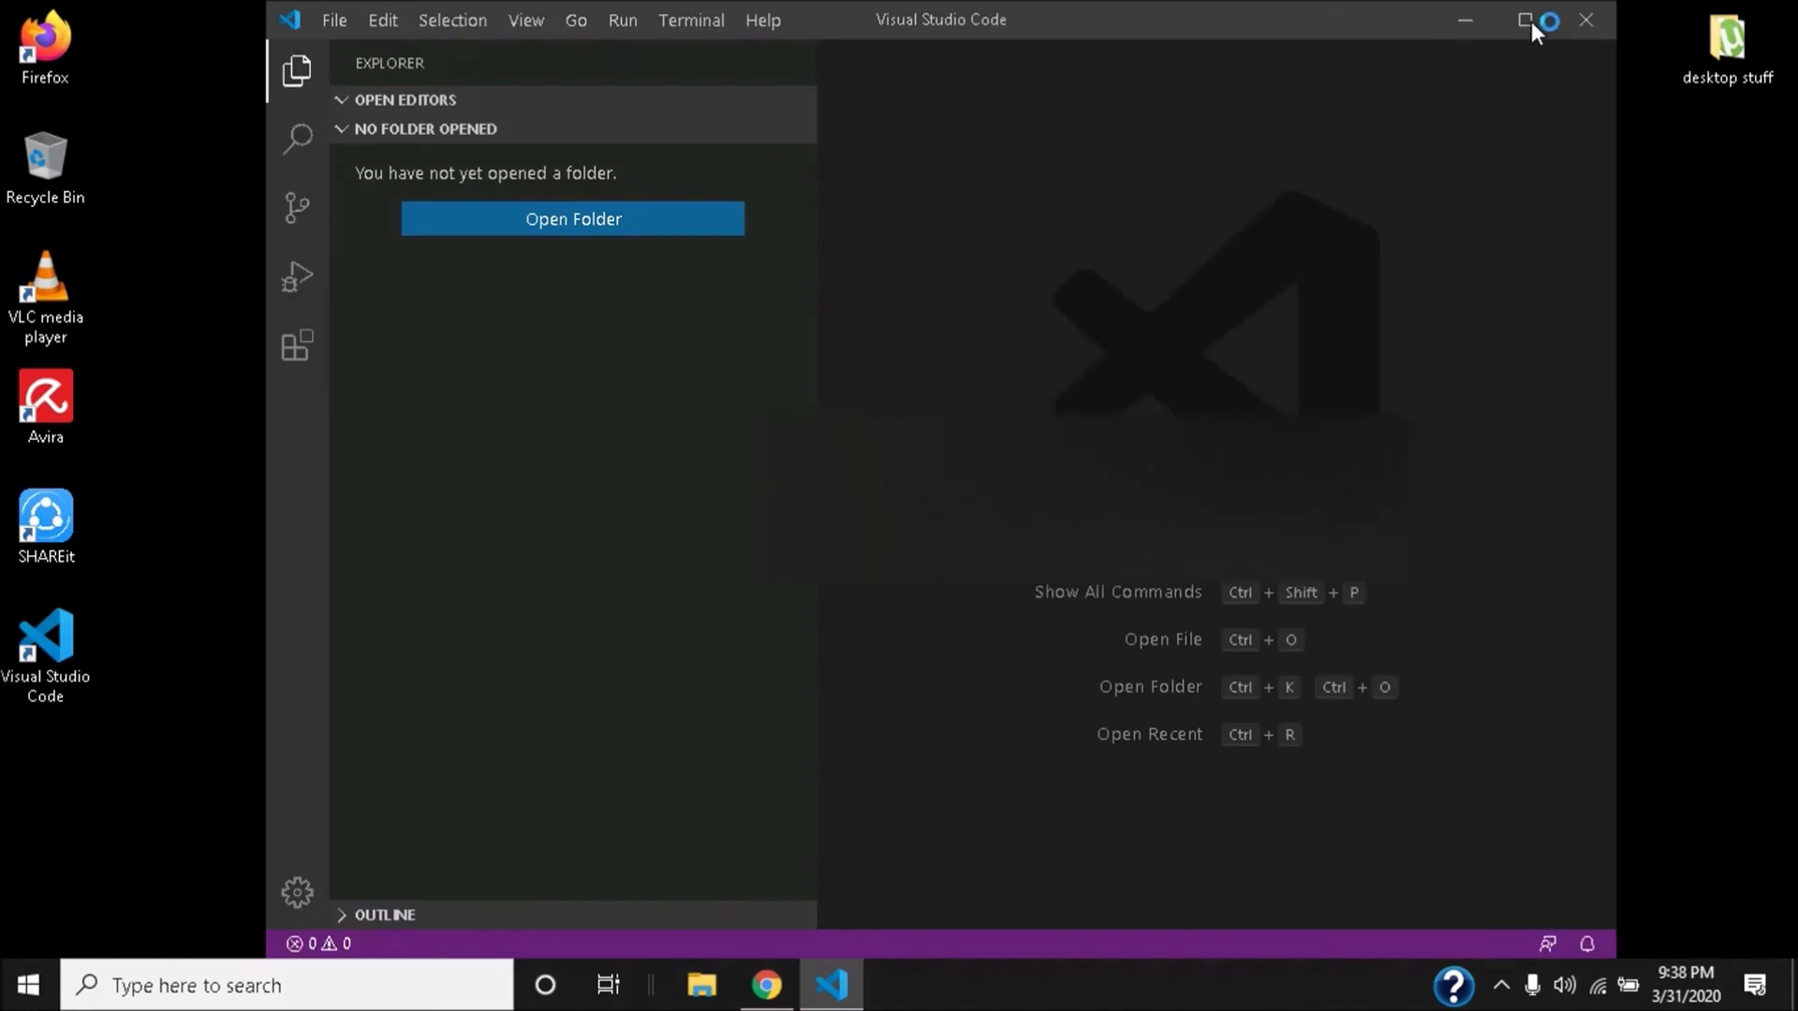
{"action": "left_click", "coordinate": [1529, 19]}
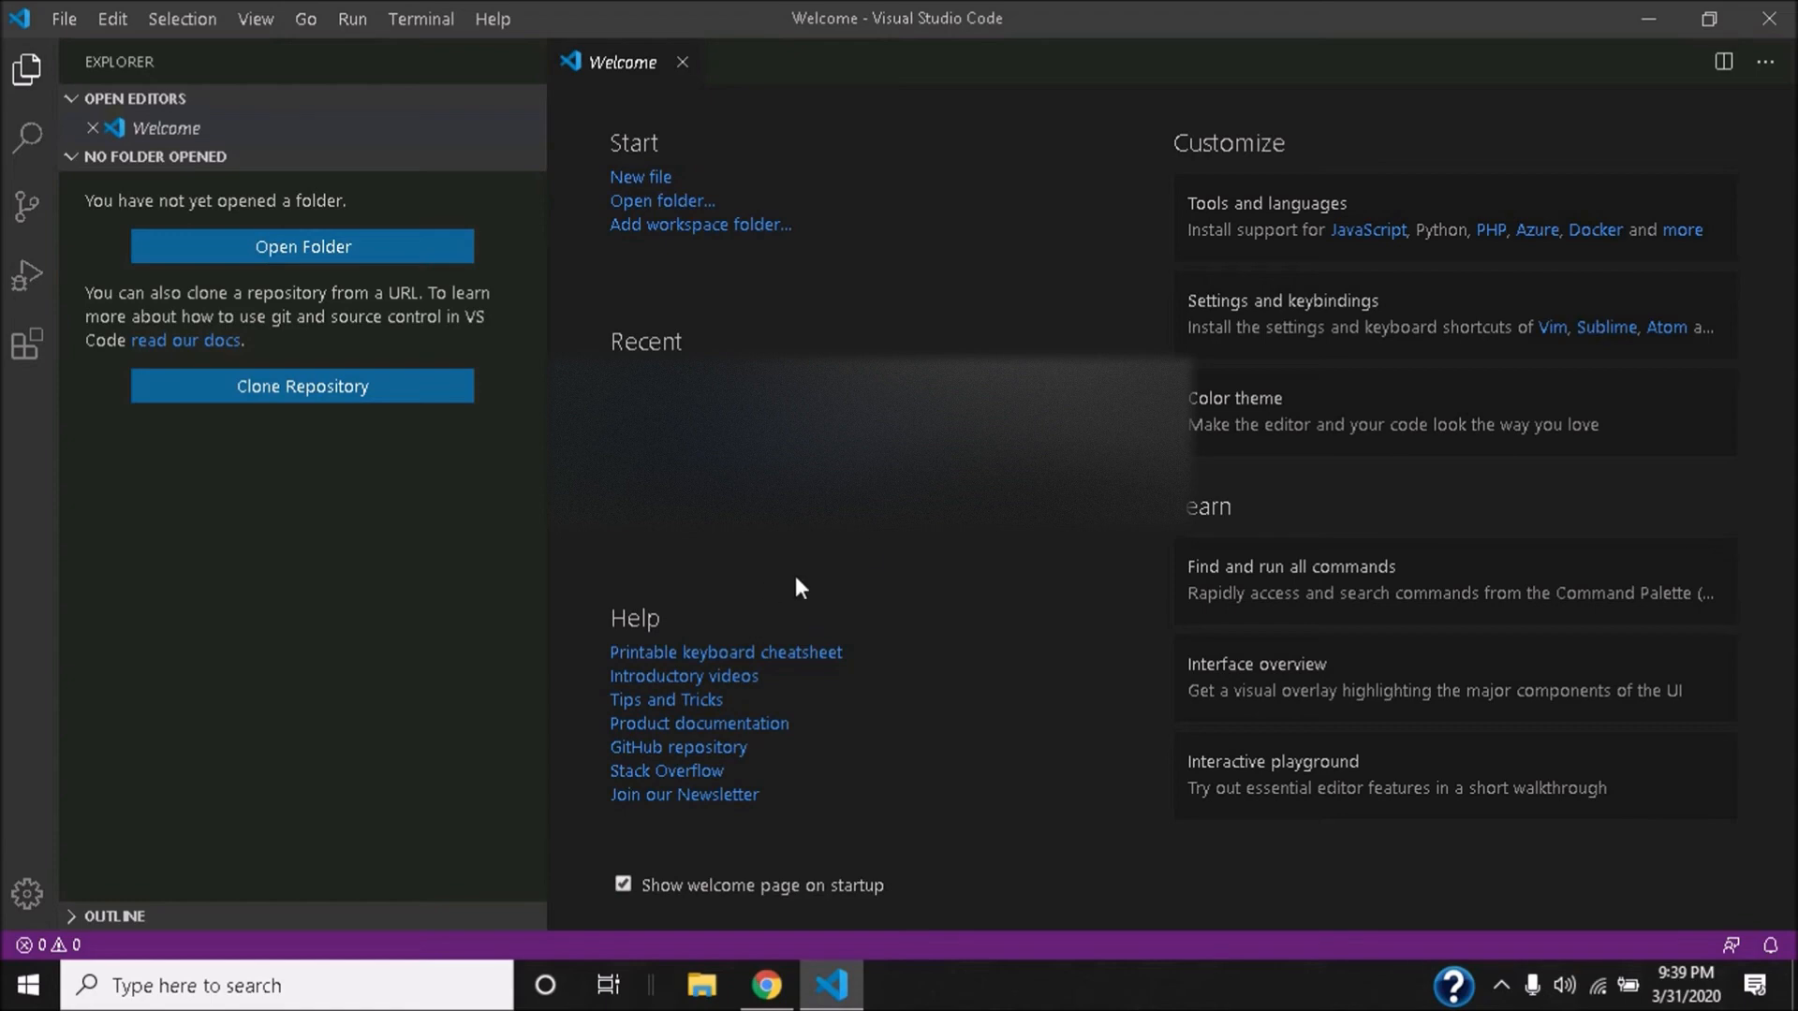
Step: Look through the list of enabled extensions in Visual Studio Code
{"action": "left_click", "coordinate": [28, 352]}
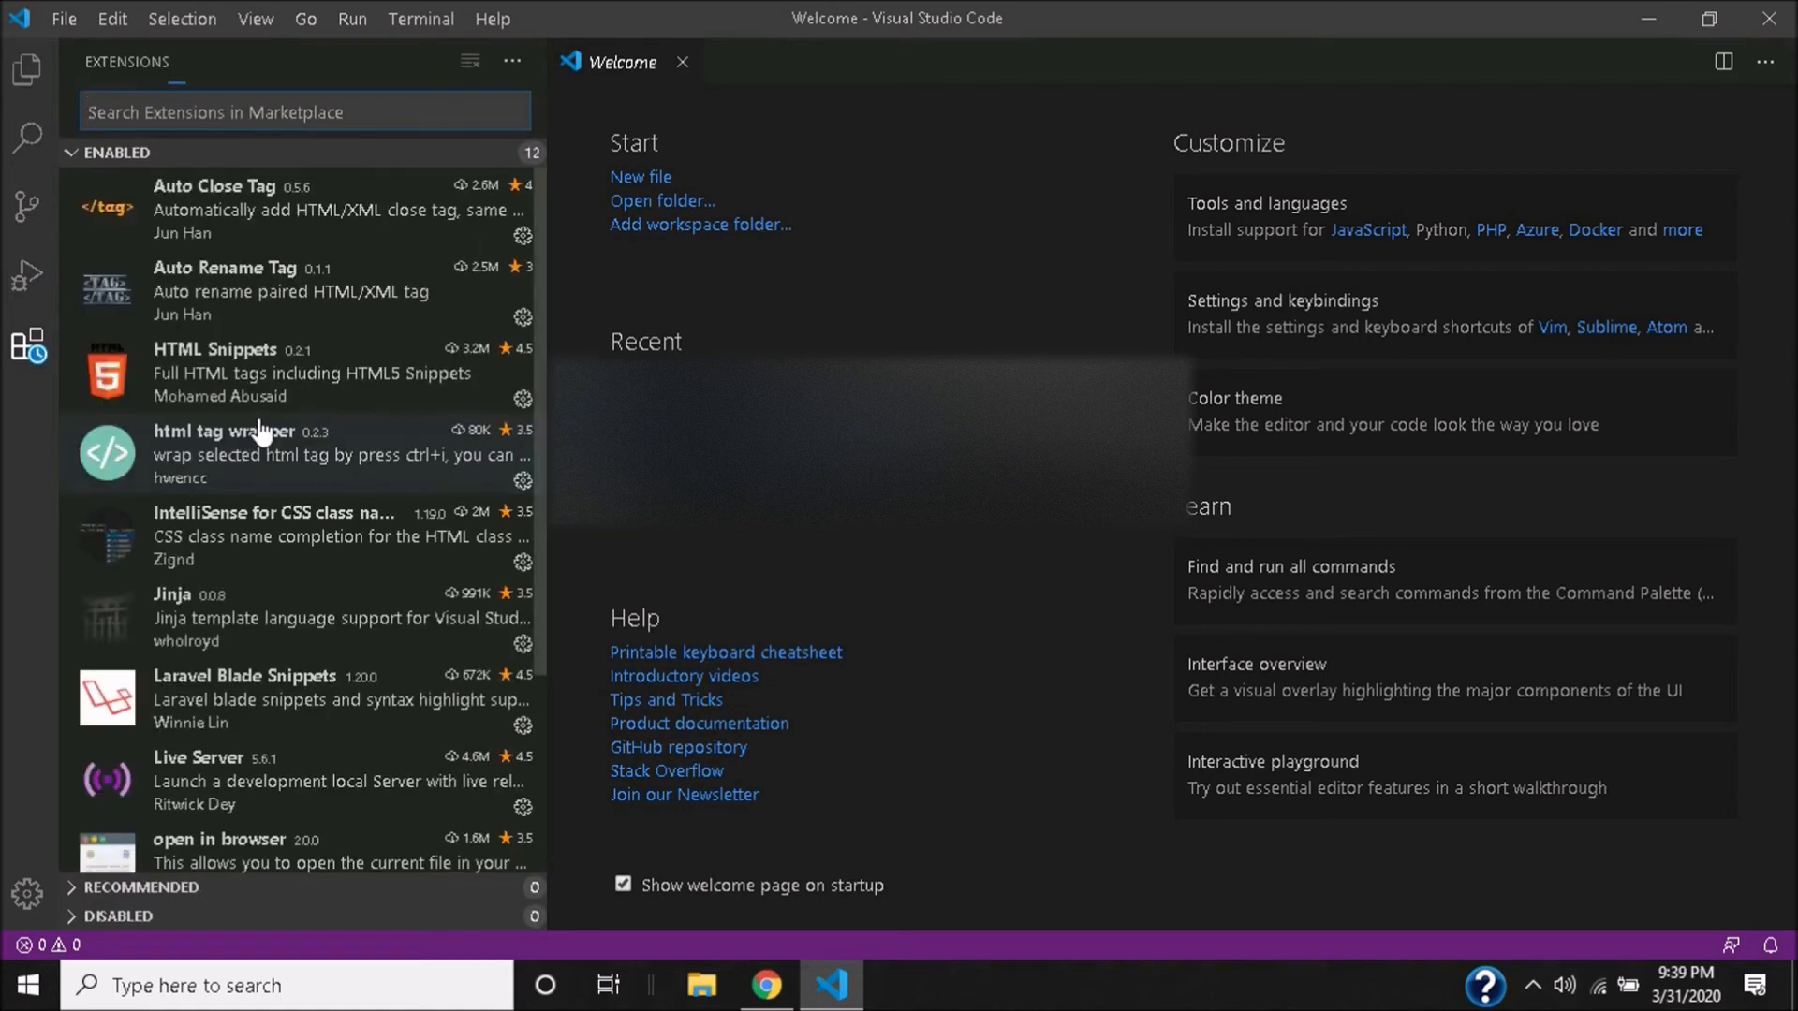
{"action": "scroll", "coordinate": [323, 370], "scroll_direction": "down", "scroll_amount": 4}
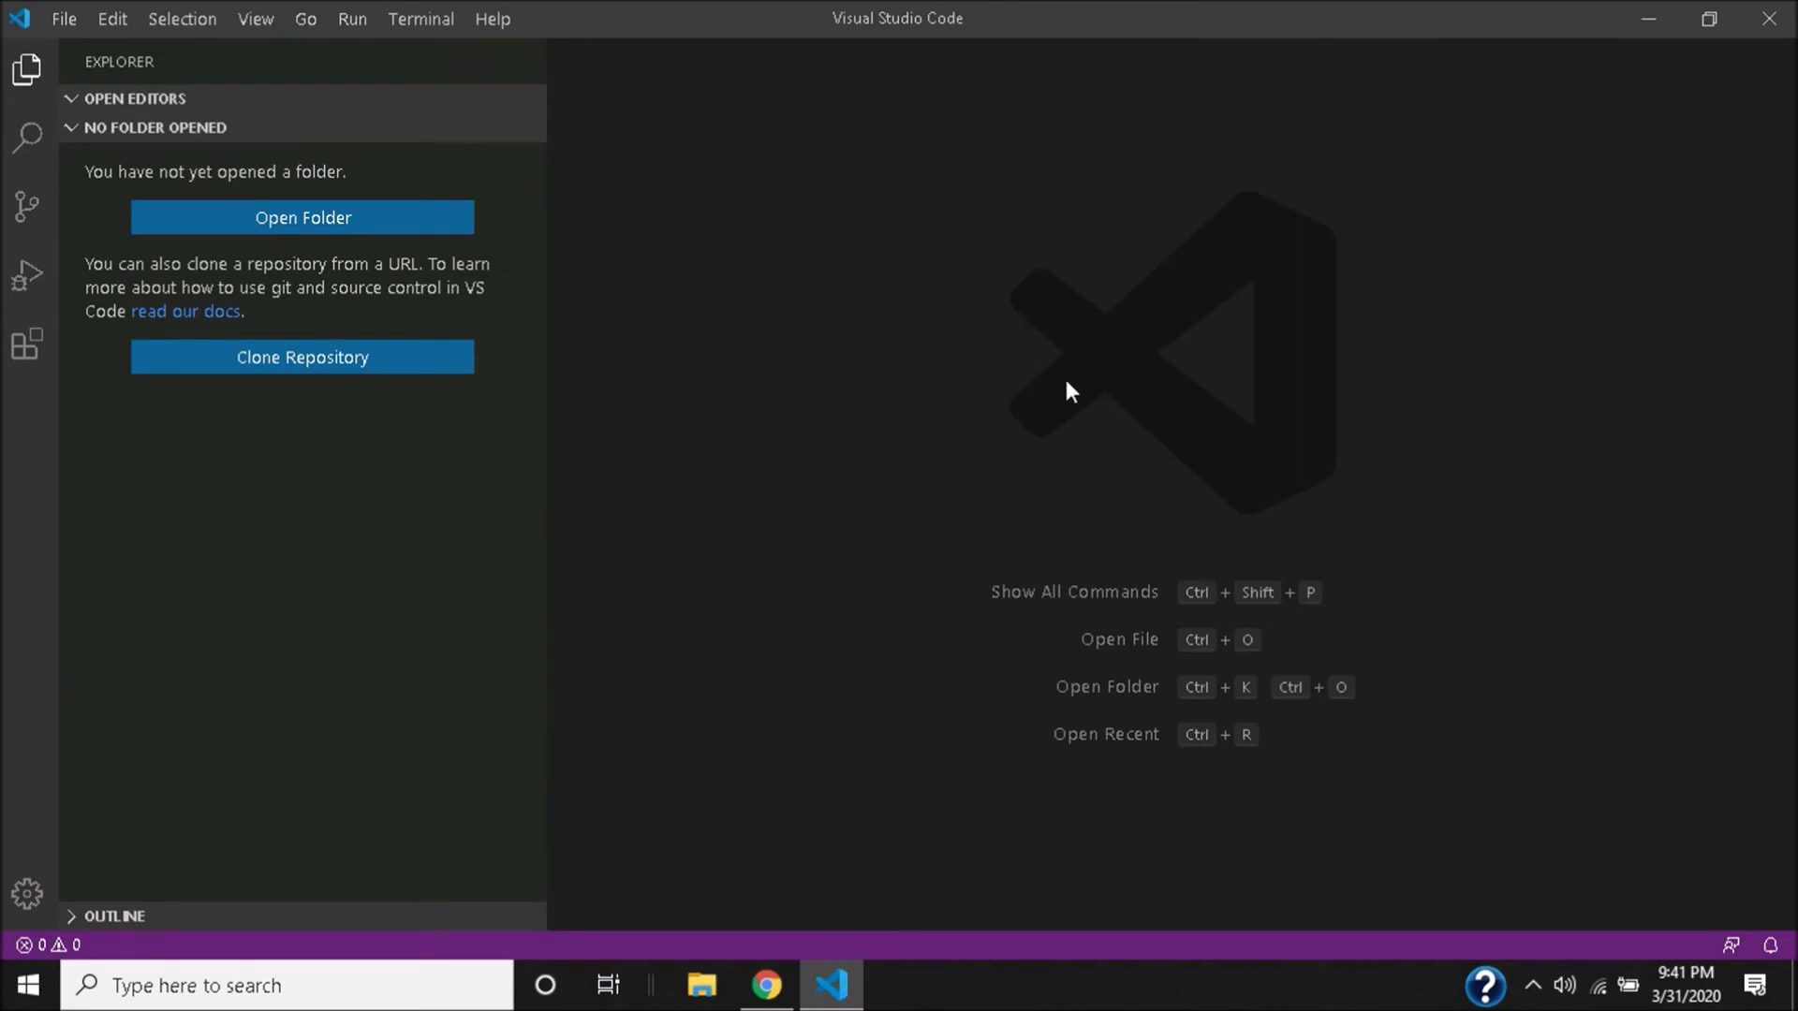
Step: Switch the editor's color theme to Light (Visual Studio)
{"action": "left_click", "coordinate": [65, 21]}
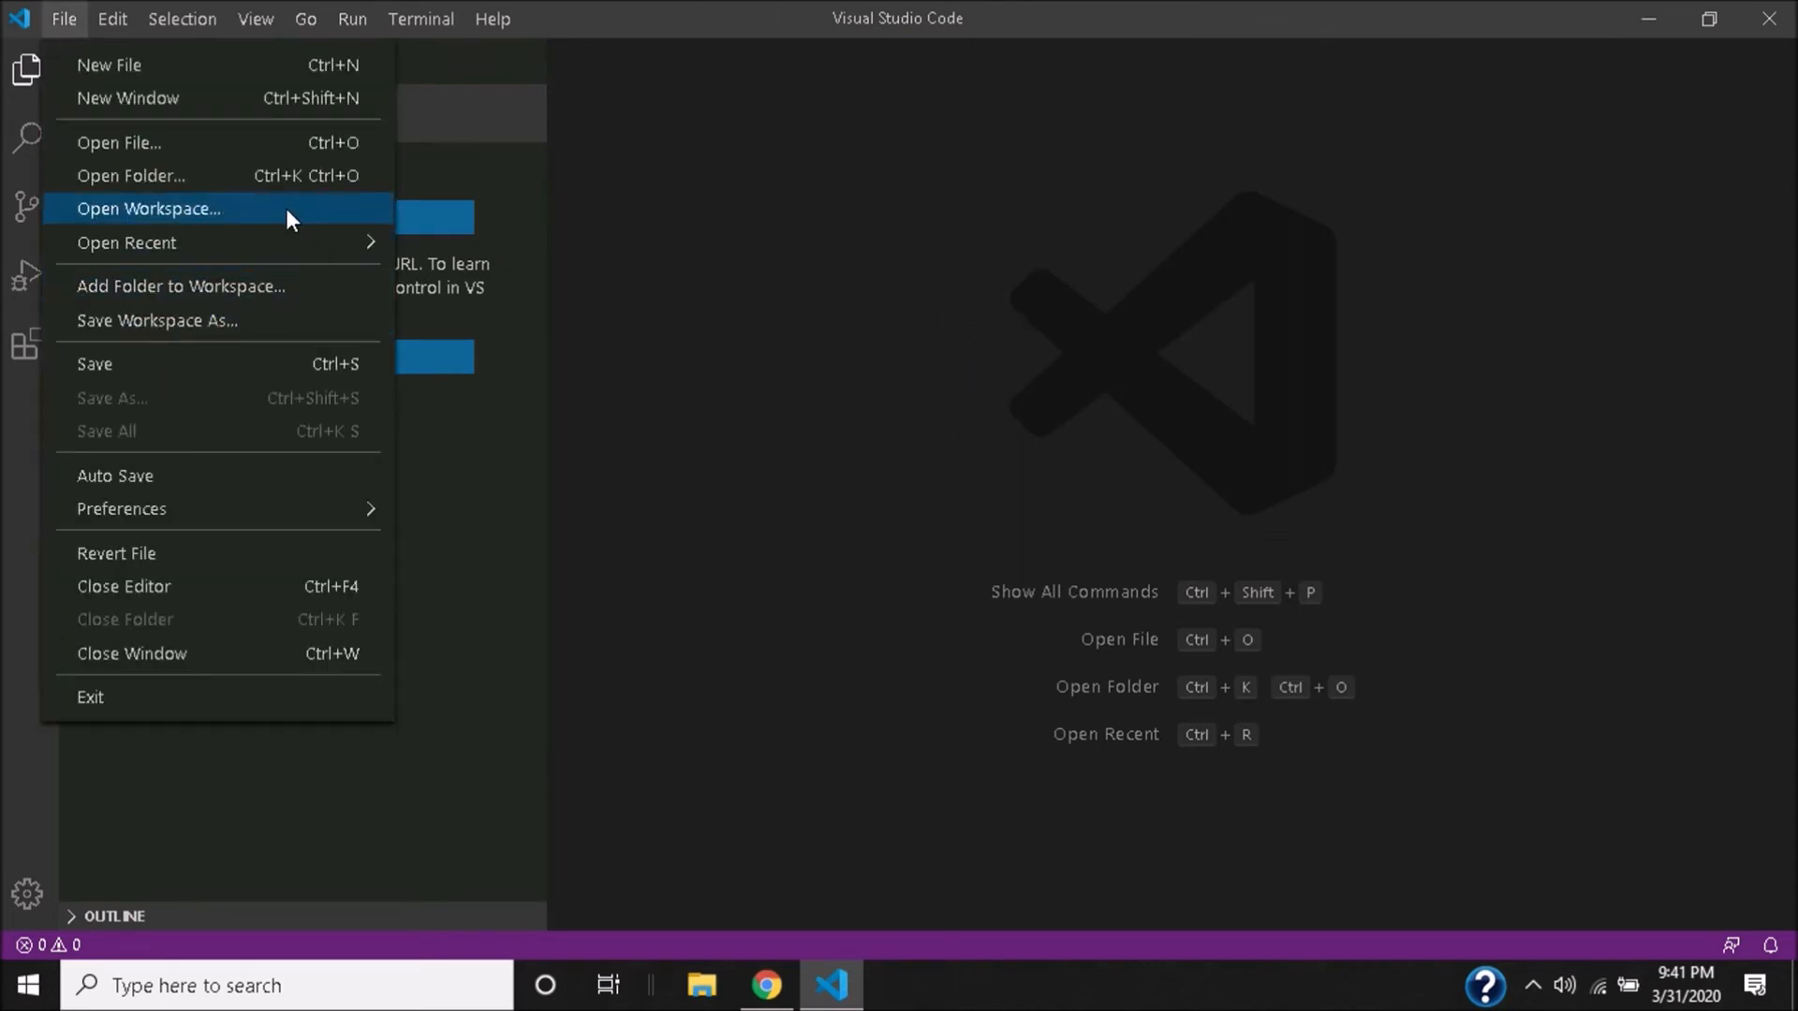
{"action": "mouse_move", "coordinate": [296, 512]}
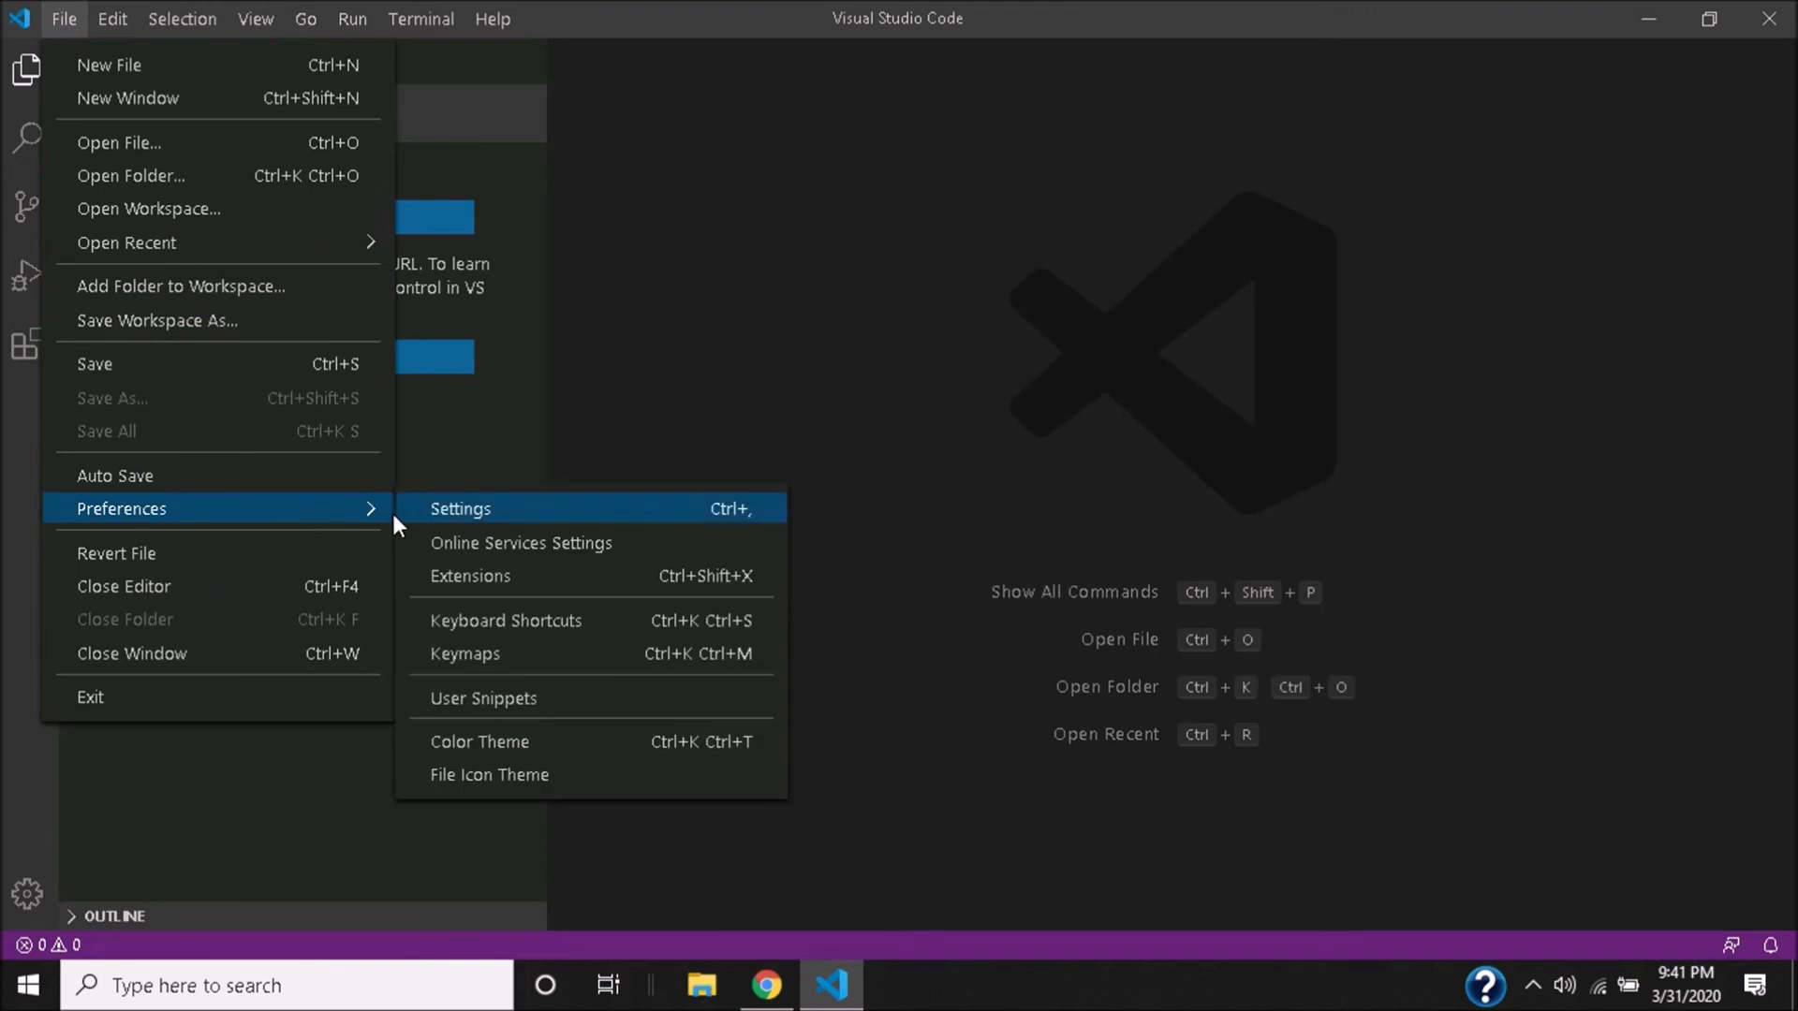
{"action": "left_click", "coordinate": [756, 345]}
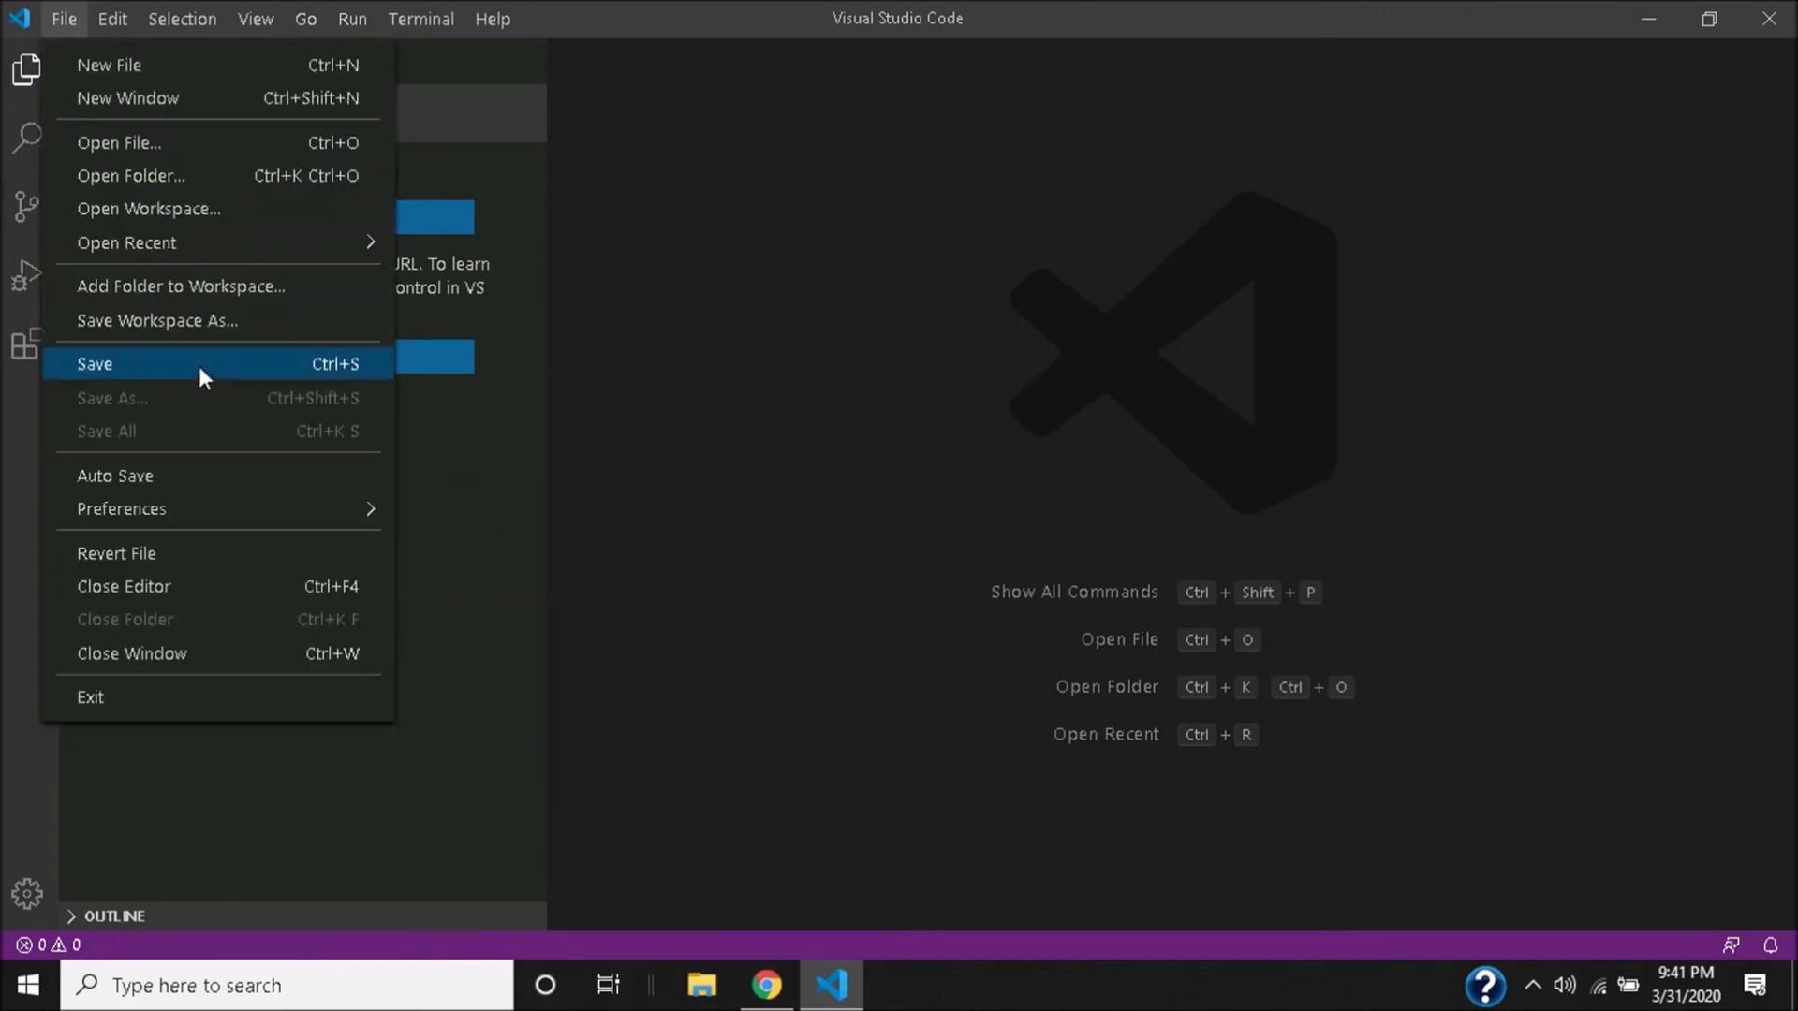
{"action": "mouse_move", "coordinate": [233, 503]}
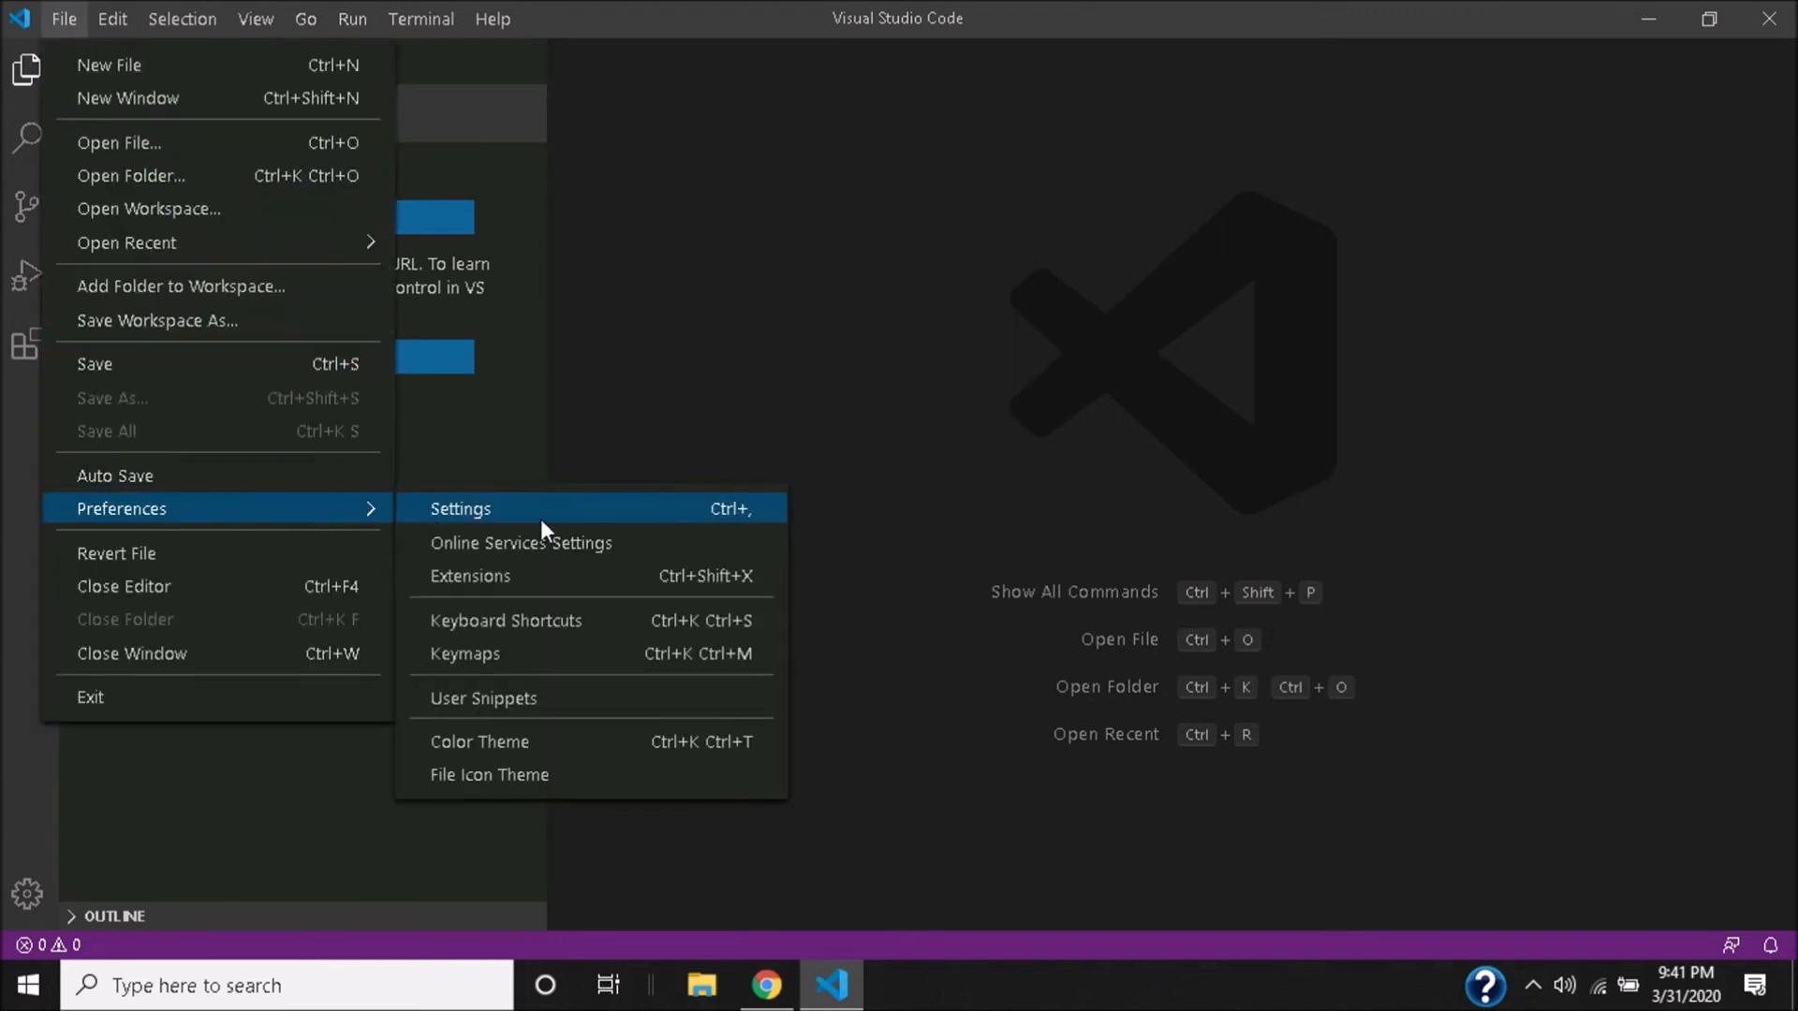
{"action": "left_click", "coordinate": [587, 736]}
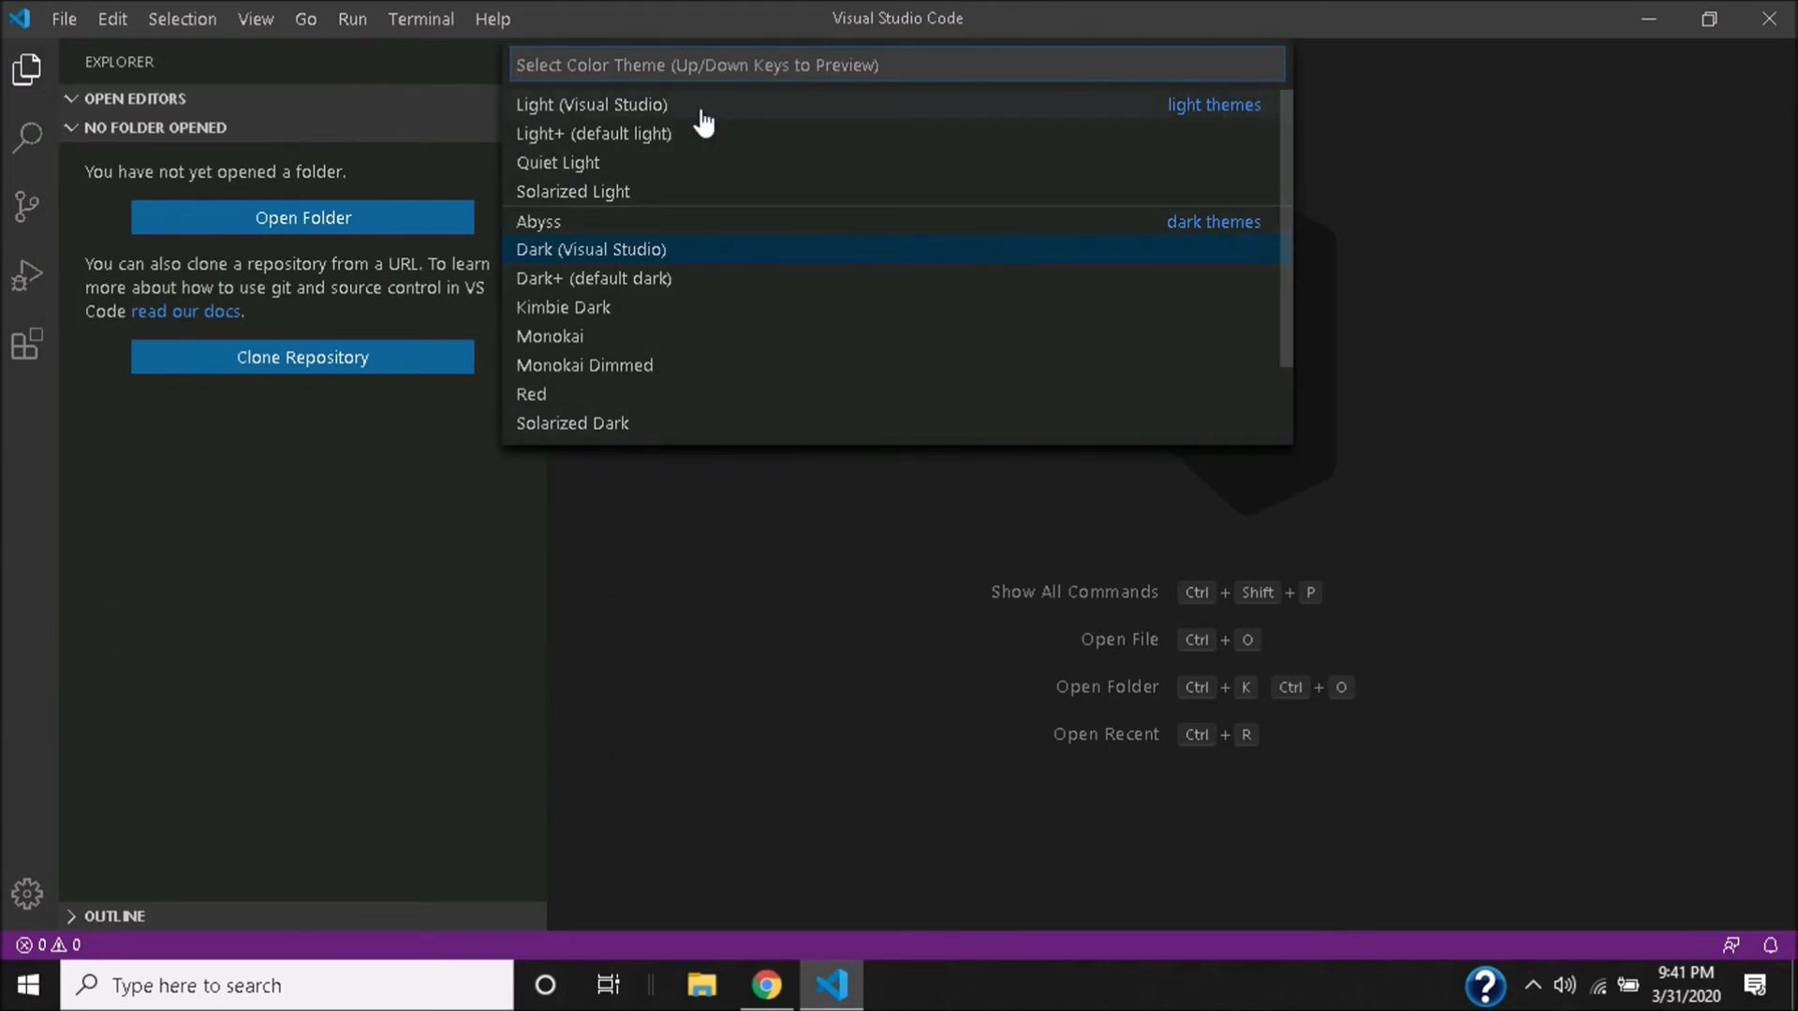
{"action": "left_click", "coordinate": [744, 107]}
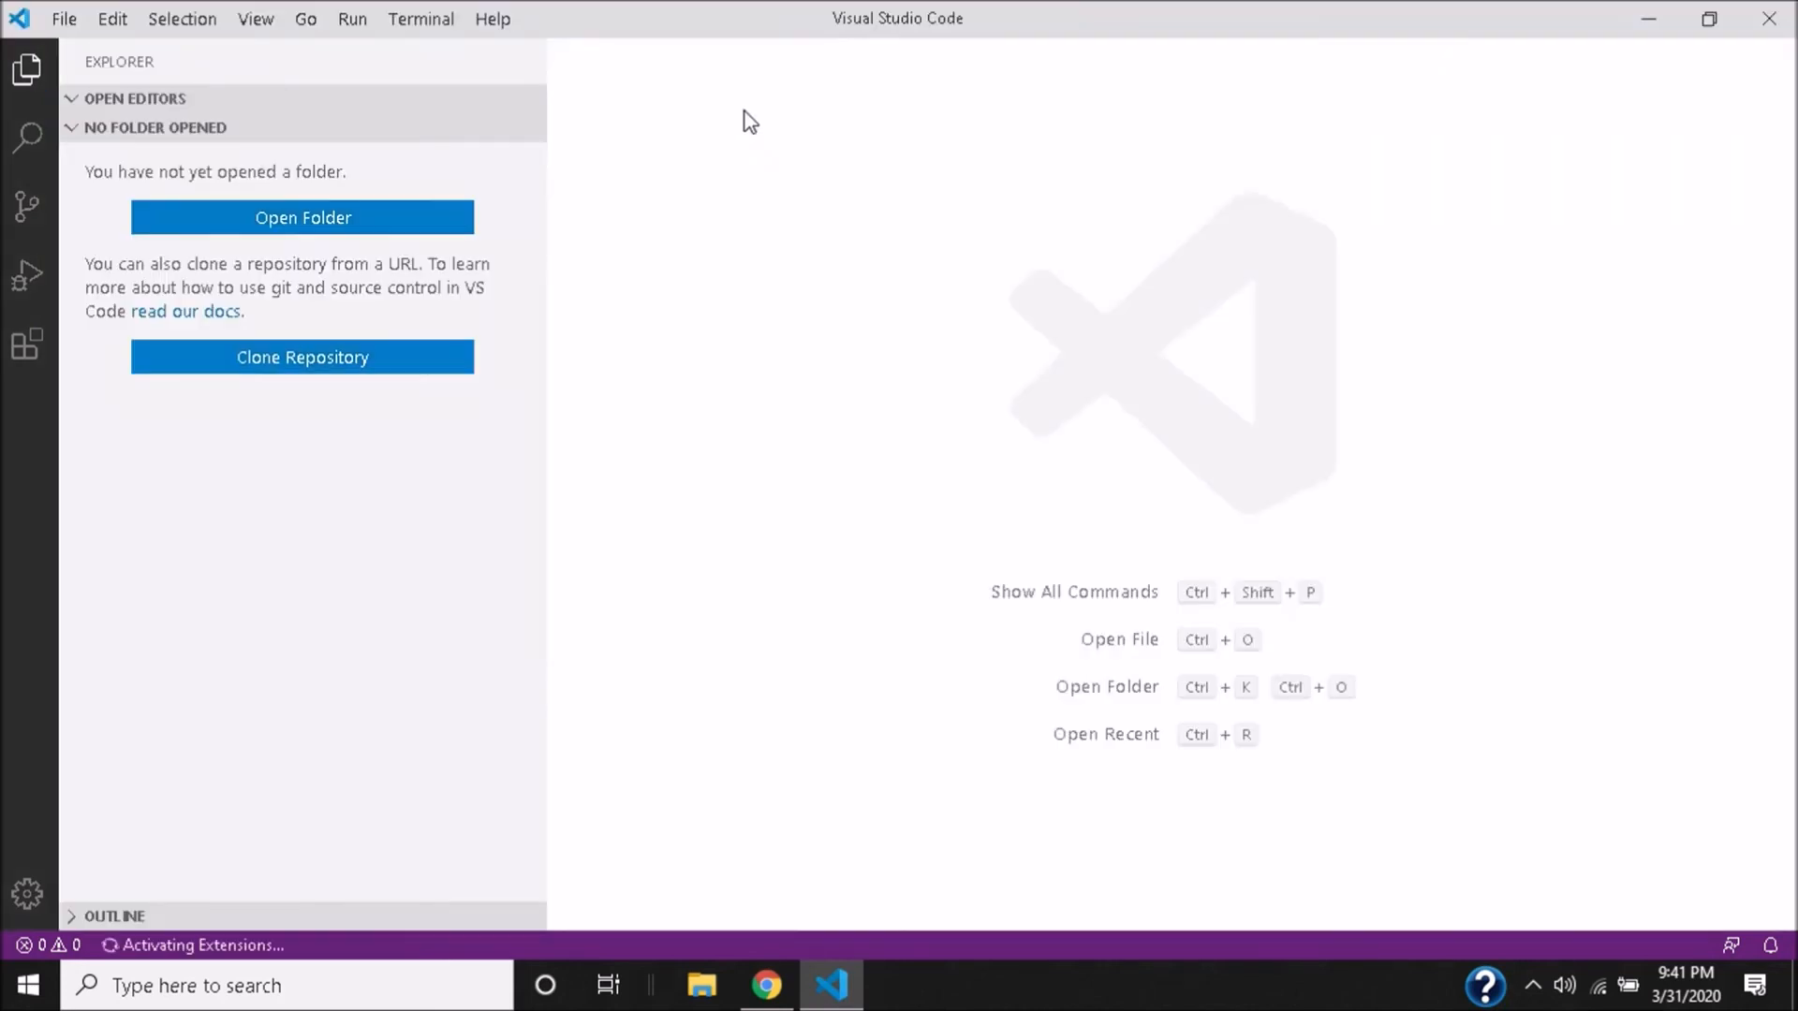
Step: Set the color theme back to Dark (Visual Studio)
{"action": "left_click", "coordinate": [63, 19]}
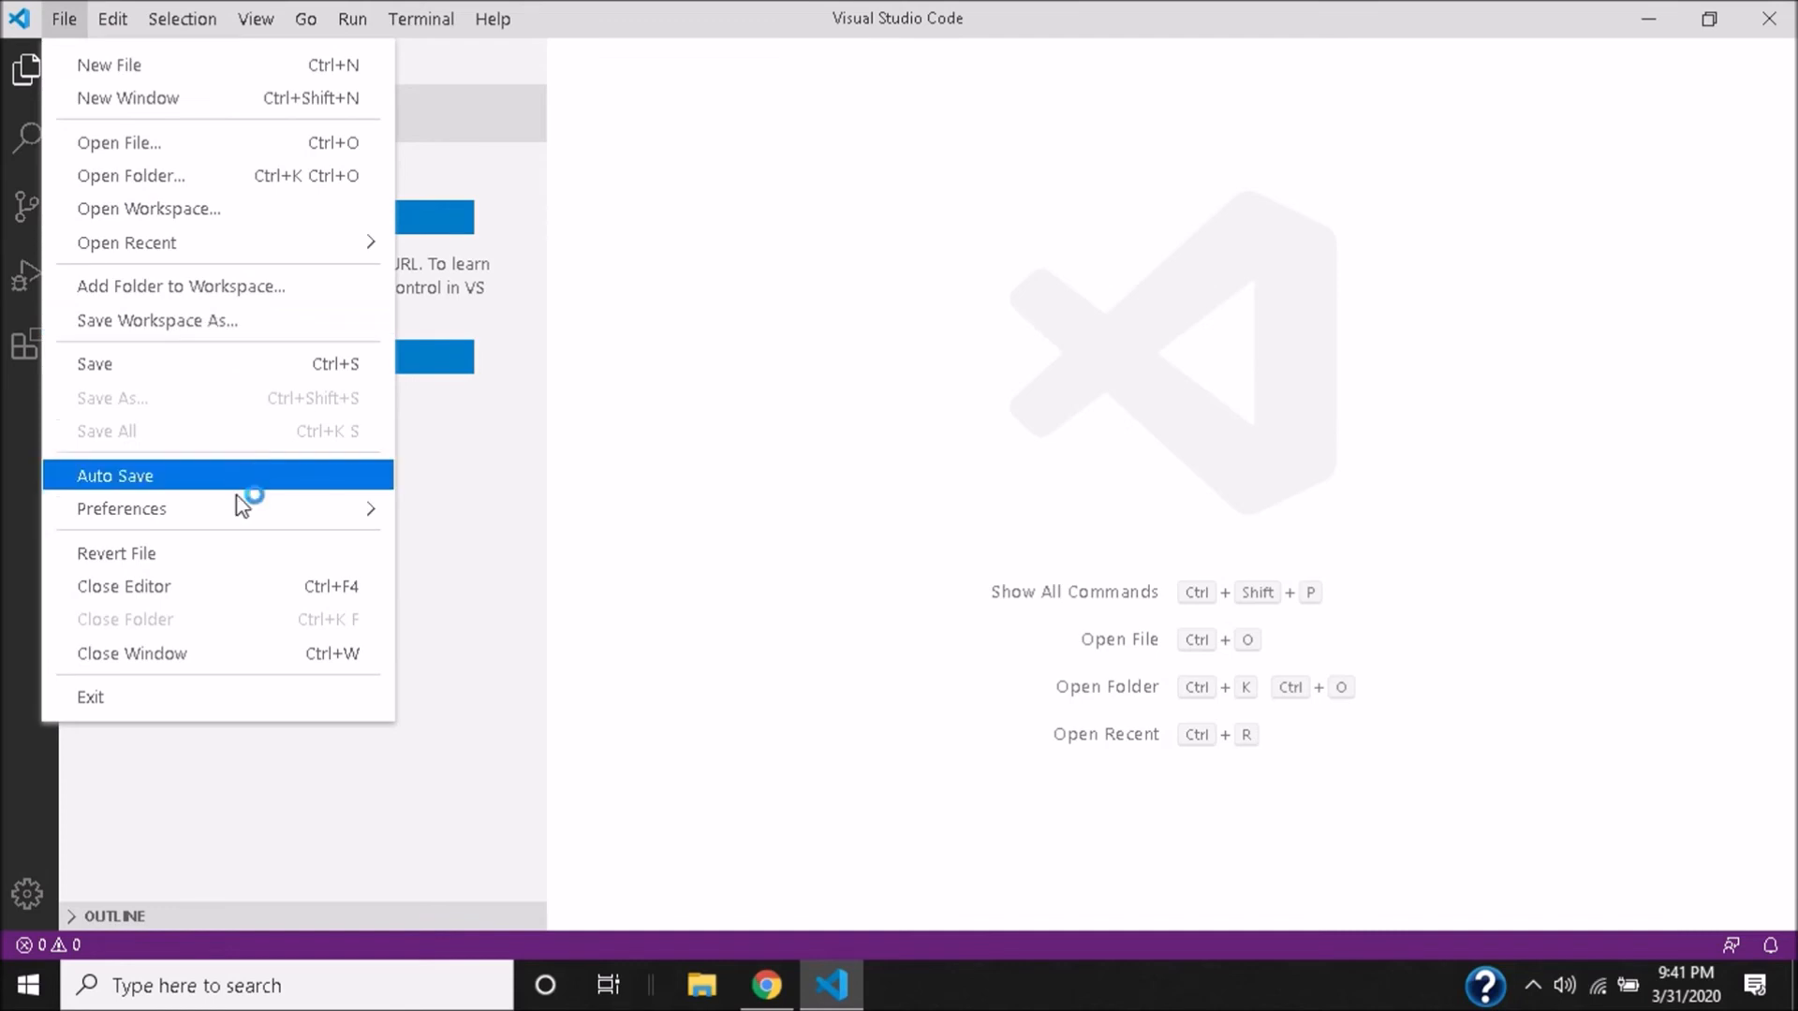
{"action": "mouse_move", "coordinate": [250, 505]}
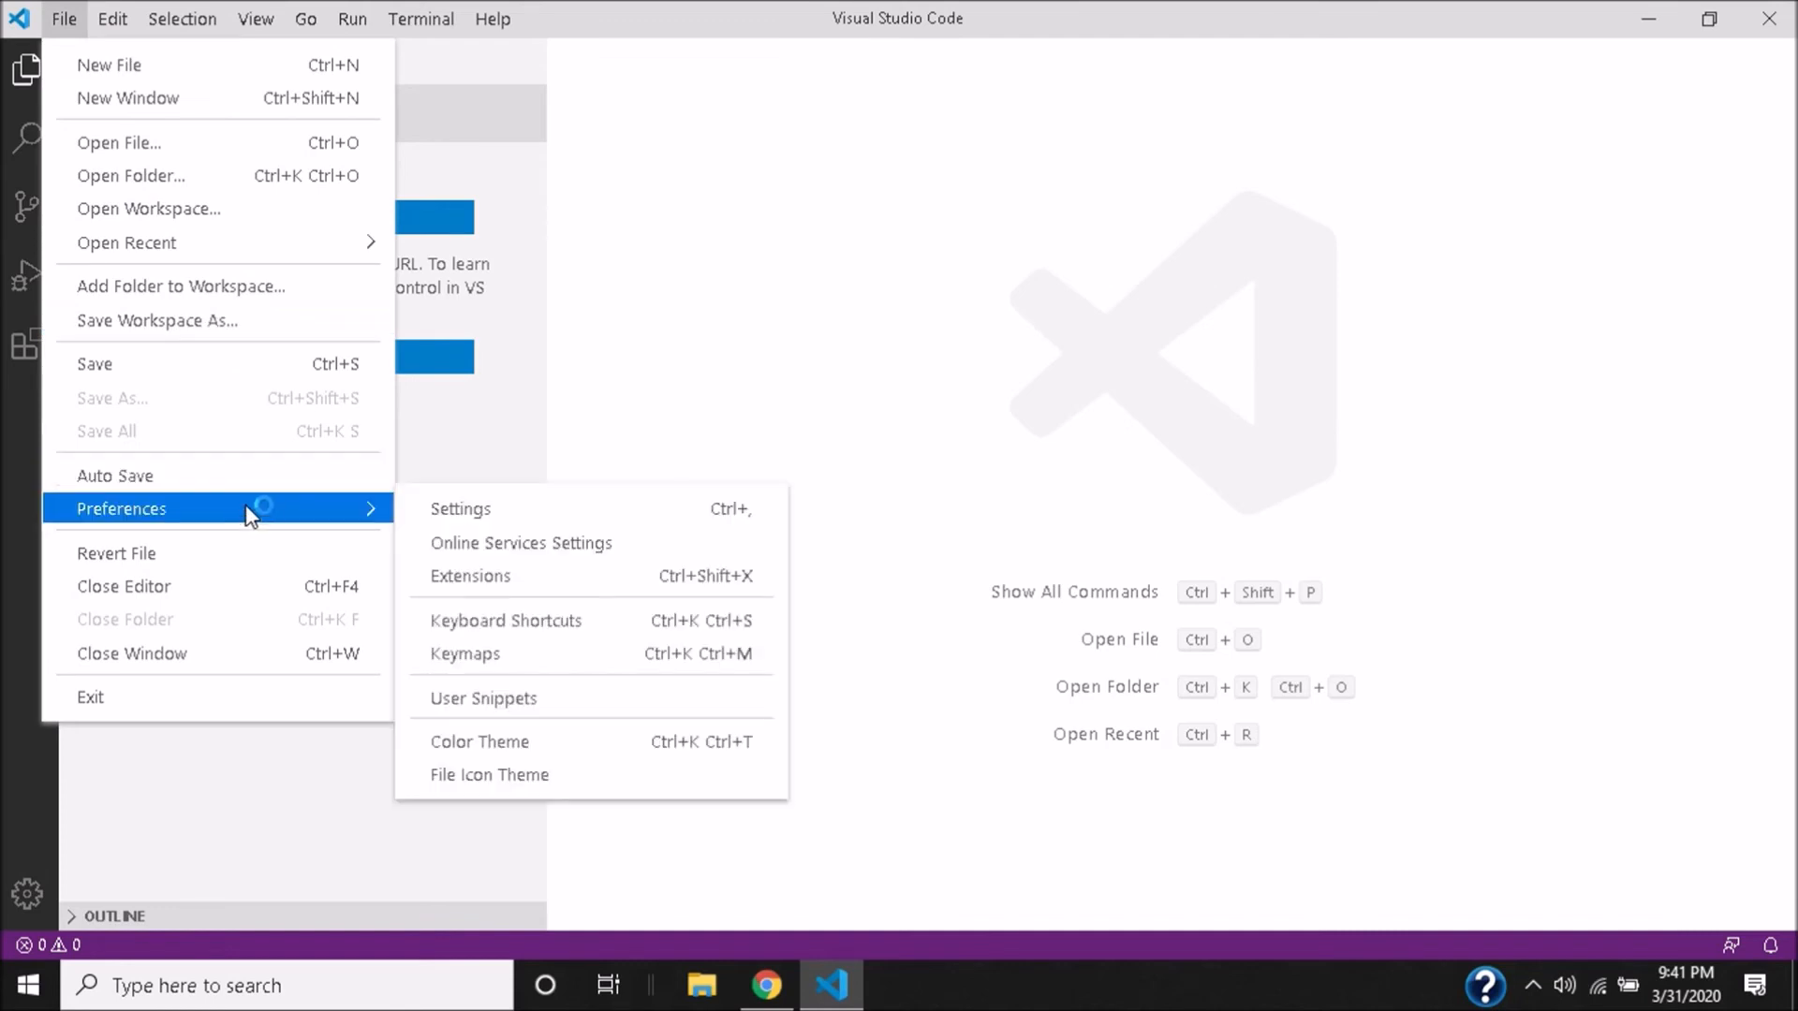
{"action": "left_click", "coordinate": [540, 738]}
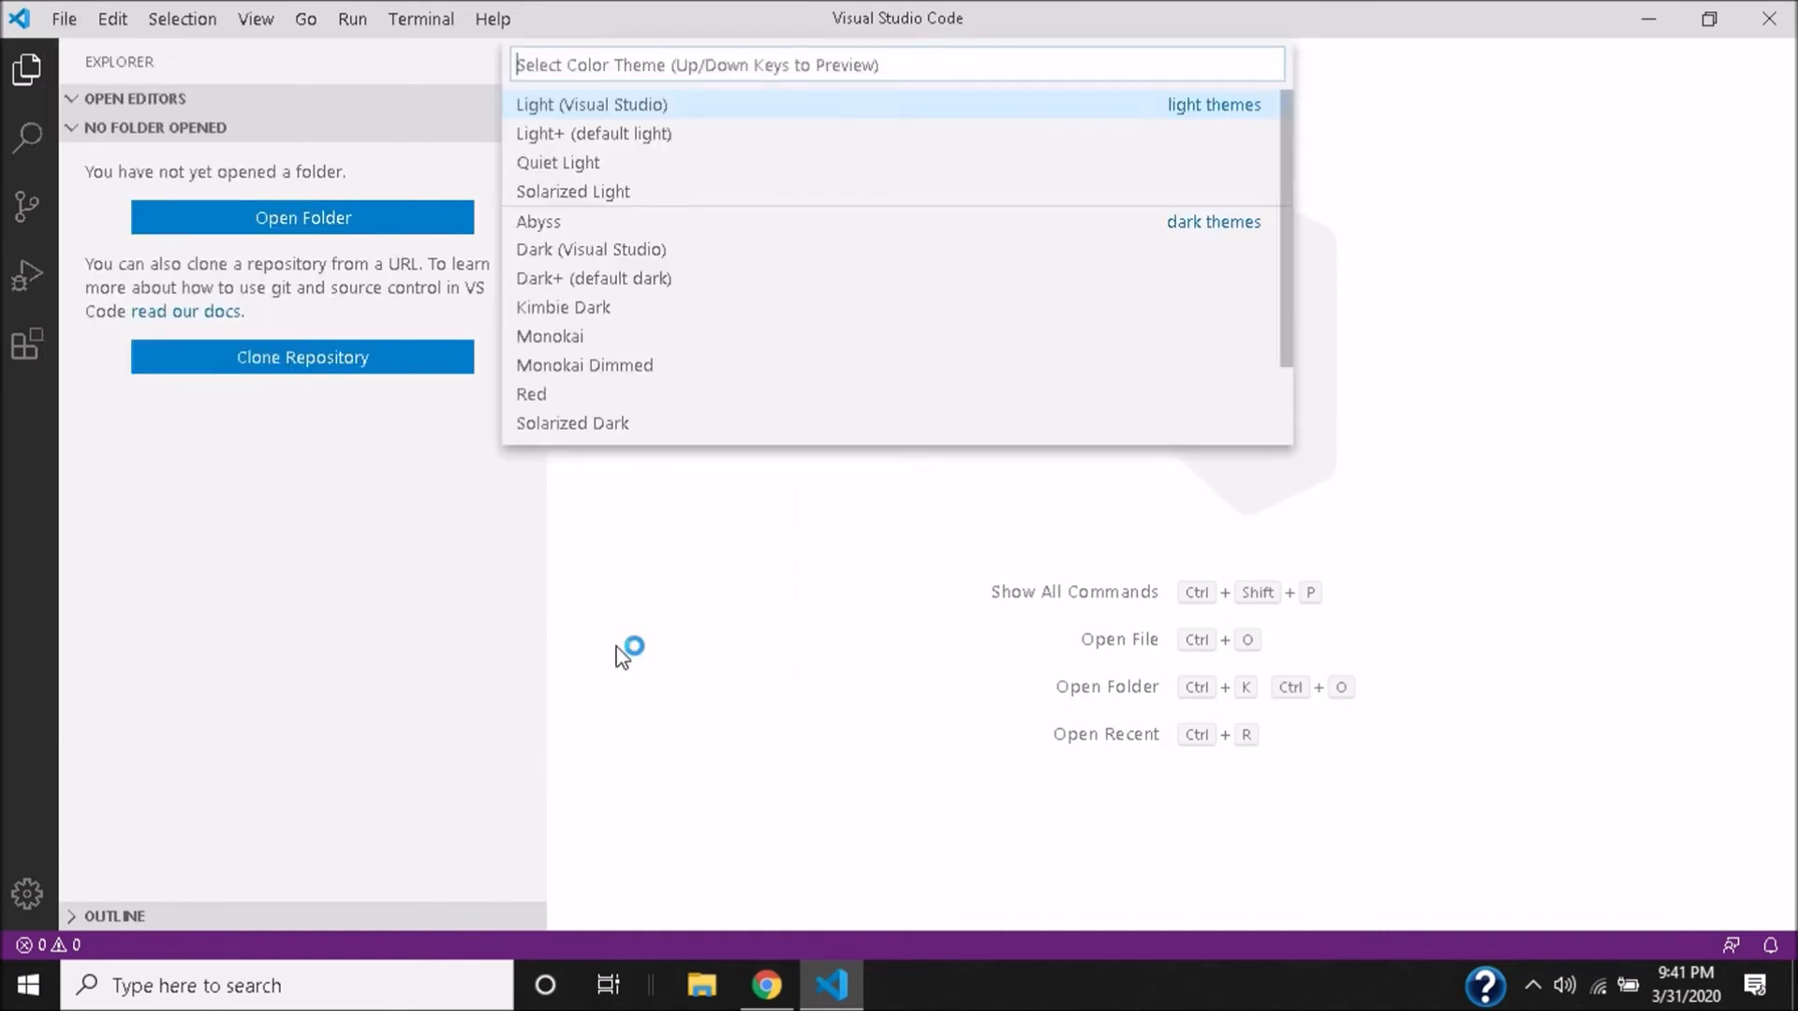
{"action": "left_click", "coordinate": [773, 251]}
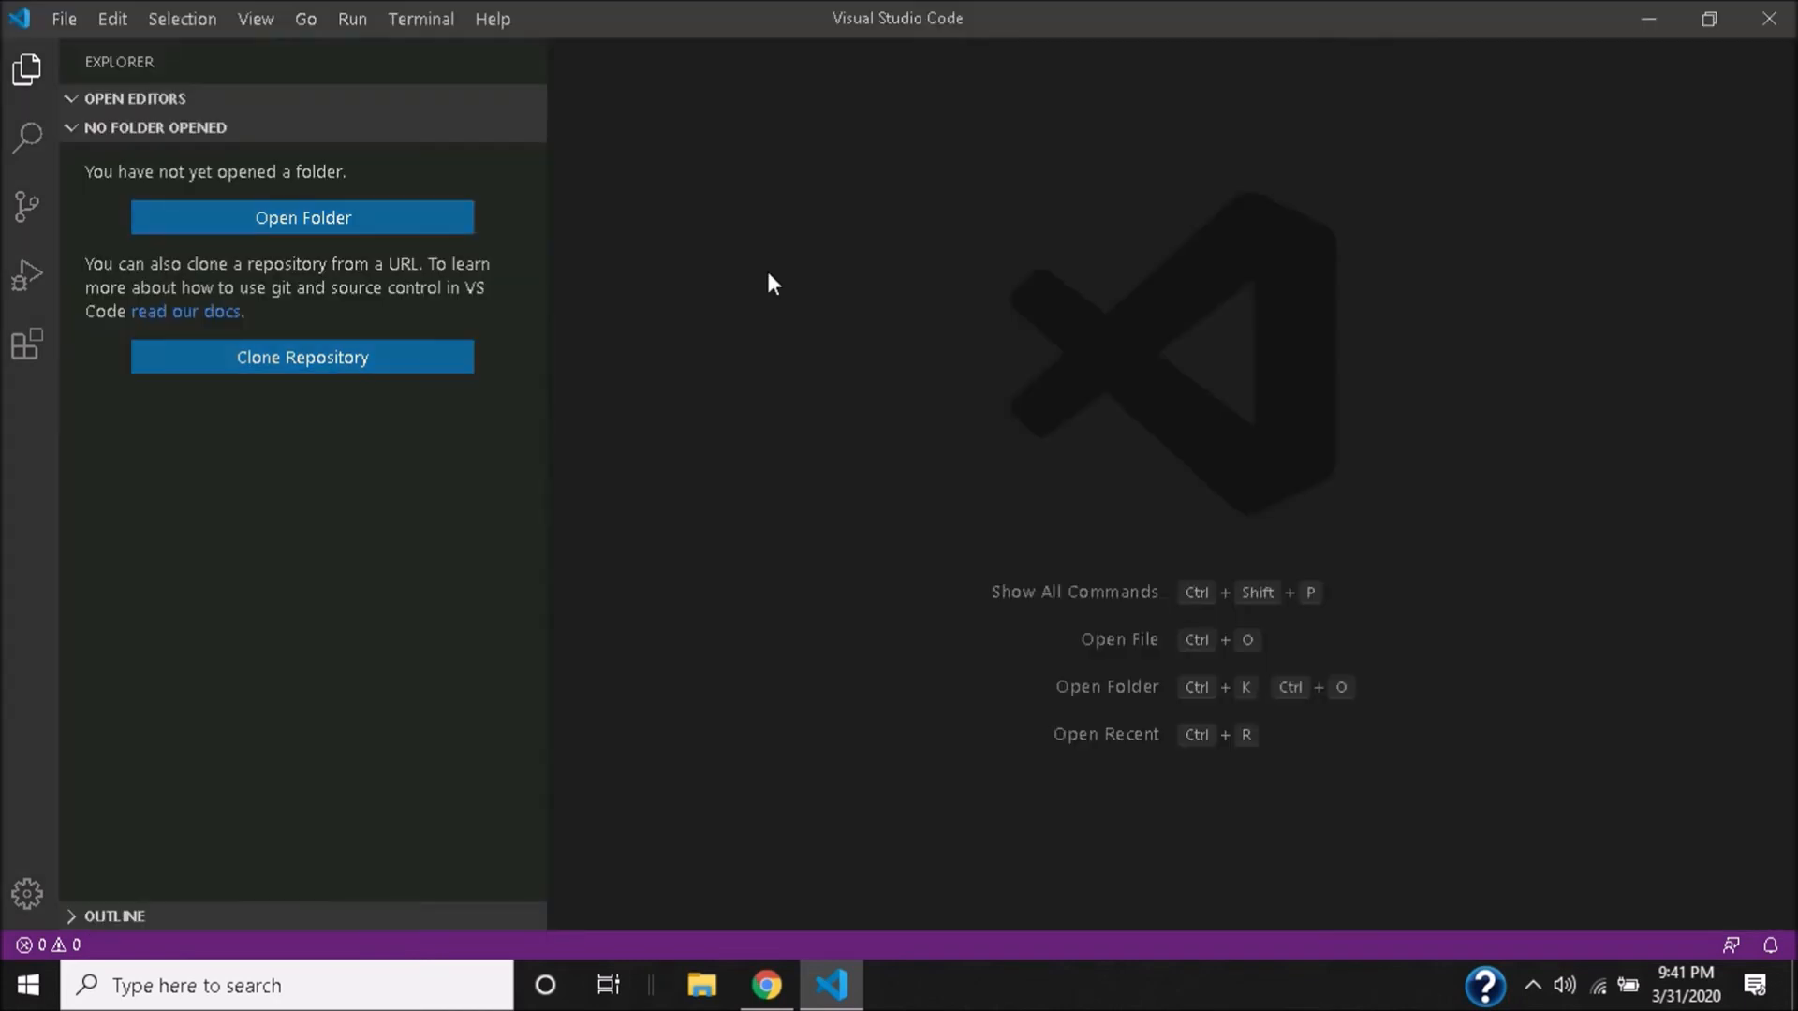
Step: Search the extension marketplace for "live sever" and open the Live Server extension's page
{"action": "left_click", "coordinate": [27, 348]}
{"action": "scroll", "coordinate": [348, 259], "scroll_direction": "up", "scroll_amount": 1}
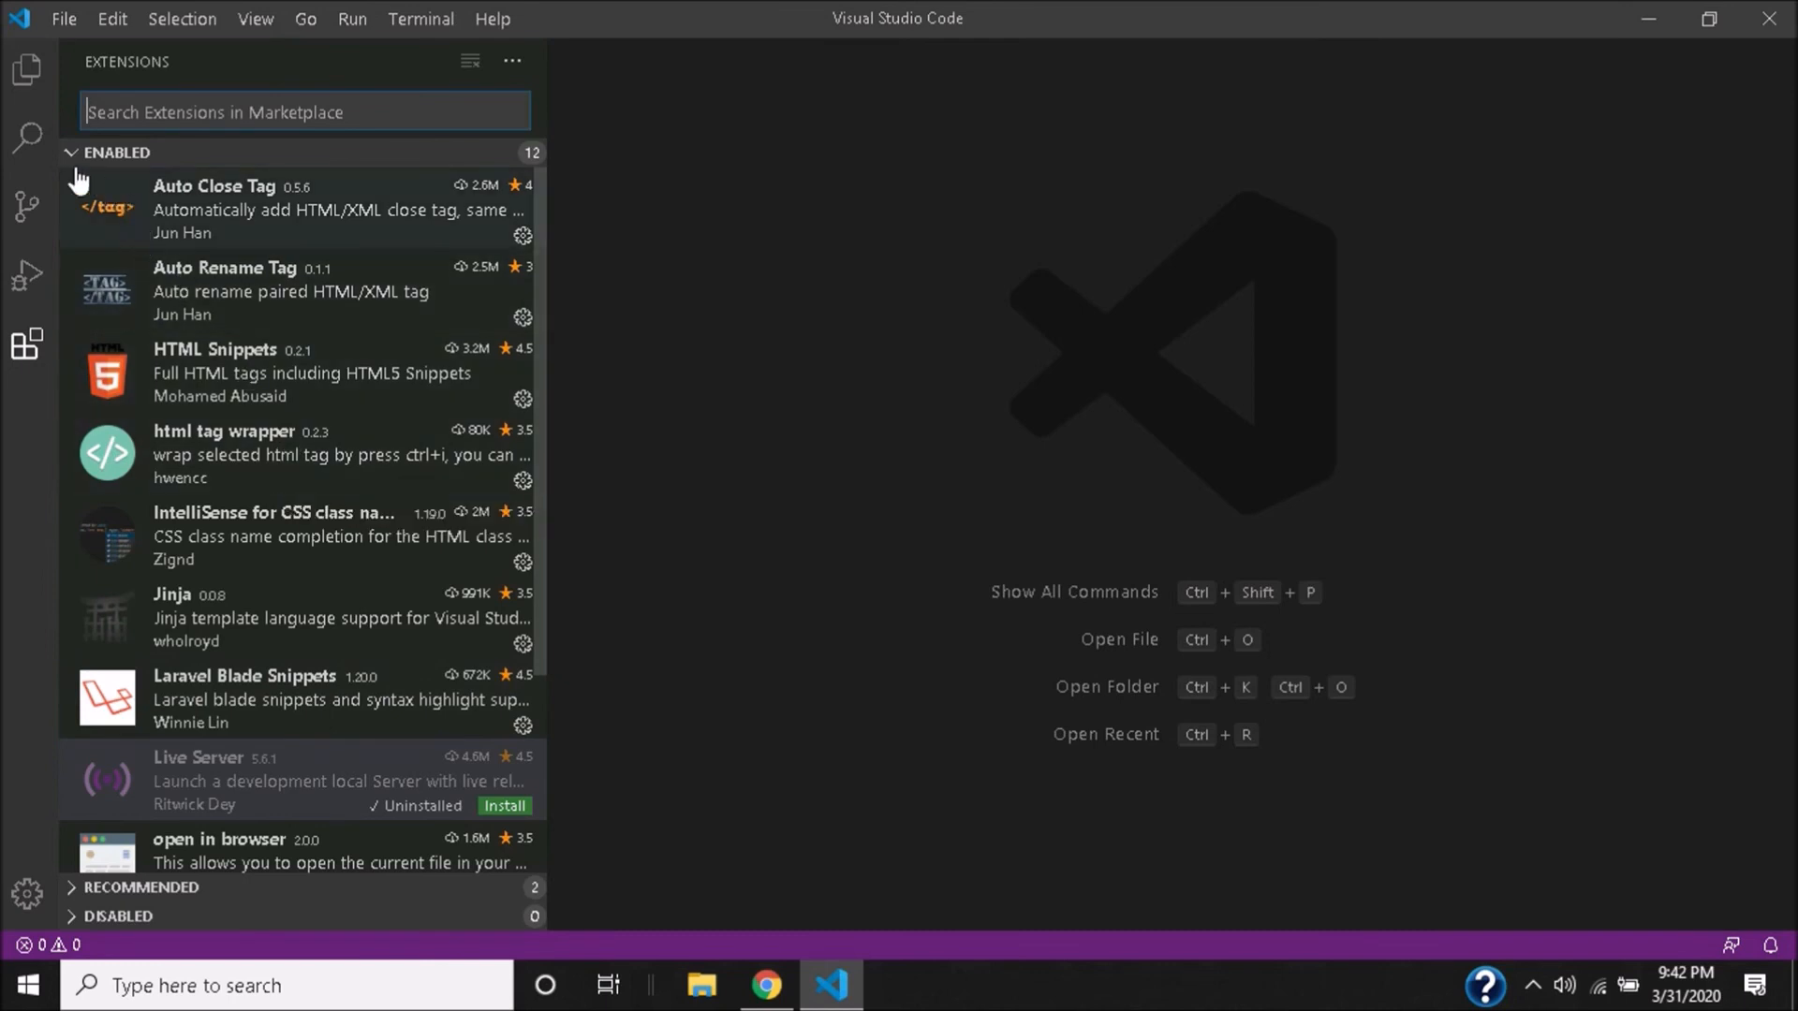
{"action": "type", "text": "live sever"}
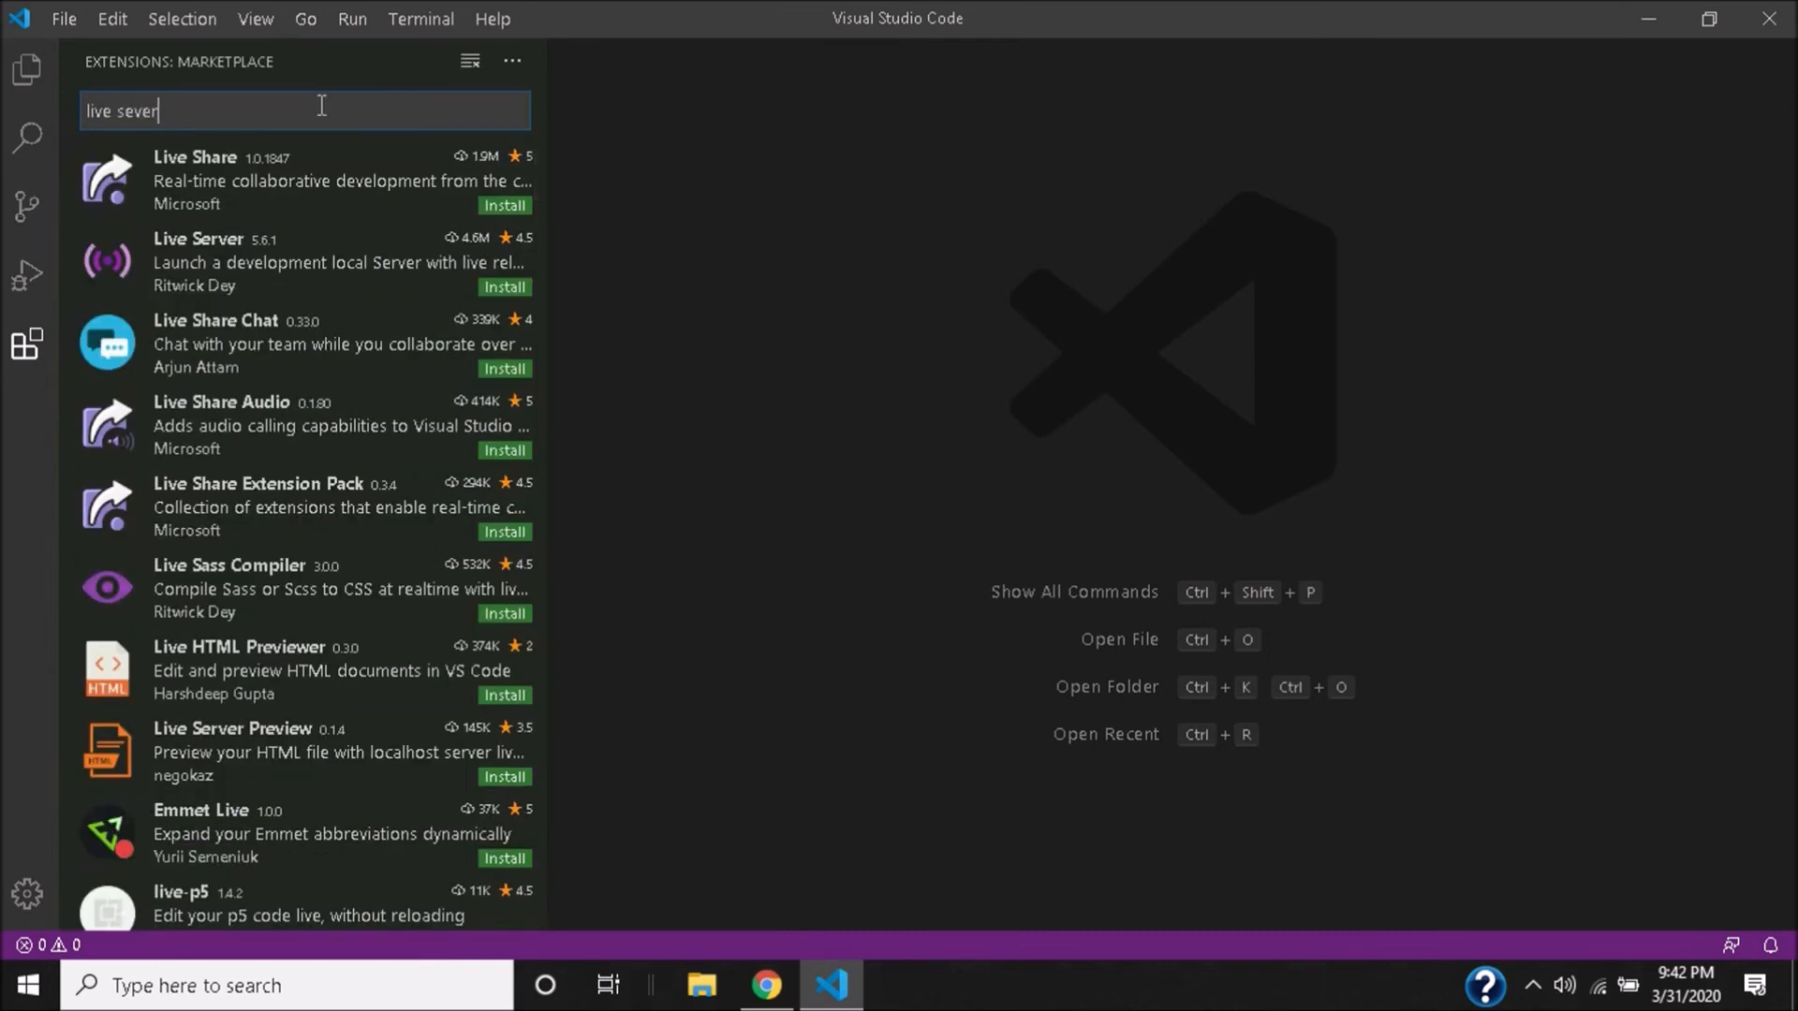
{"action": "left_click", "coordinate": [344, 267]}
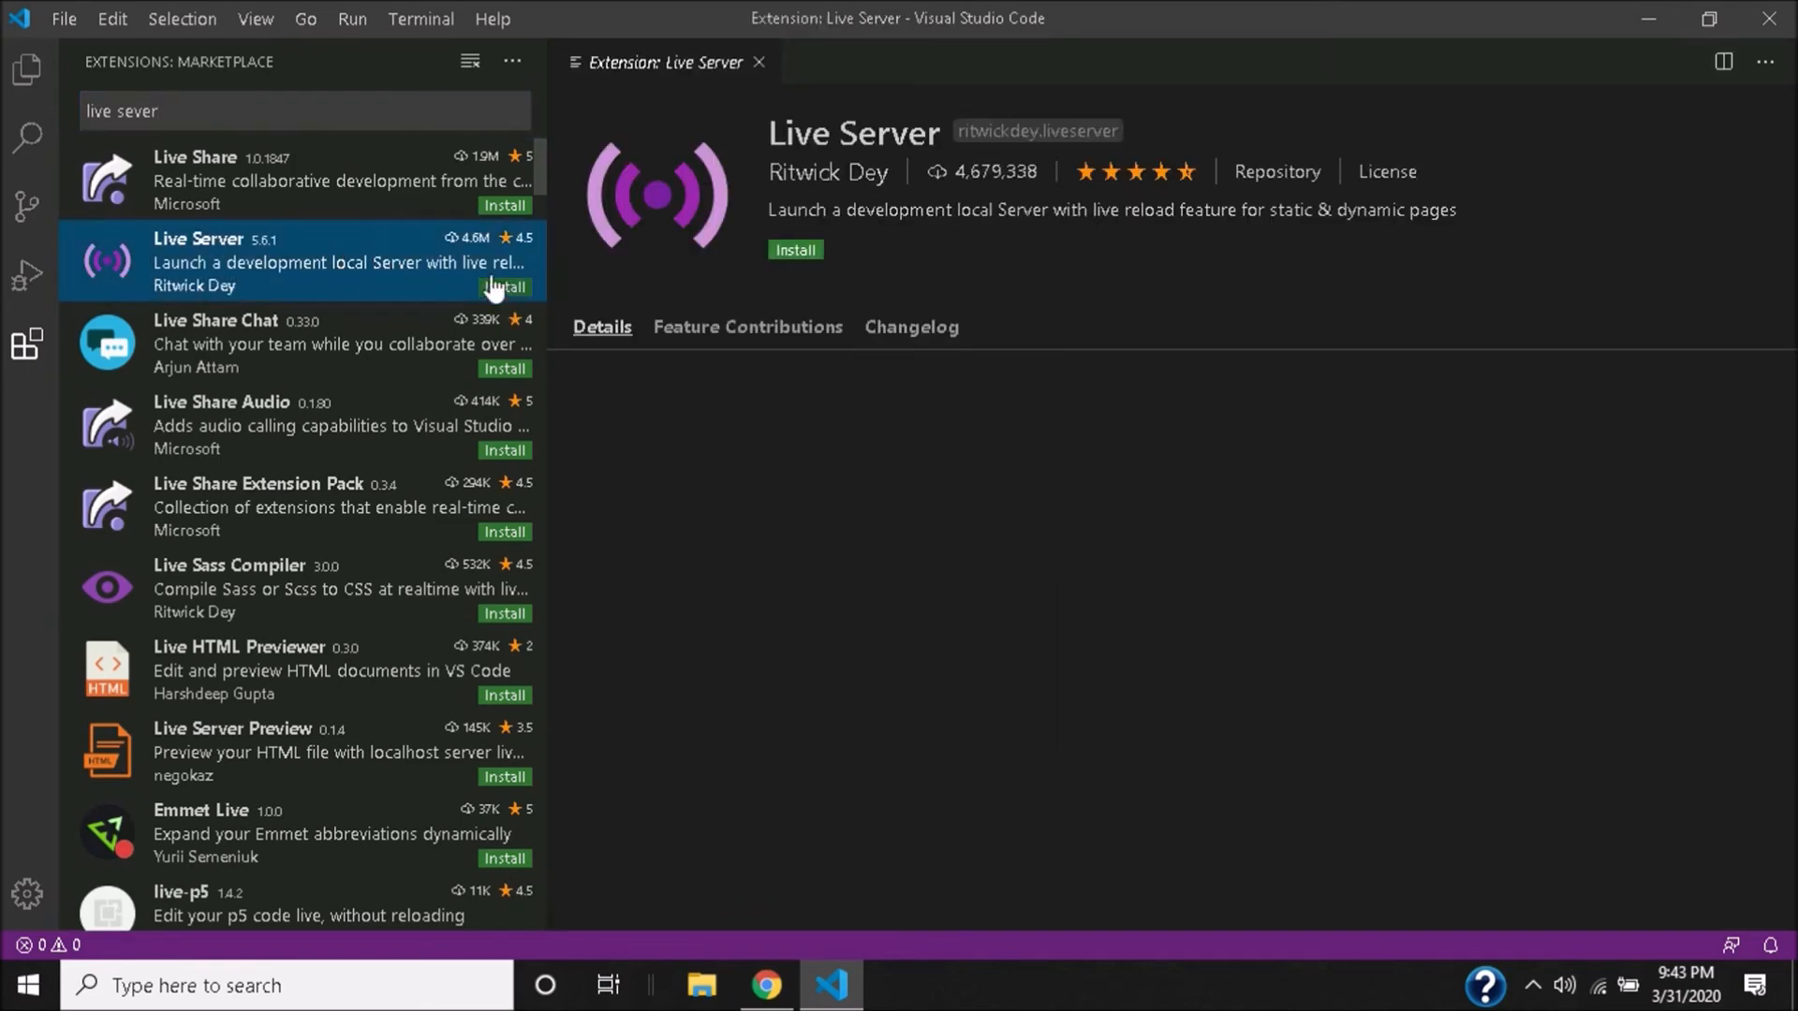
Step: Read through the Live Server extension's details and install the extension
{"action": "scroll", "coordinate": [946, 362], "scroll_direction": "down", "scroll_amount": 3}
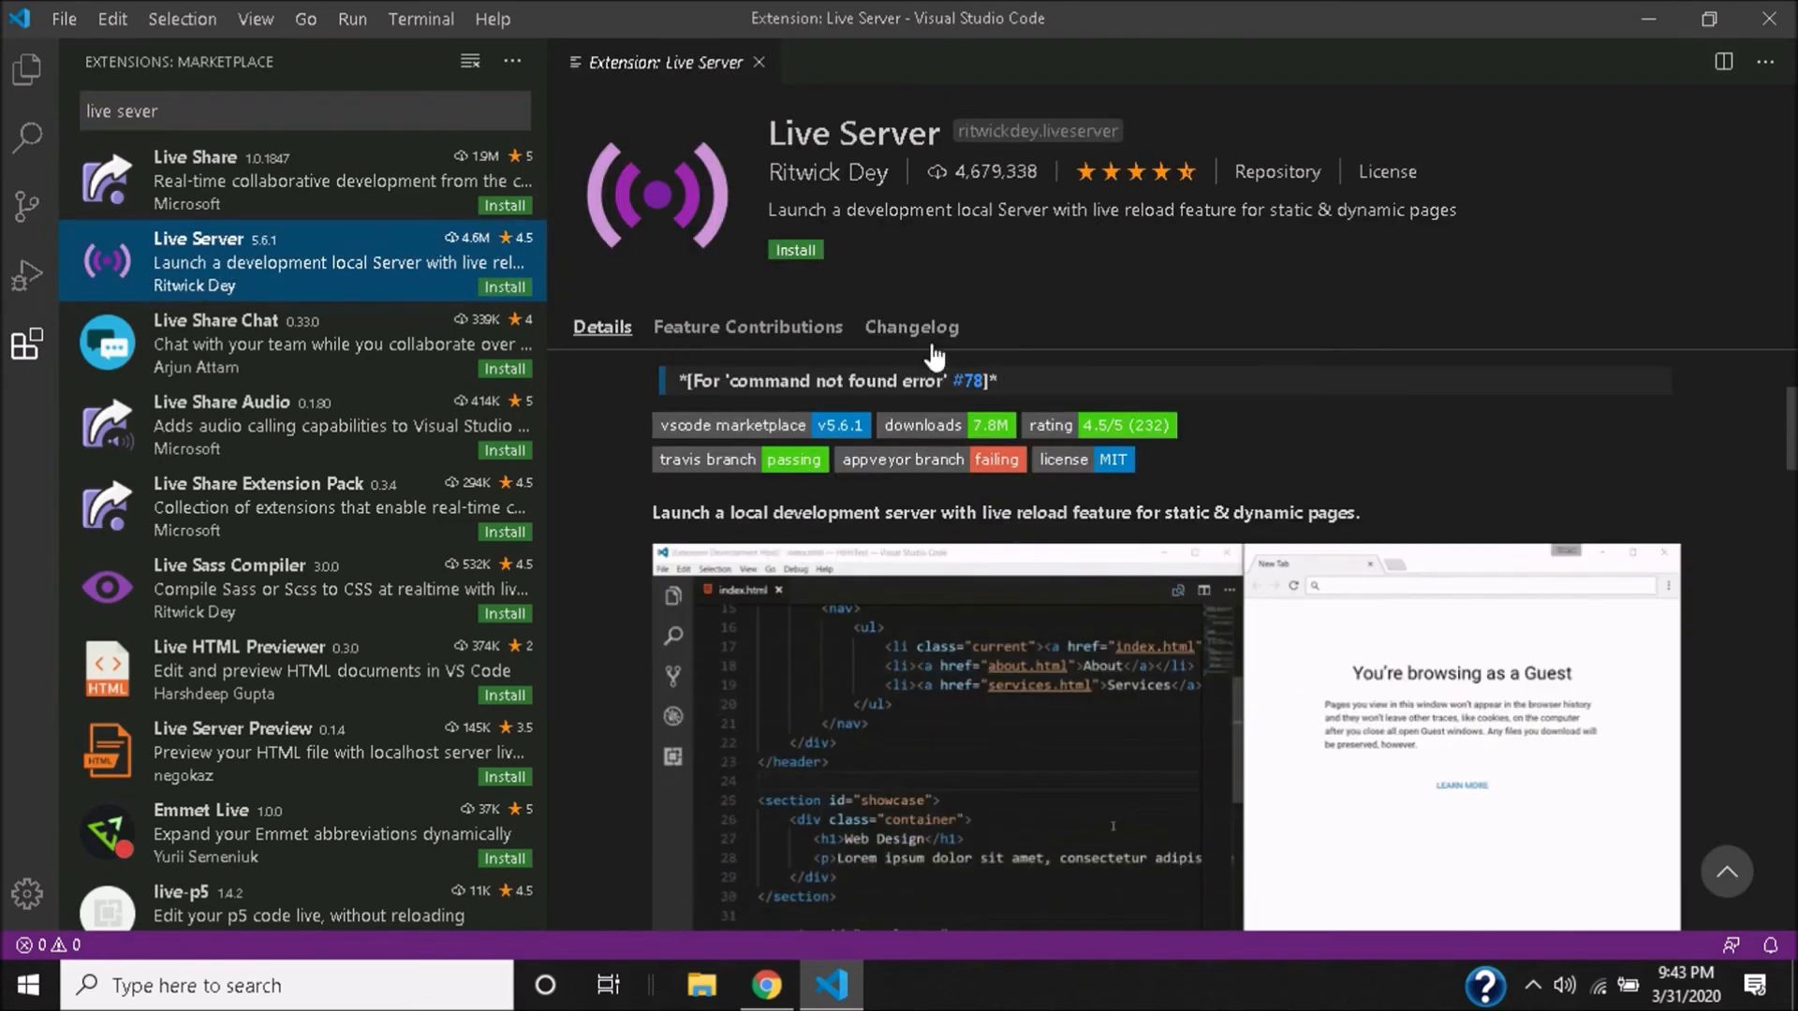
{"action": "scroll", "coordinate": [925, 476], "scroll_direction": "up", "scroll_amount": 3}
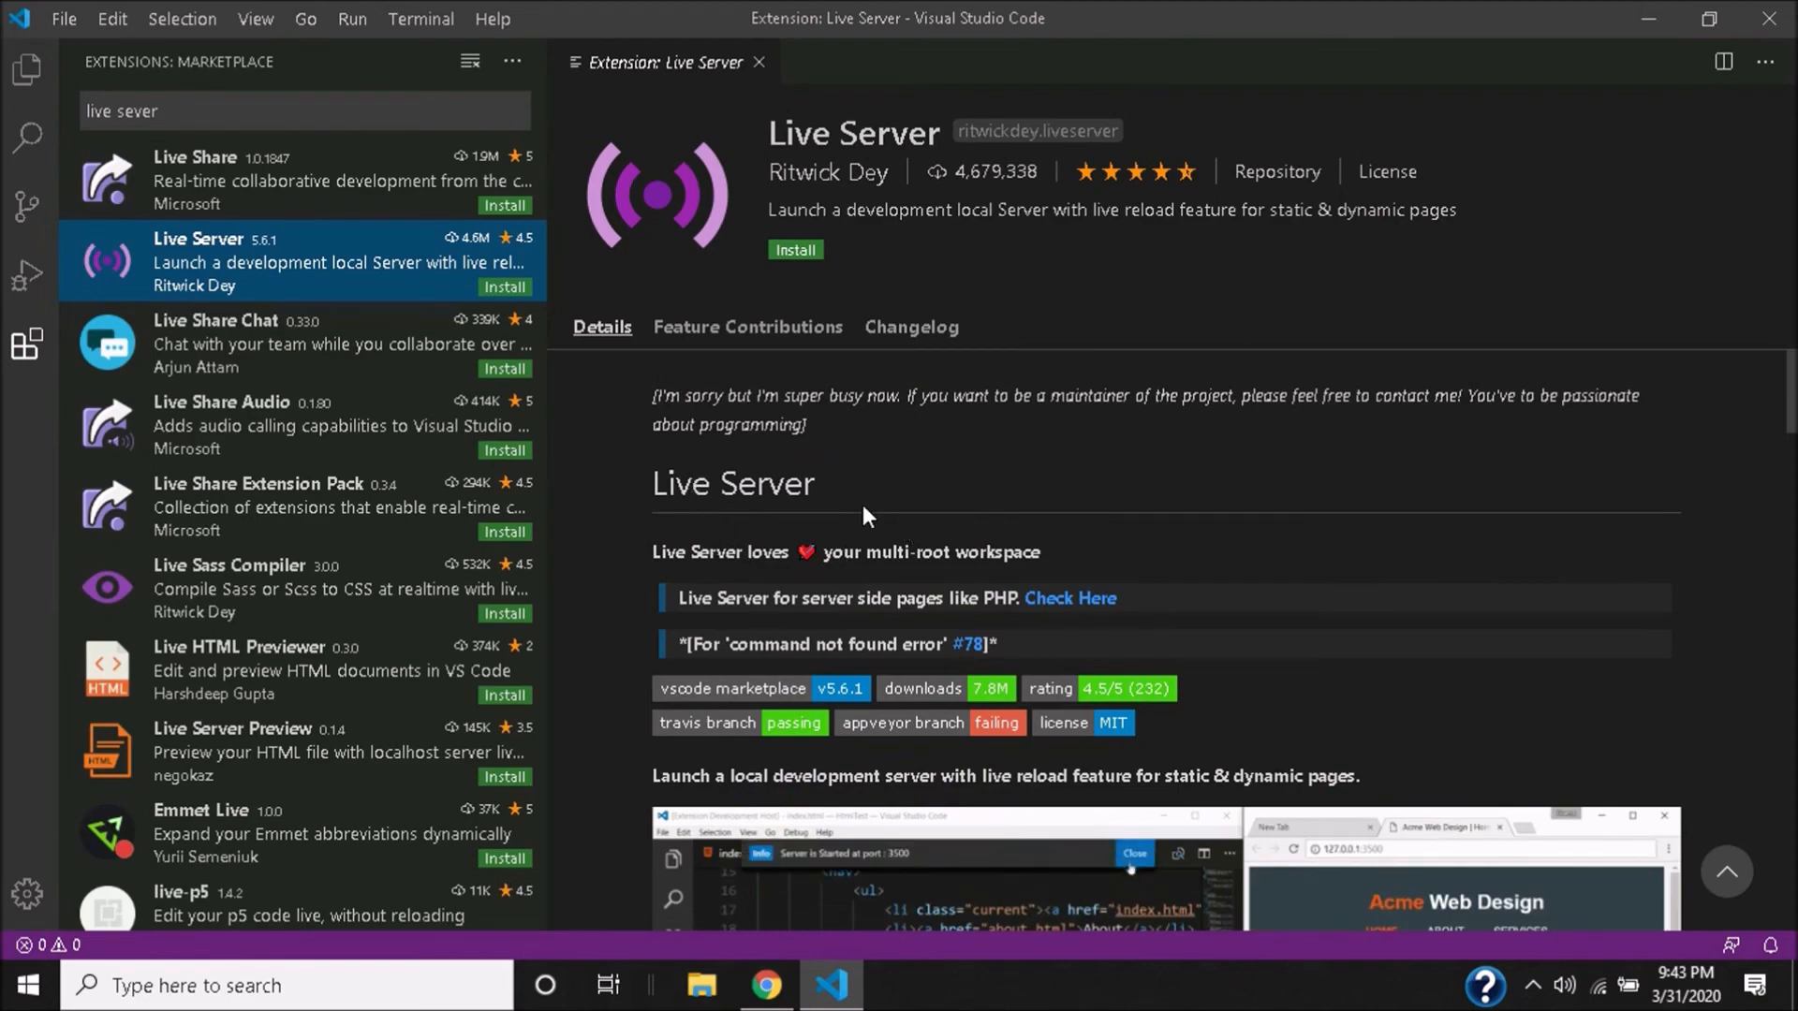
{"action": "scroll", "coordinate": [863, 504], "scroll_direction": "down", "scroll_amount": 10}
{"action": "scroll", "coordinate": [745, 506], "scroll_direction": "up", "scroll_amount": 8}
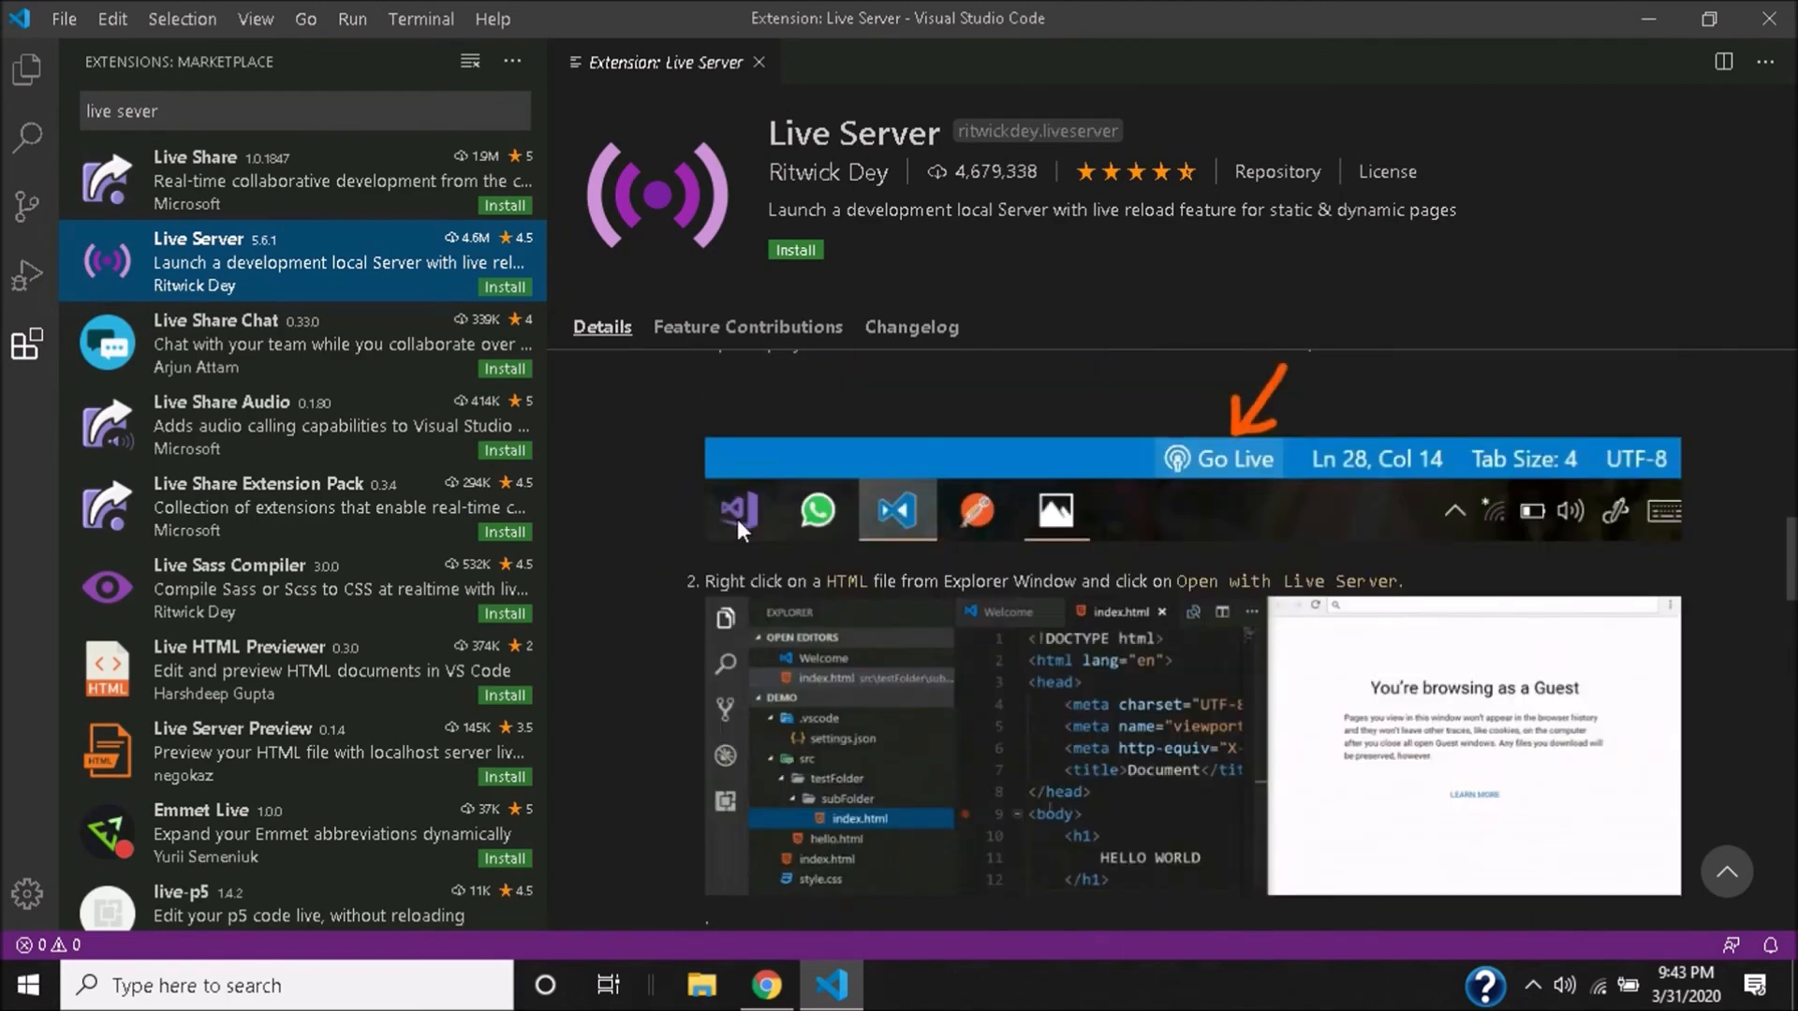
{"action": "scroll", "coordinate": [926, 560], "scroll_direction": "up", "scroll_amount": 2}
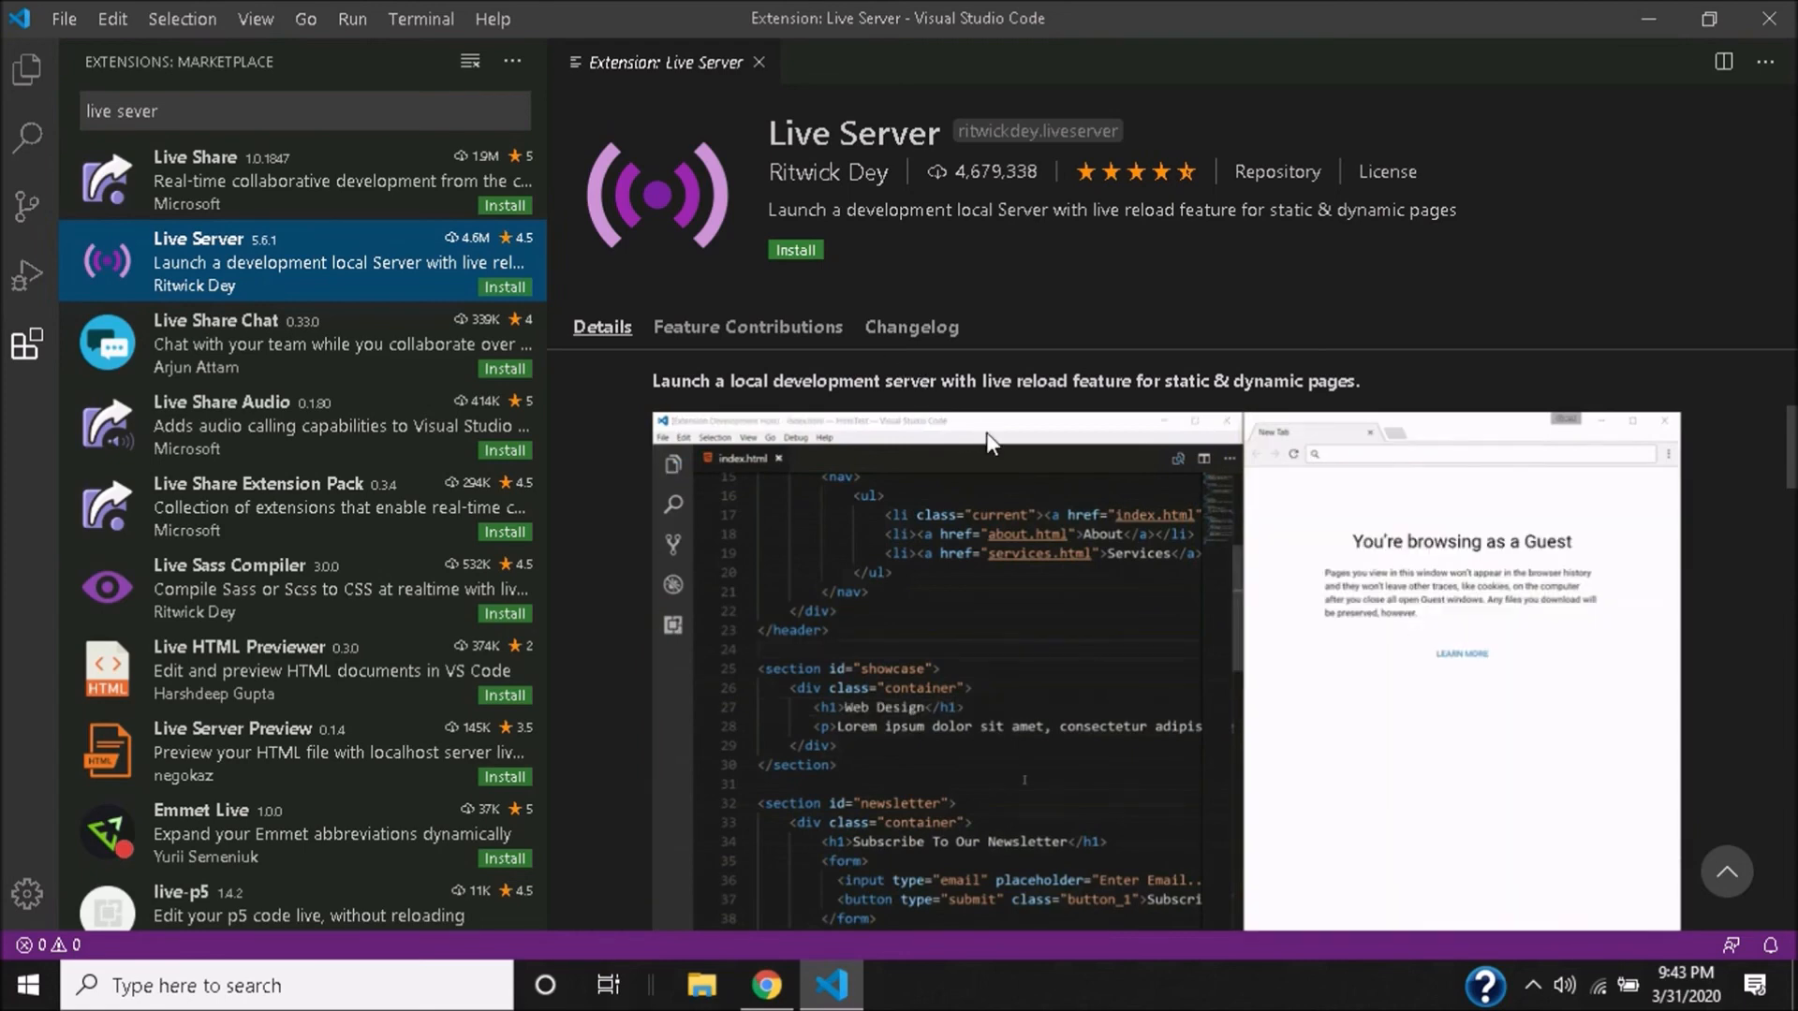
{"action": "scroll", "coordinate": [986, 431], "scroll_direction": "up", "scroll_amount": 4}
{"action": "scroll", "coordinate": [1359, 509], "scroll_direction": "down", "scroll_amount": 1}
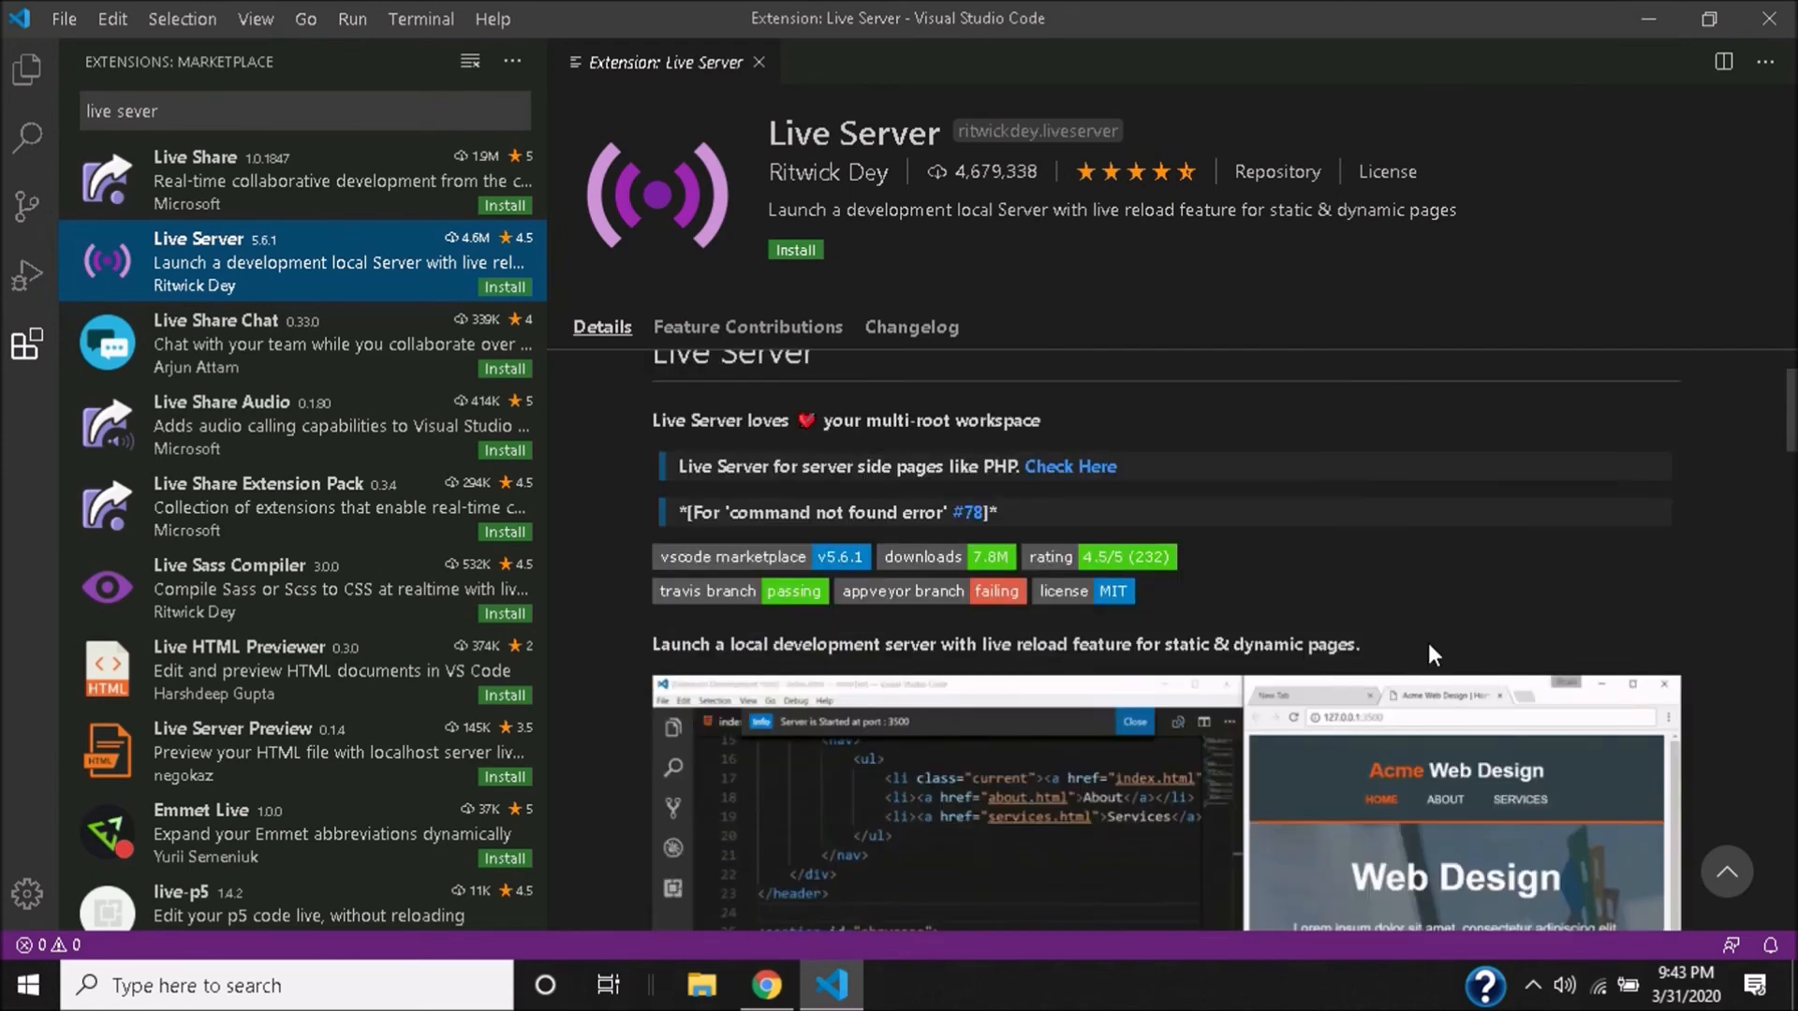
{"action": "scroll", "coordinate": [1124, 384], "scroll_direction": "up", "scroll_amount": 1}
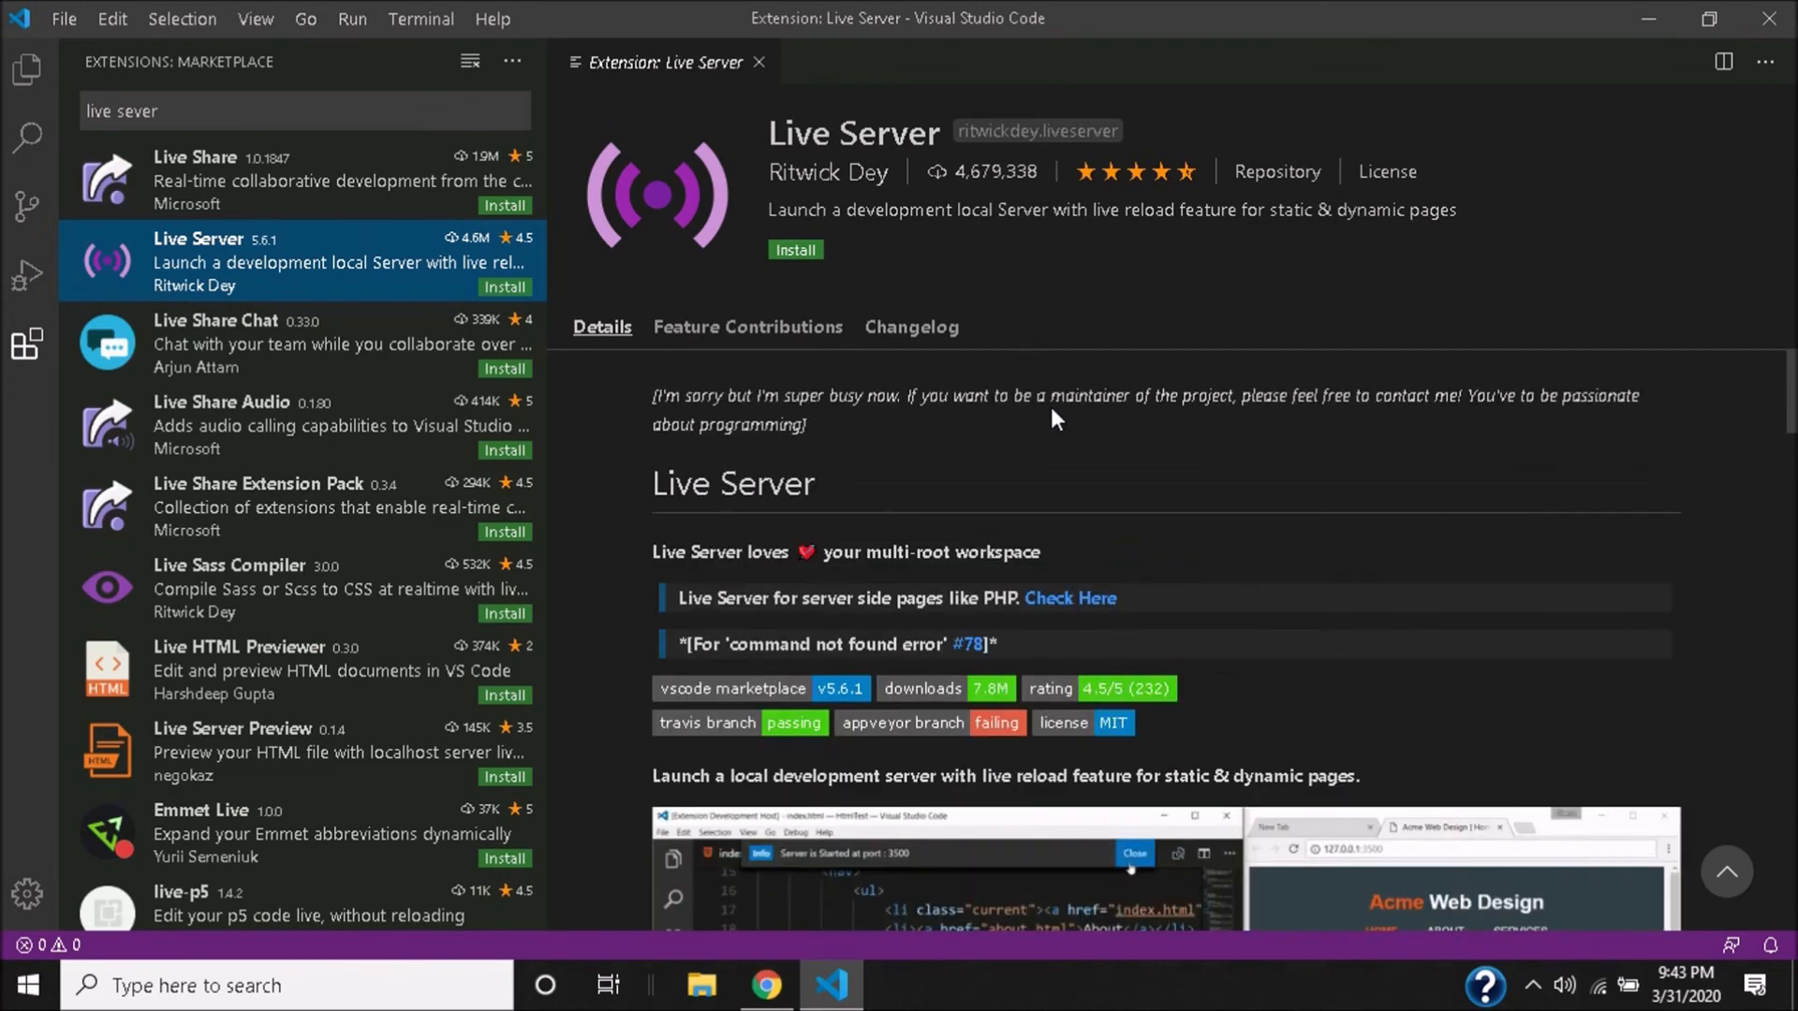
{"action": "left_click", "coordinate": [811, 252]}
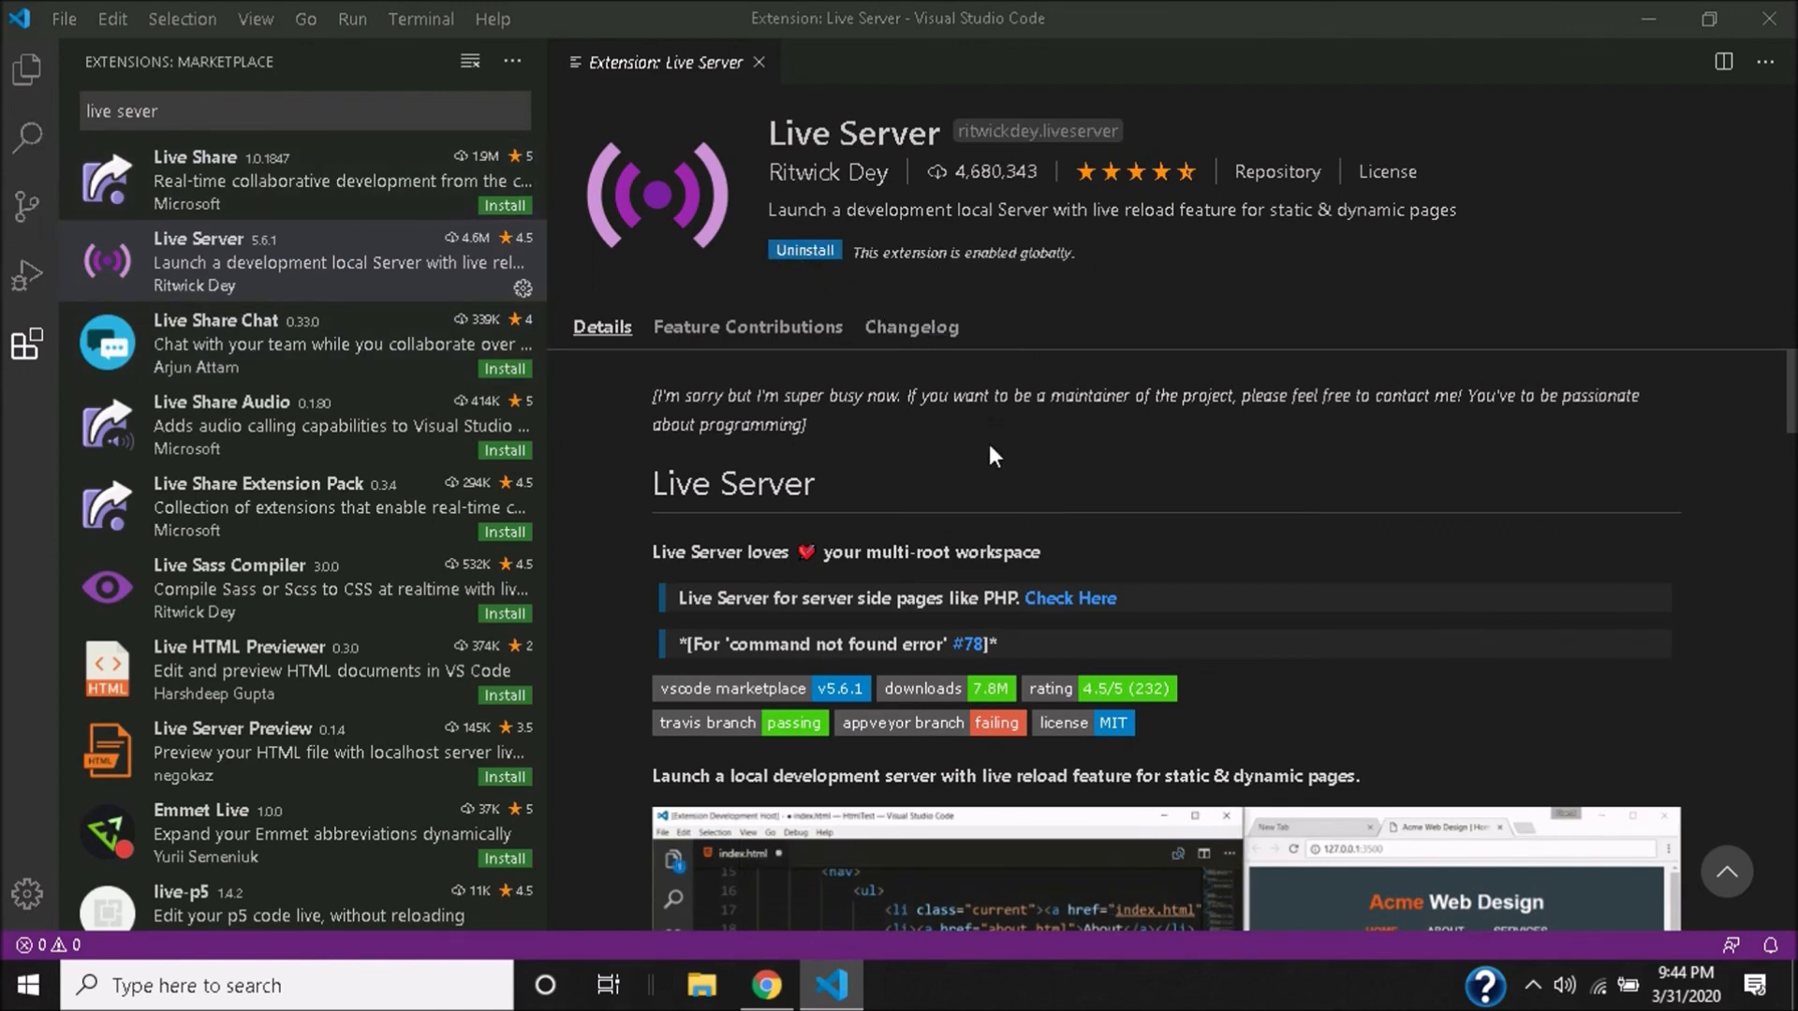
Step: Clear the extension search and view Live Server from the list of enabled extensions
{"action": "left_click", "coordinate": [27, 68]}
{"action": "left_click", "coordinate": [26, 345]}
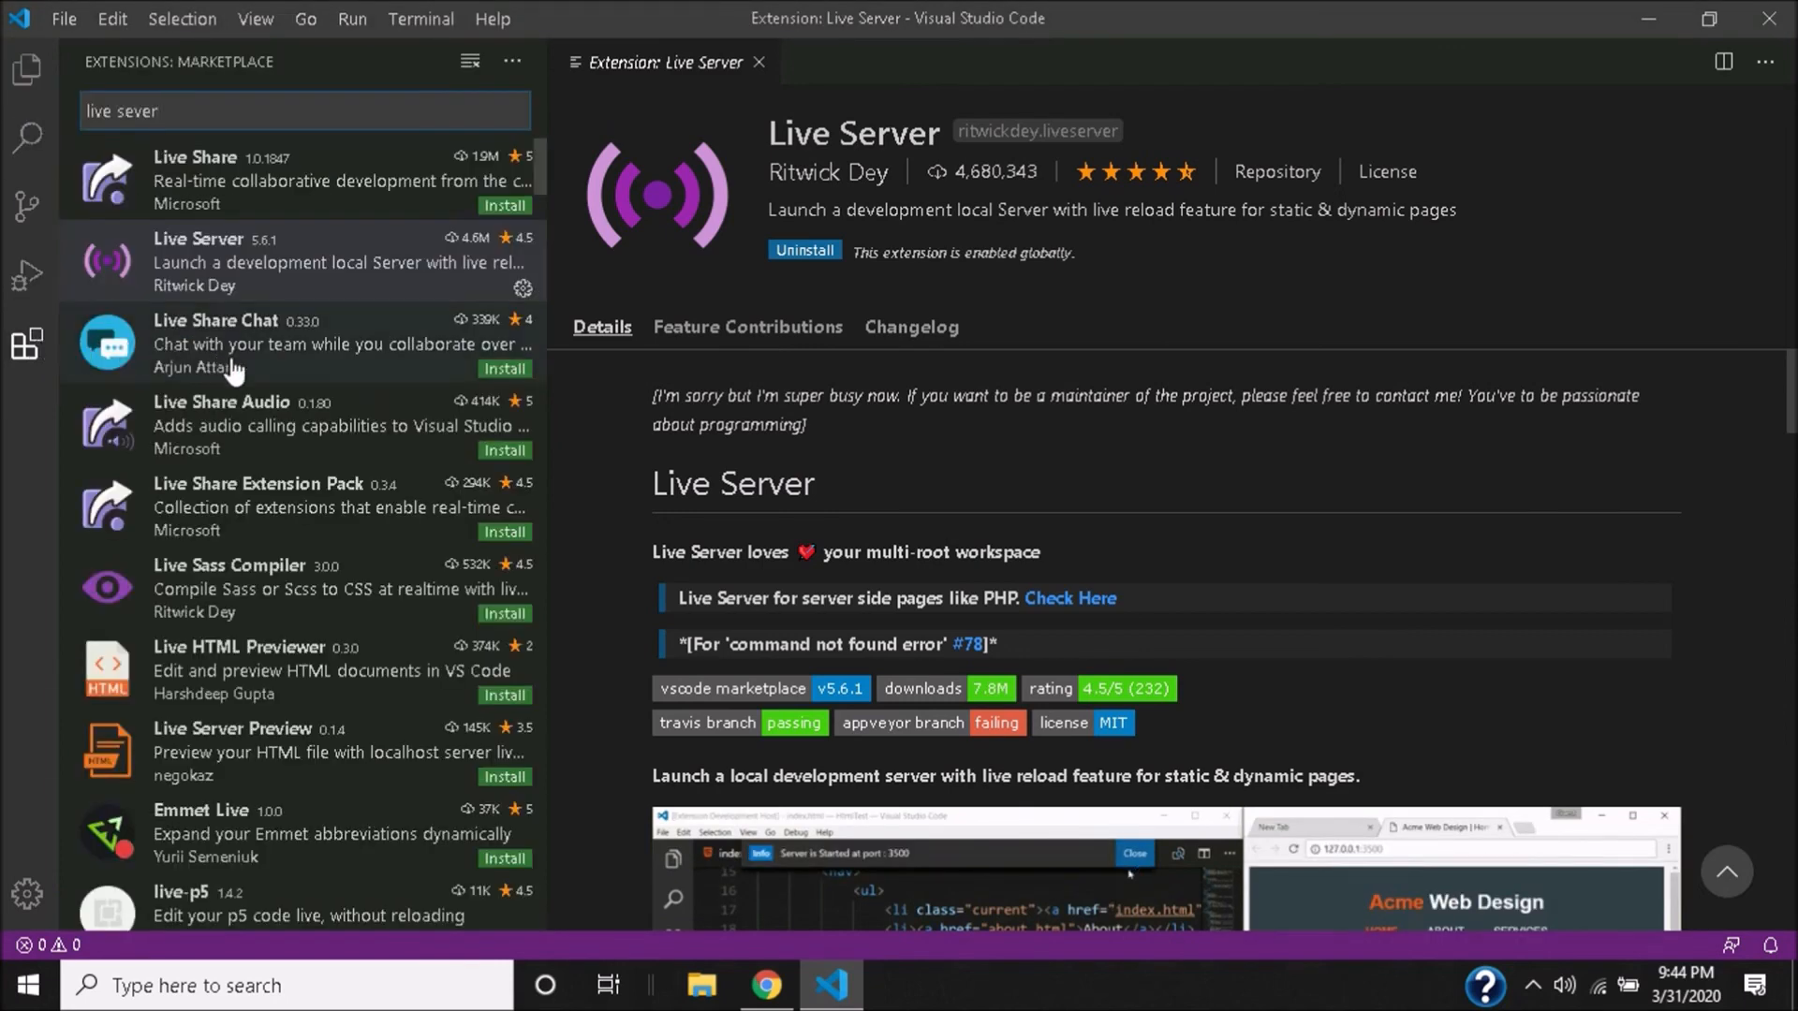
{"action": "triple_click", "coordinate": [237, 109]}
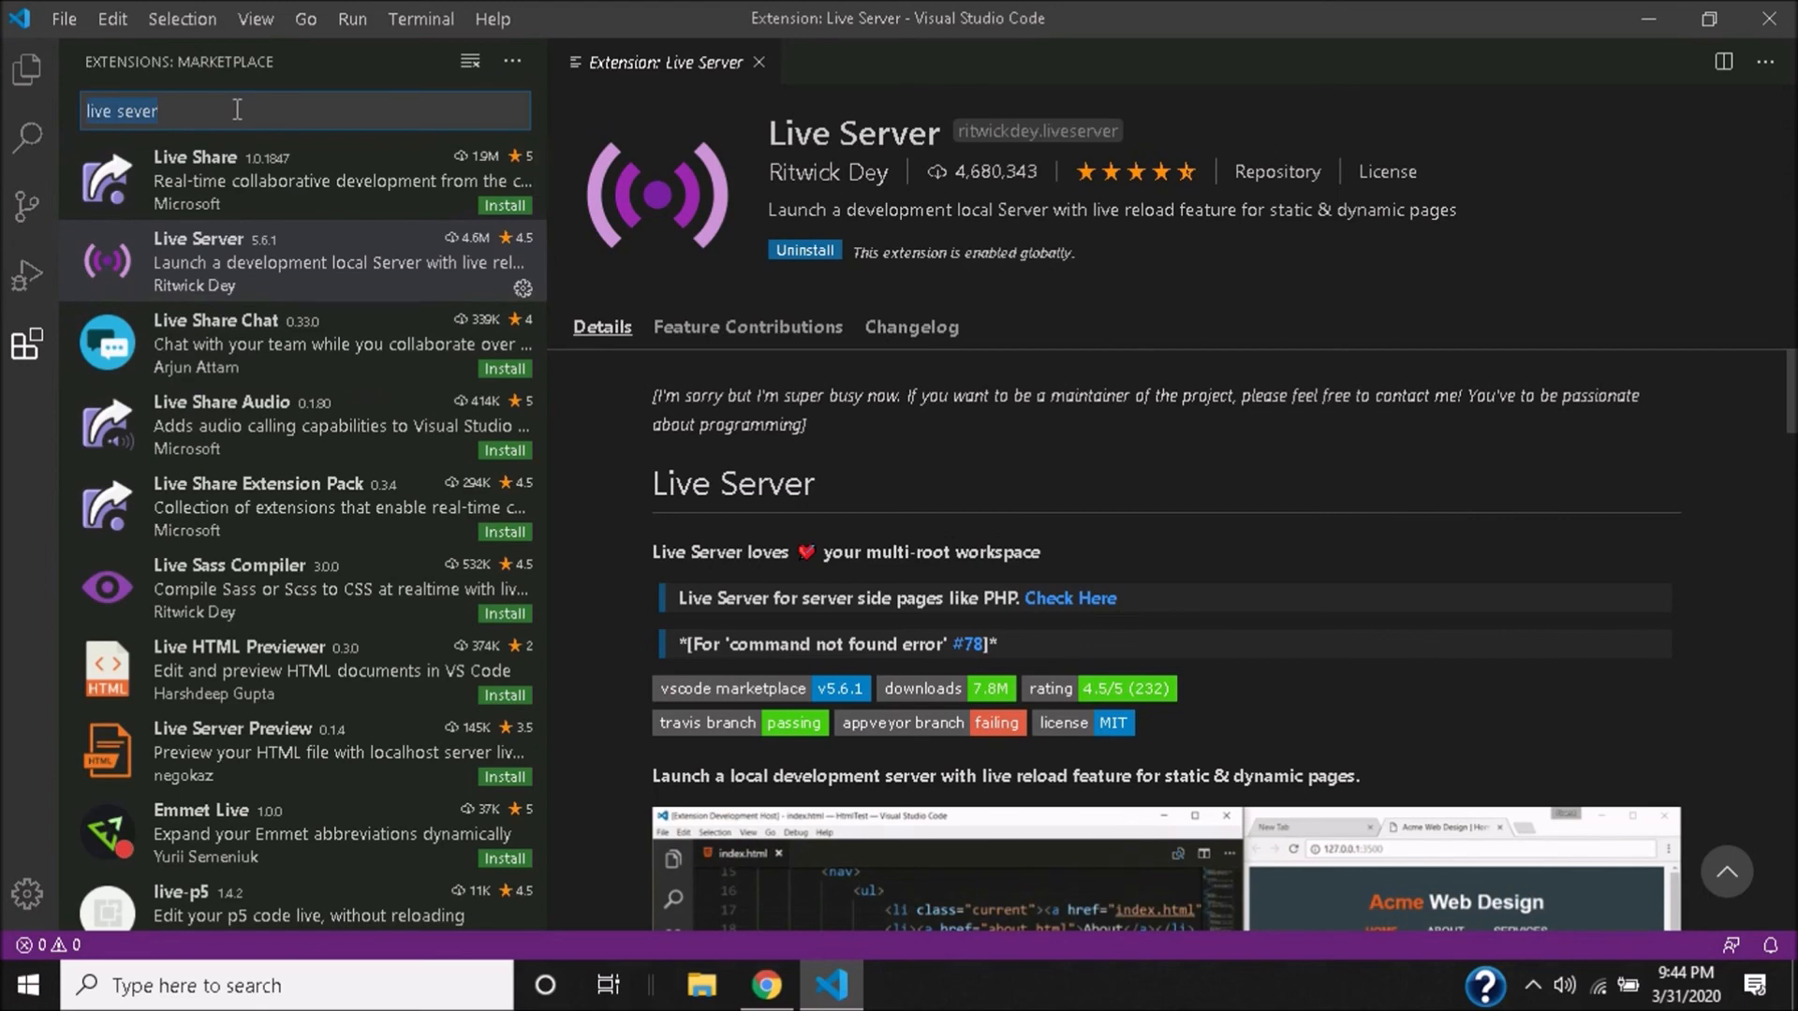
{"action": "key", "text": "BackSpace"}
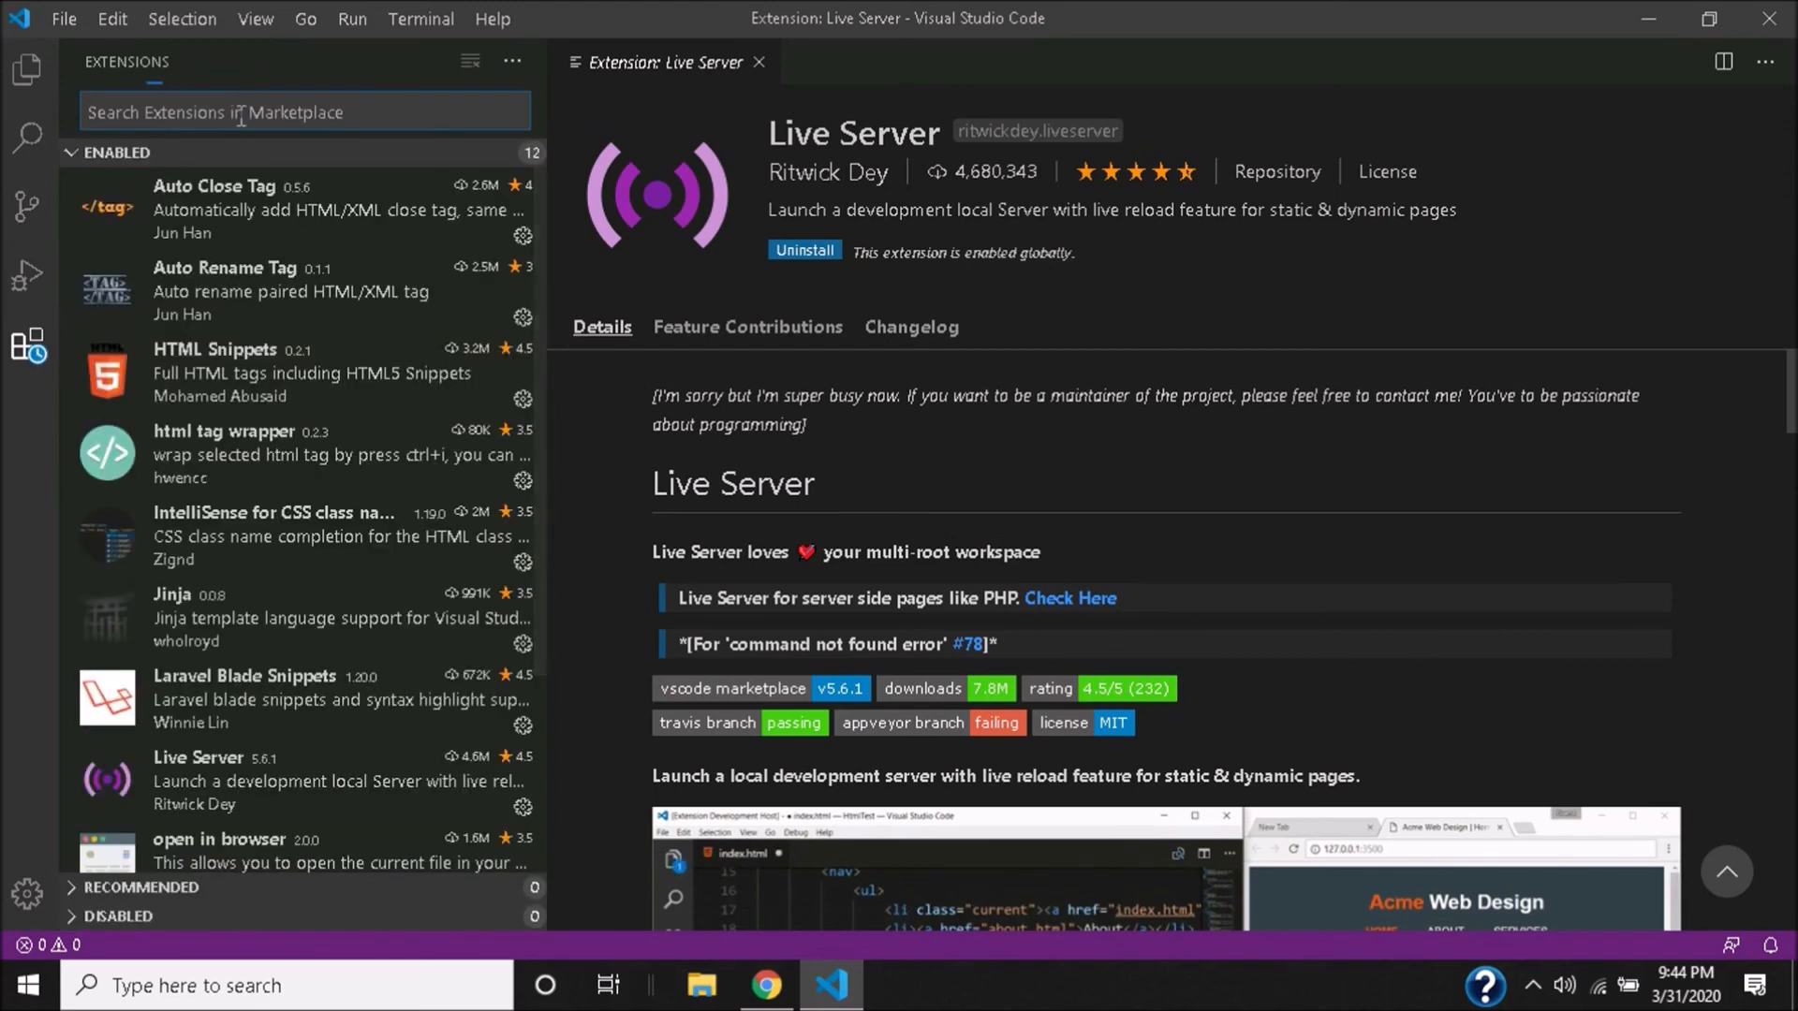
{"action": "scroll", "coordinate": [241, 487], "scroll_direction": "down", "scroll_amount": 3}
{"action": "left_click", "coordinate": [328, 524]}
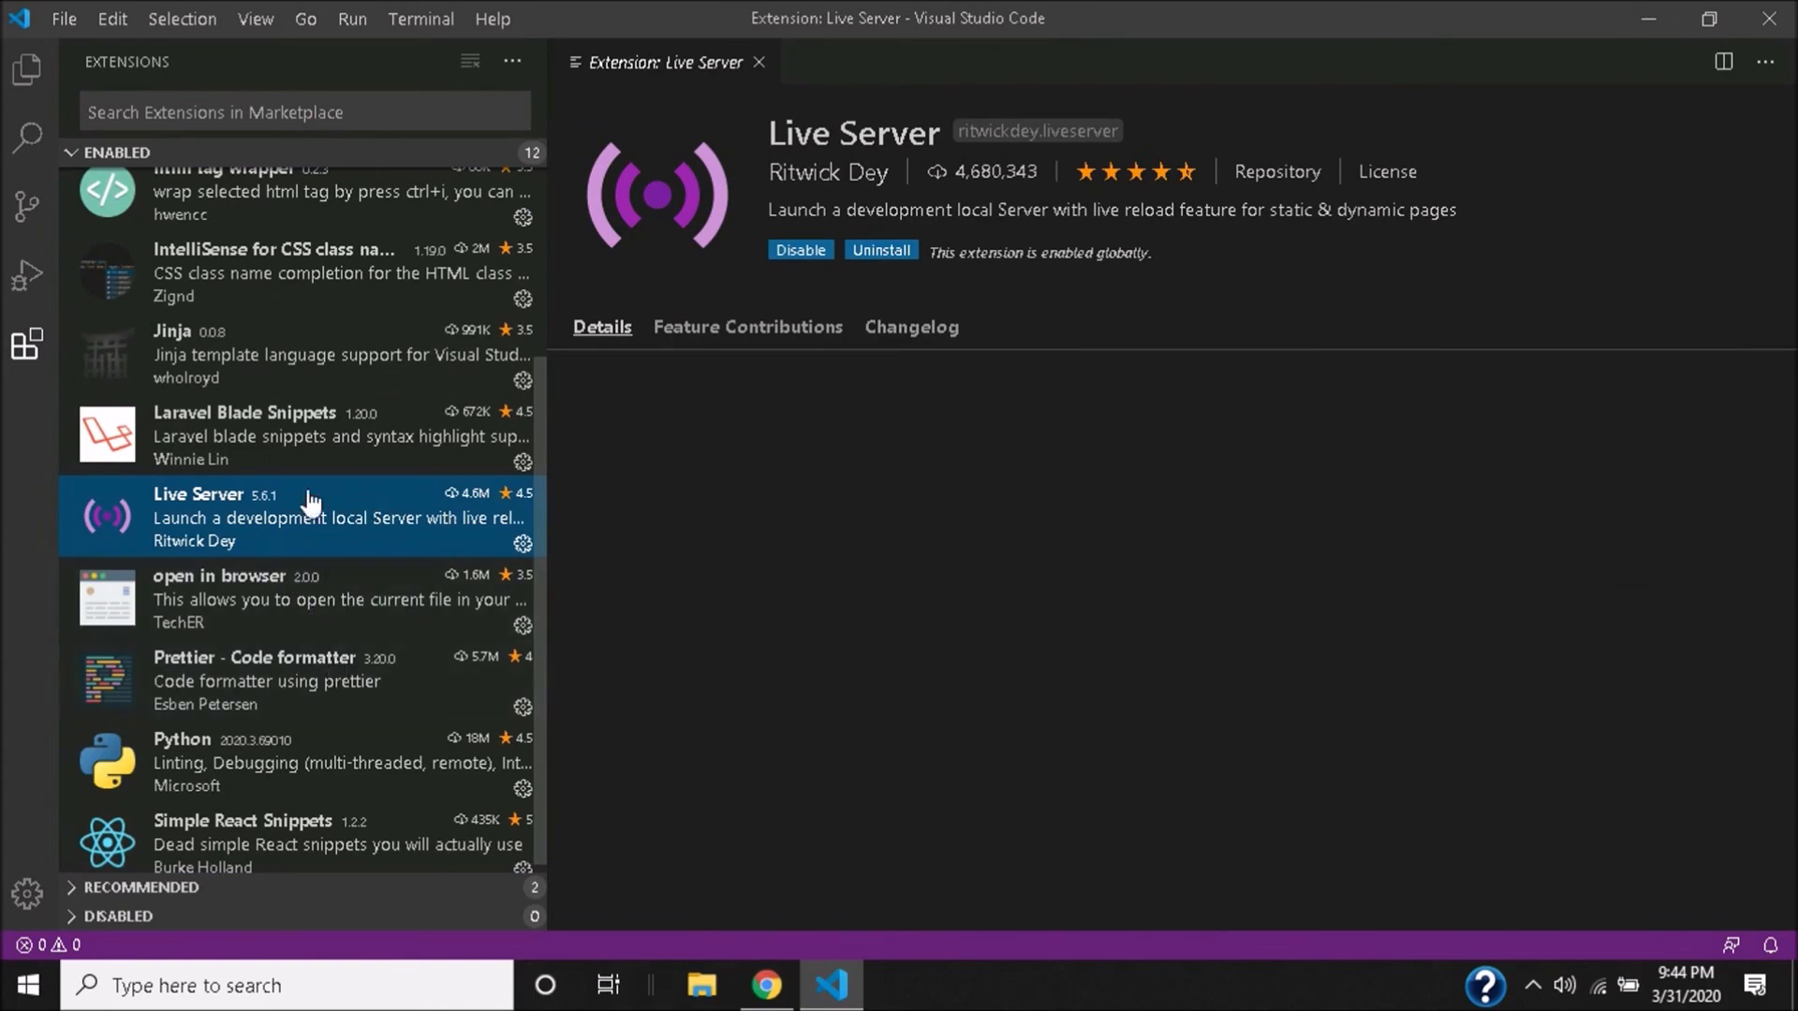
{"action": "scroll", "coordinate": [328, 548], "scroll_direction": "up", "scroll_amount": 5}
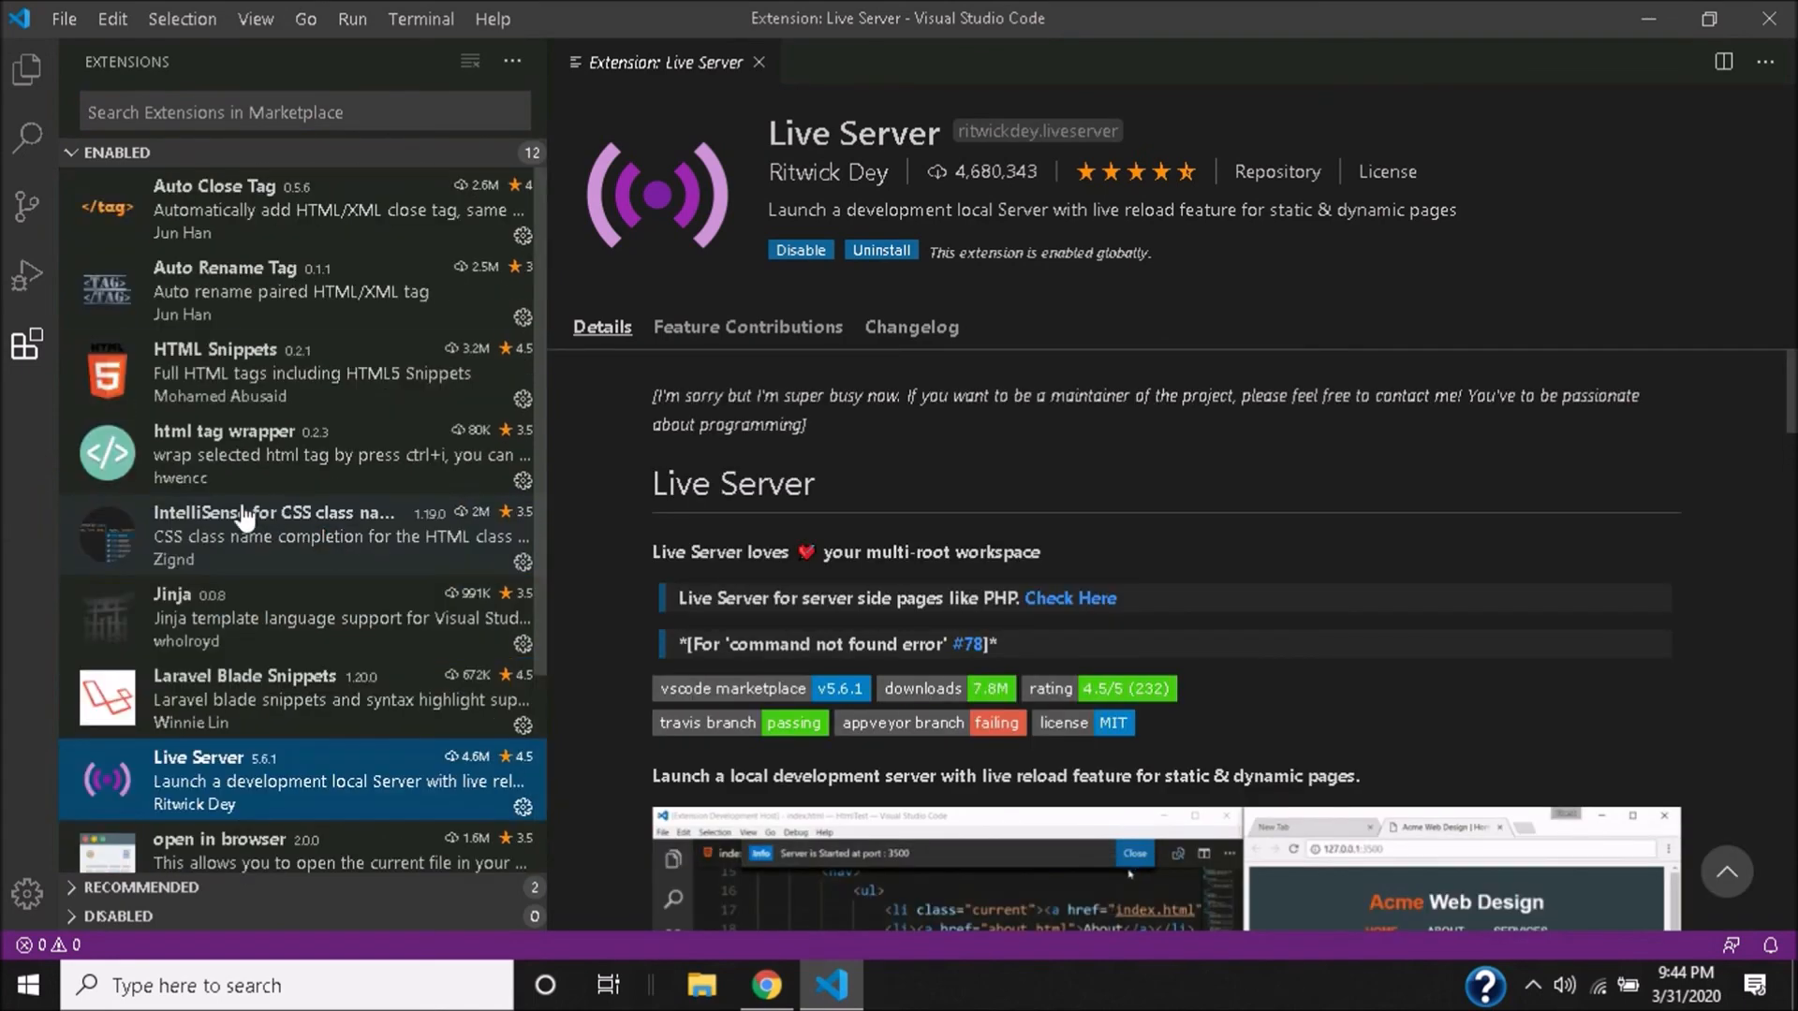
Step: Return to the file explorer view and minimize the editor window to the desktop
{"action": "left_click", "coordinate": [26, 68]}
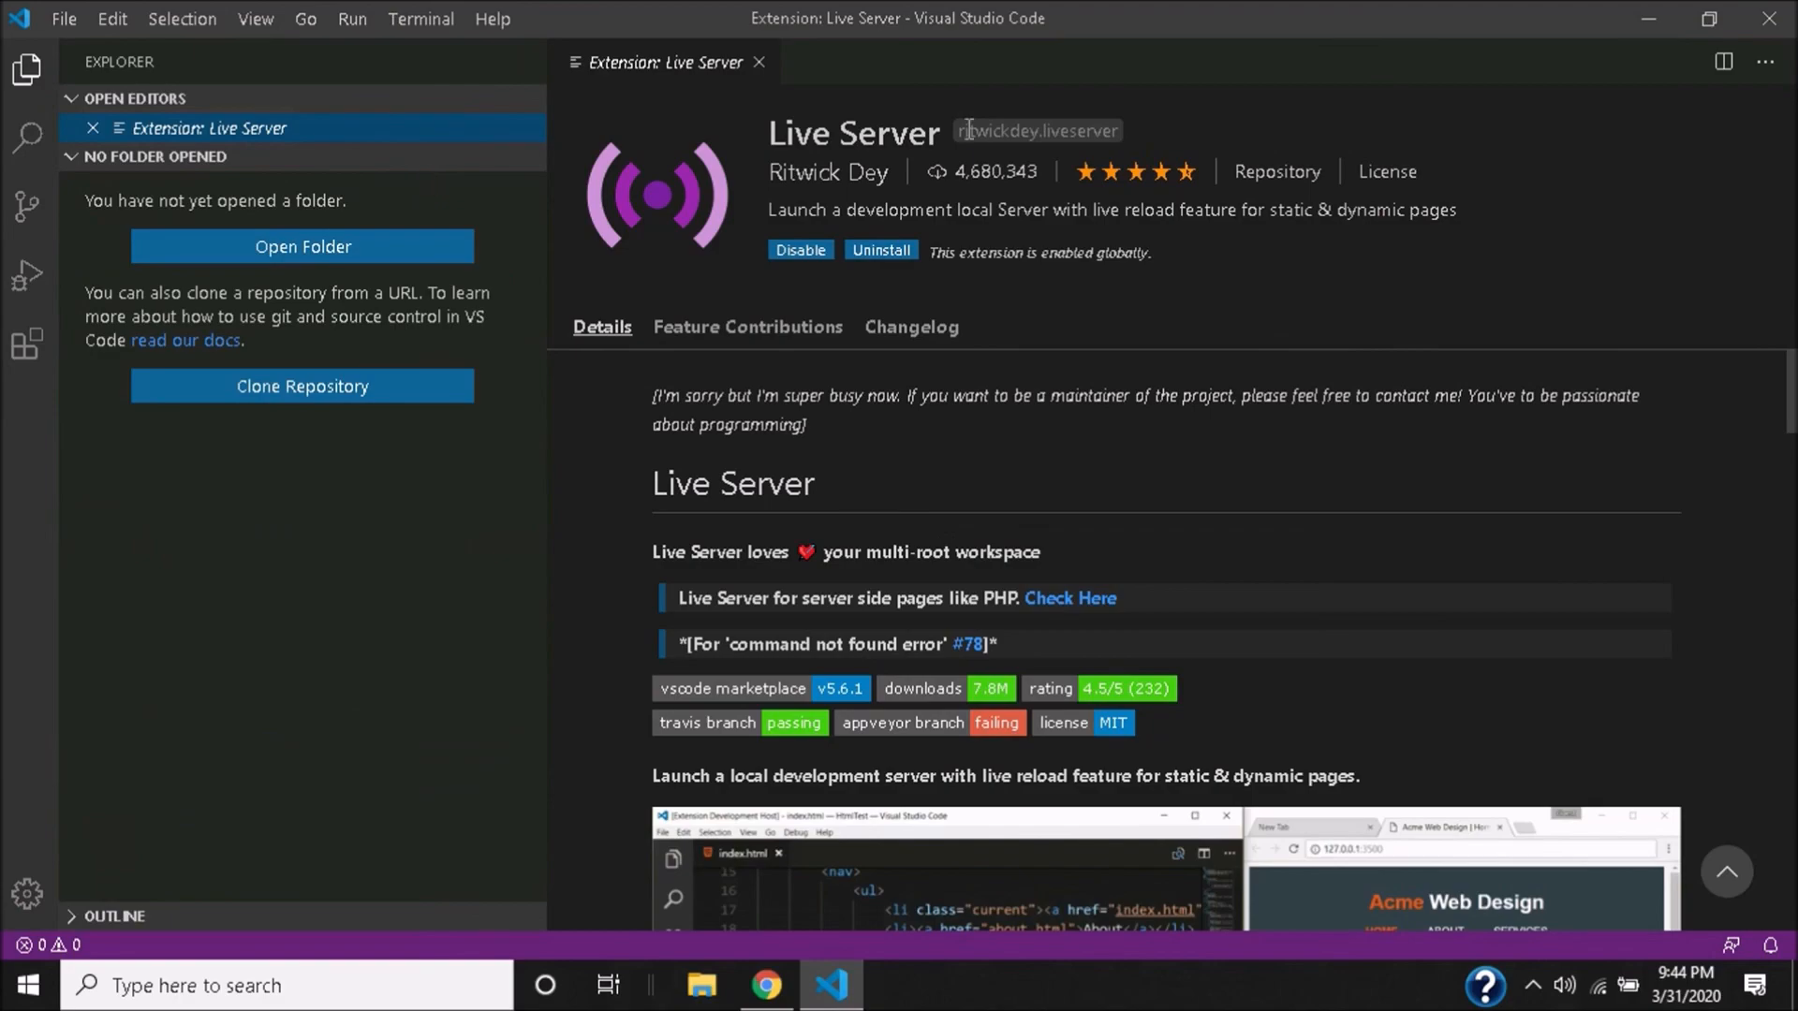
{"action": "left_click", "coordinate": [1650, 17]}
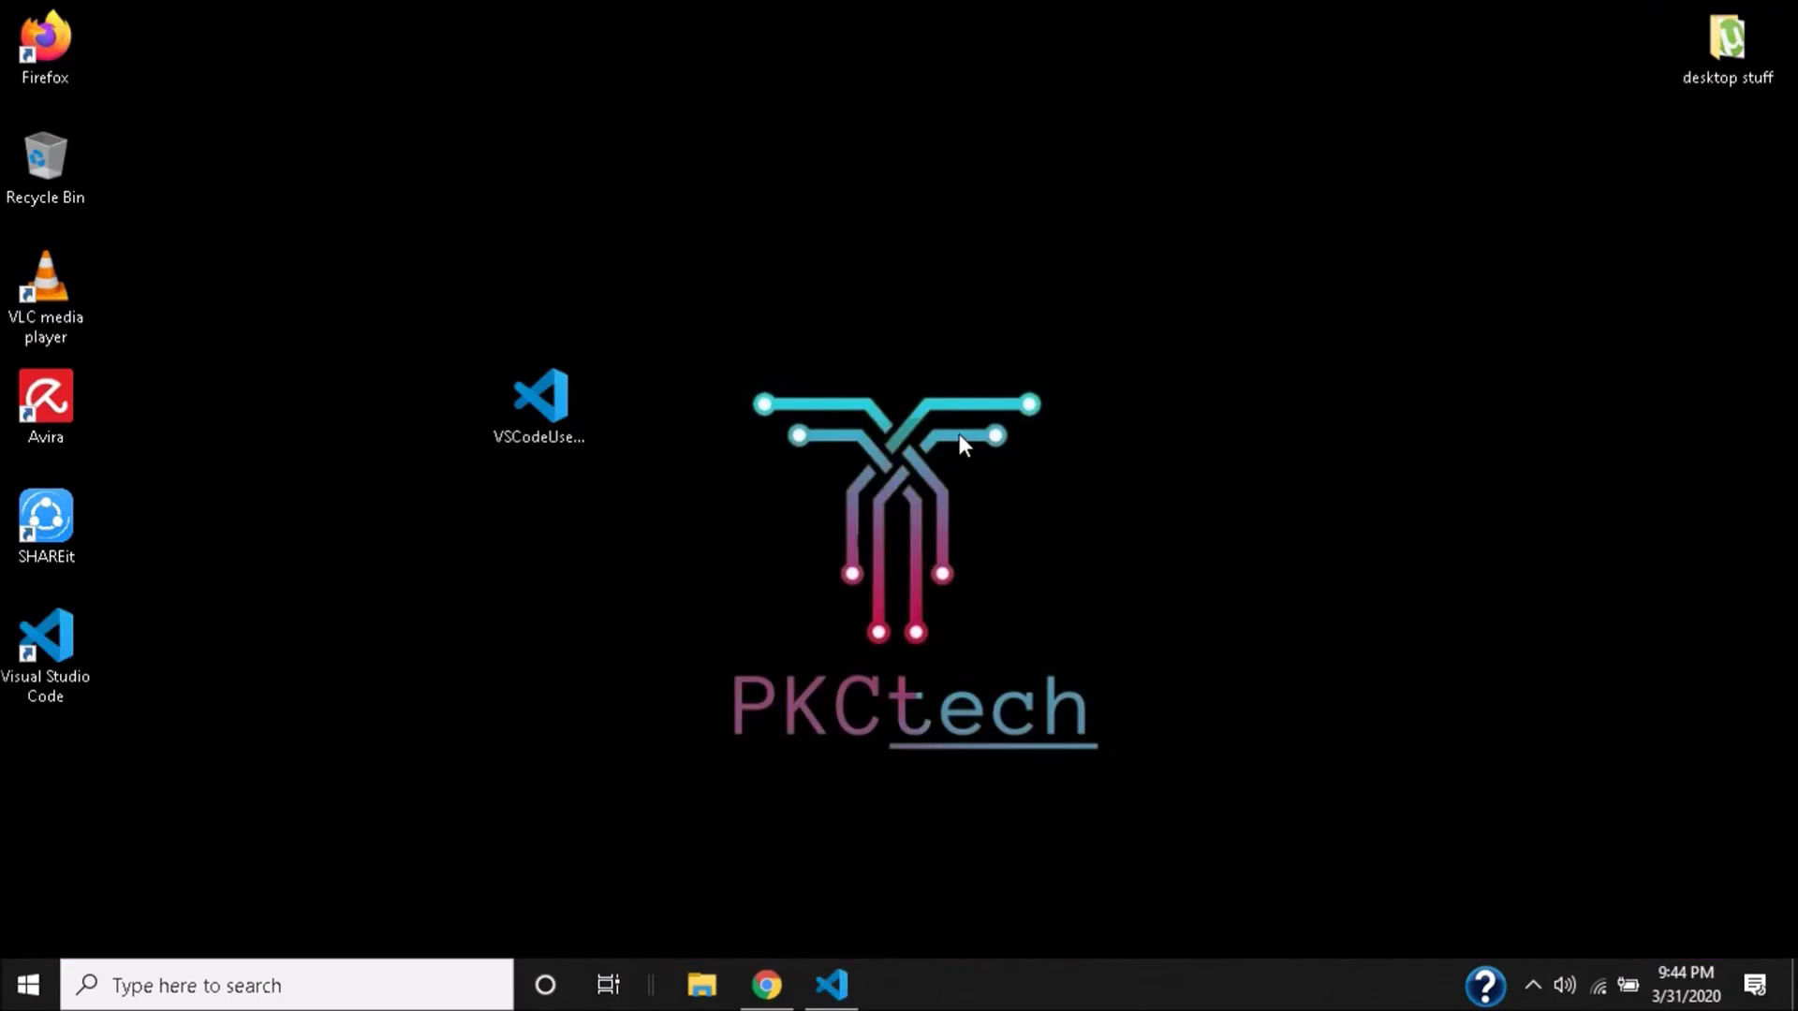